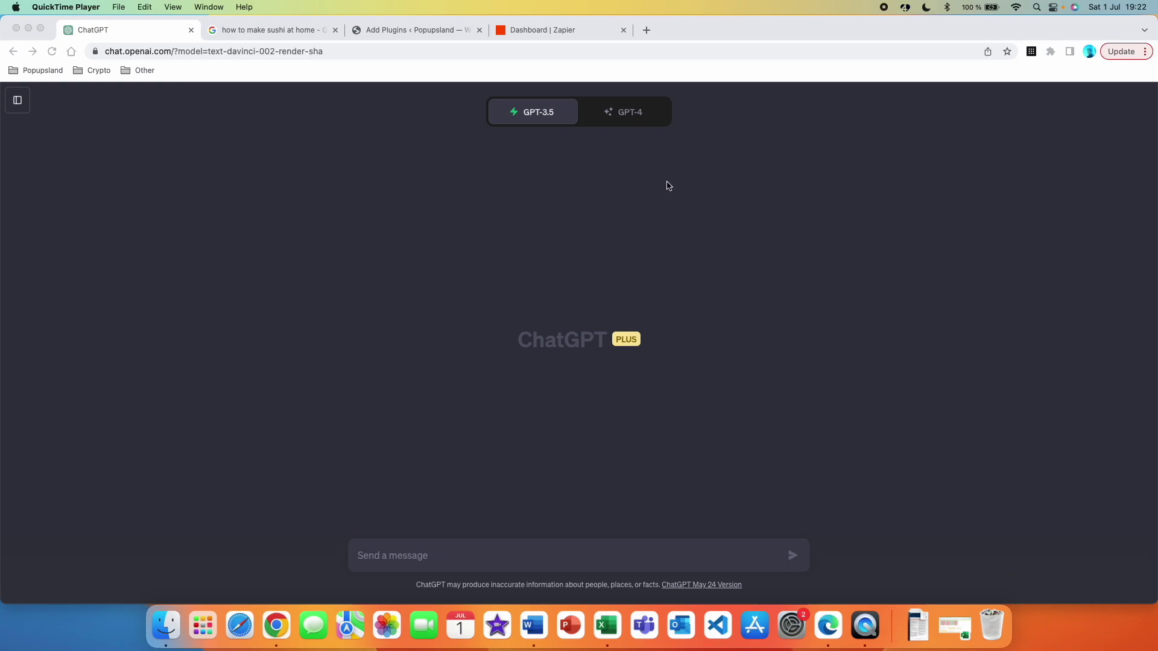
# Switch ChatGPT to the GPT-4 model in Plugins mode and check that the WebPilot plugin is enabled.
pyautogui.click(669, 186)
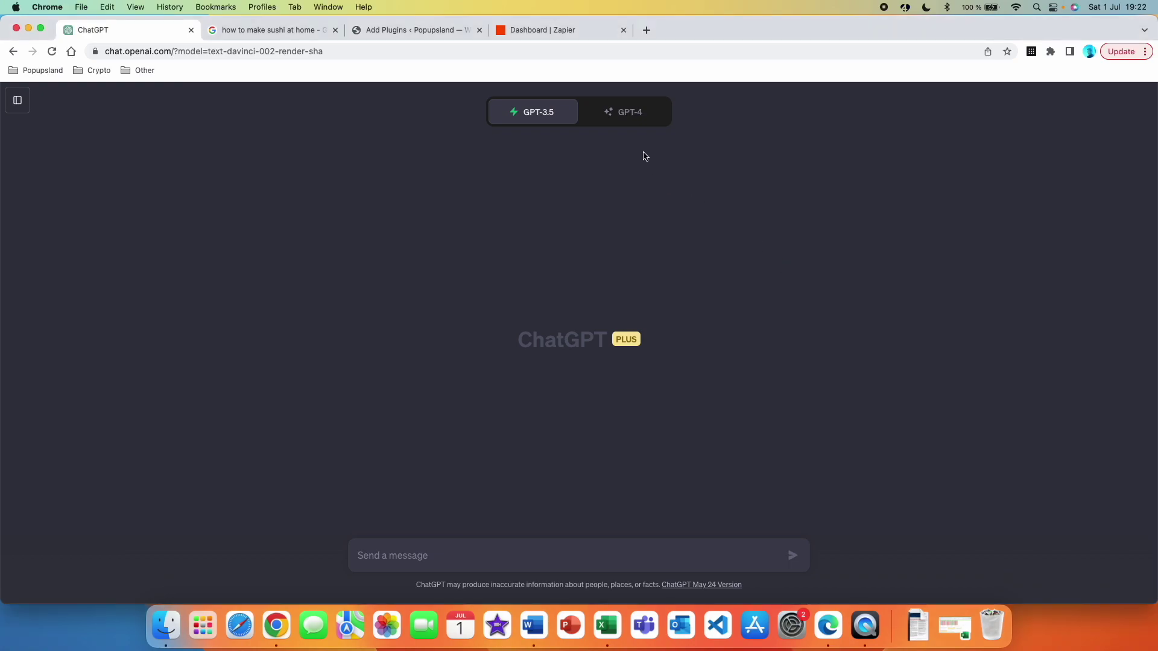
pyautogui.click(642, 121)
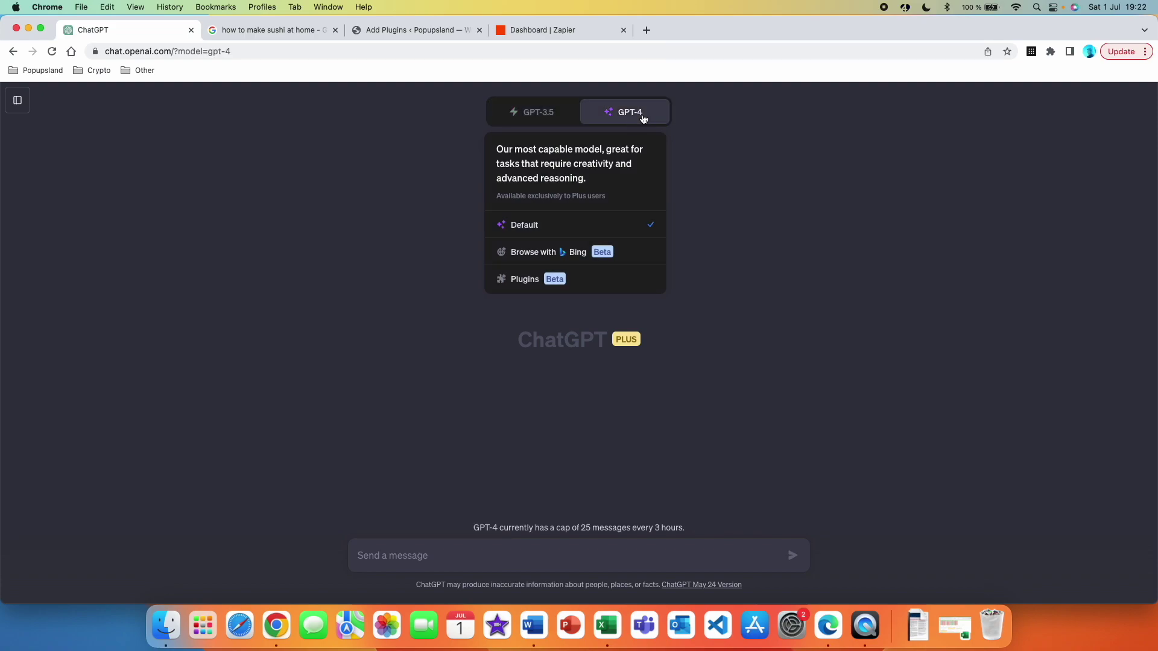
pyautogui.click(550, 284)
pyautogui.click(582, 145)
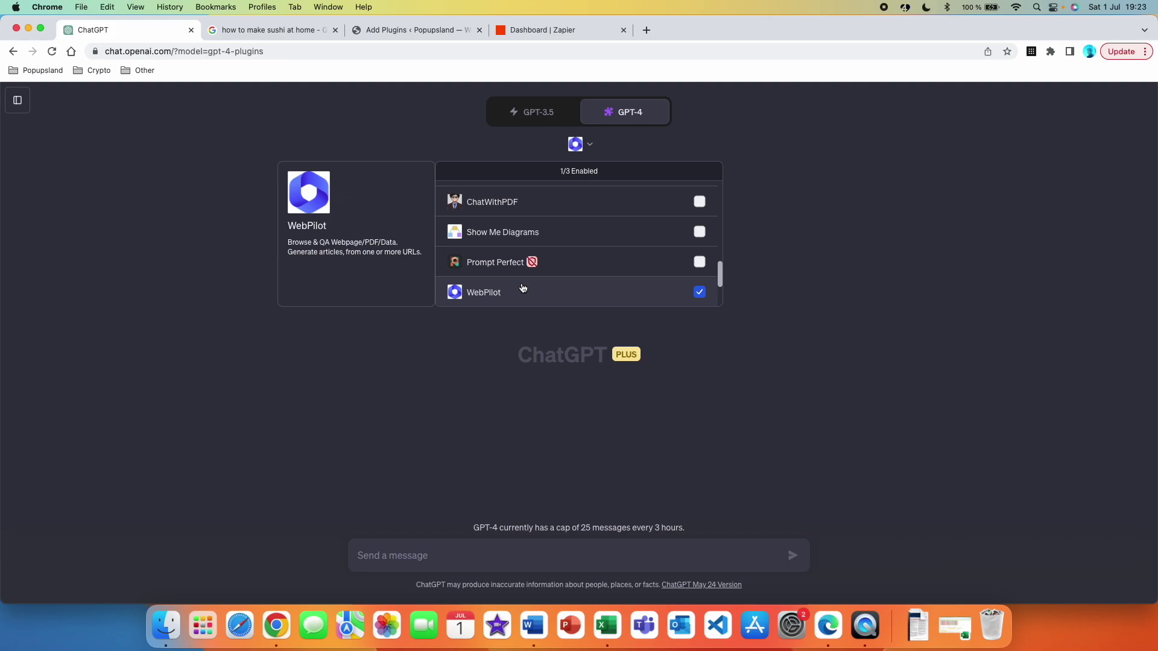
pyautogui.click(624, 111)
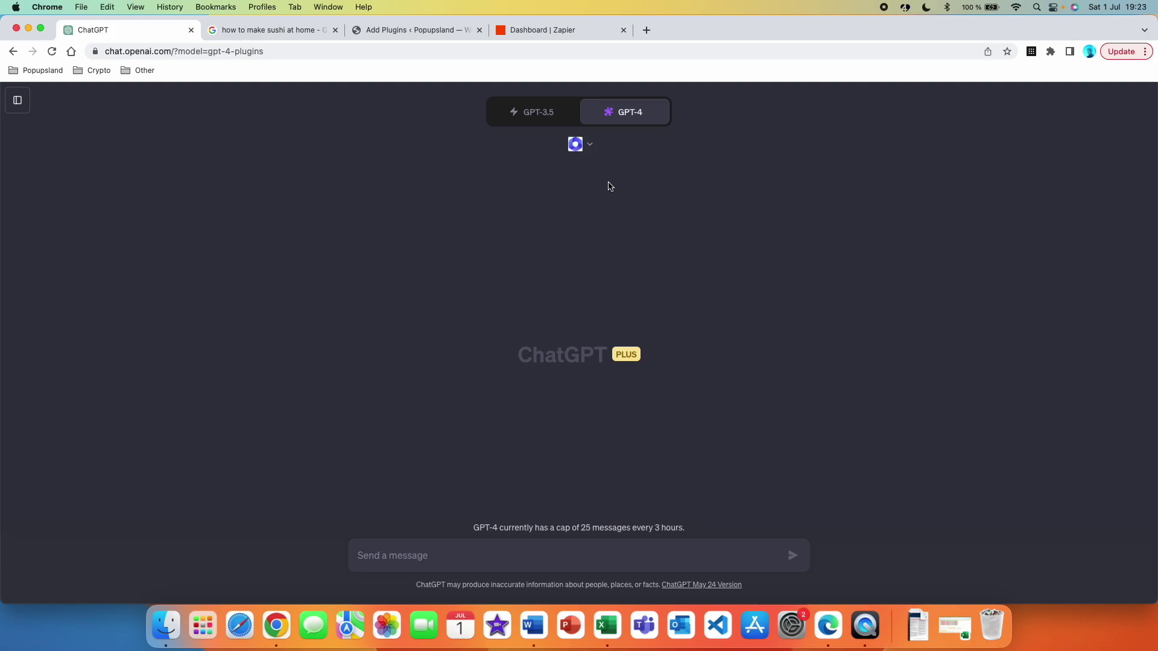
# Send a prompt asking for the best article keywords from the Google results page for "how to make sushi at home", including that page's URL.
pyautogui.press('super+v')
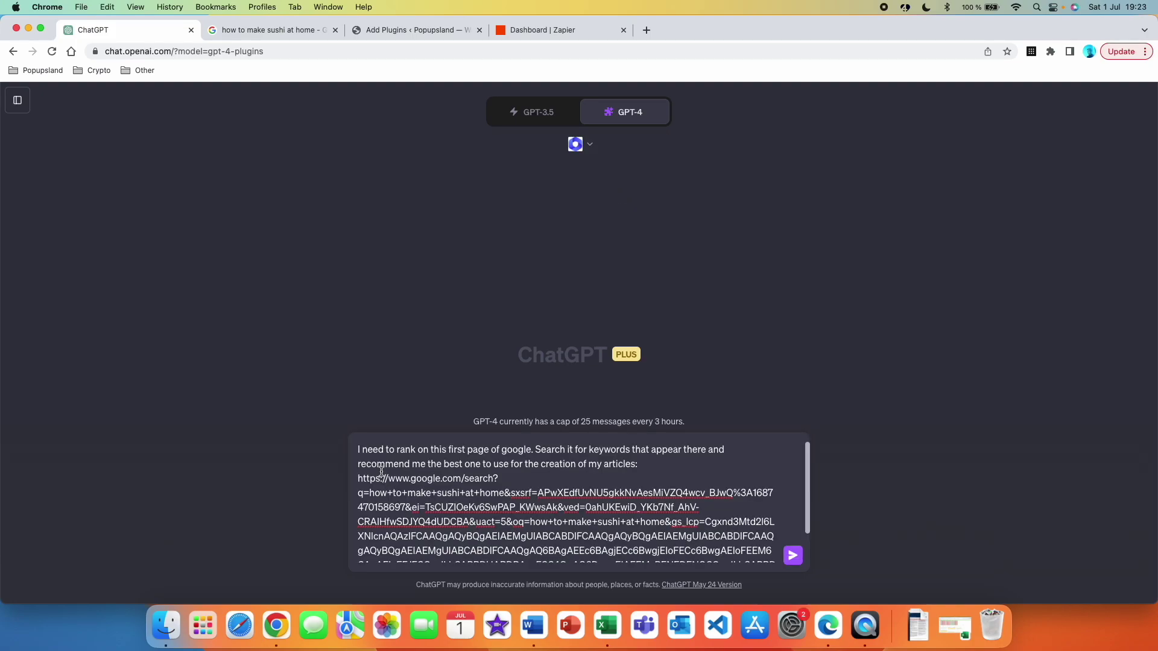
pyautogui.write('s')
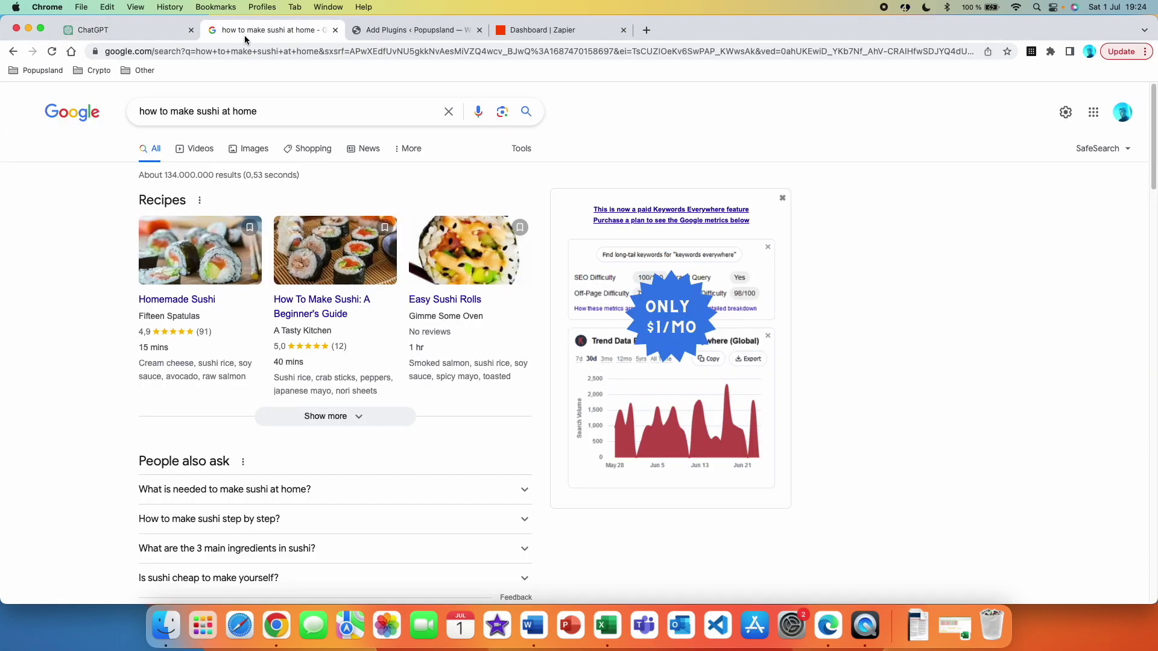
pyautogui.click(244, 38)
pyautogui.click(307, 53)
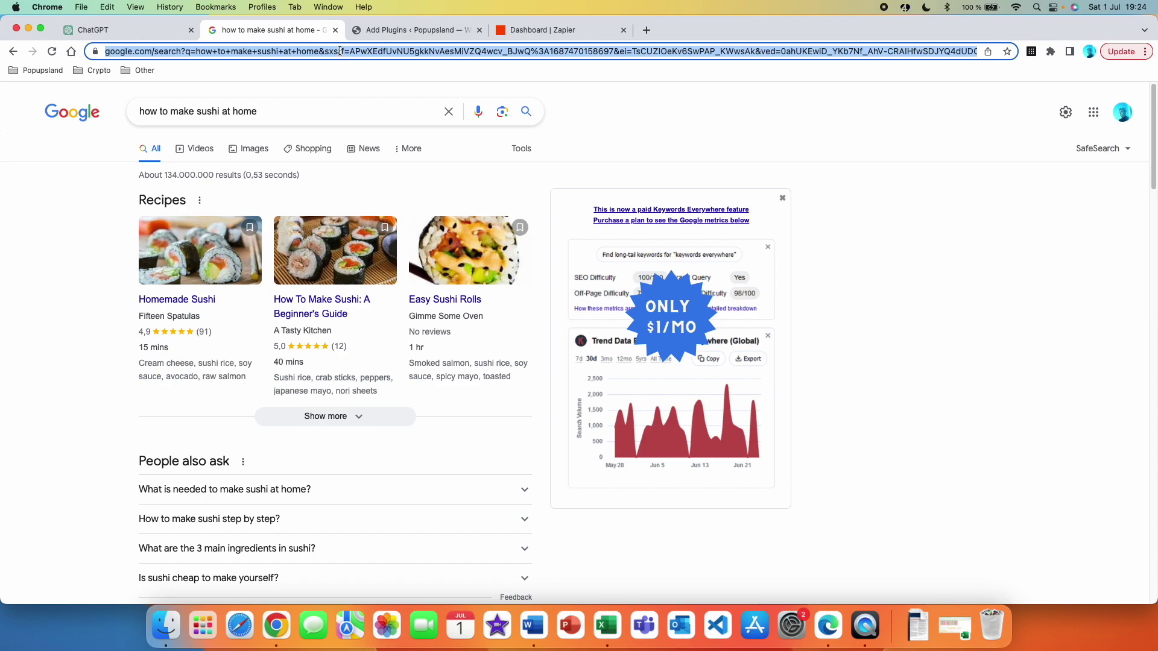
pyautogui.click(121, 29)
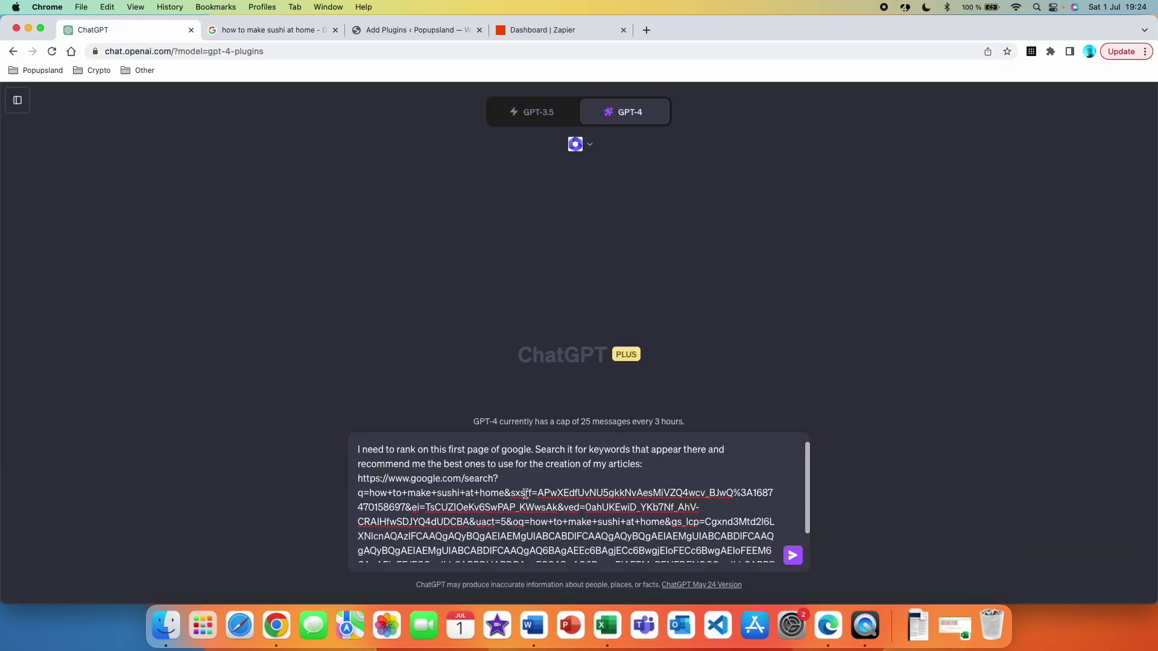
pyautogui.click(795, 561)
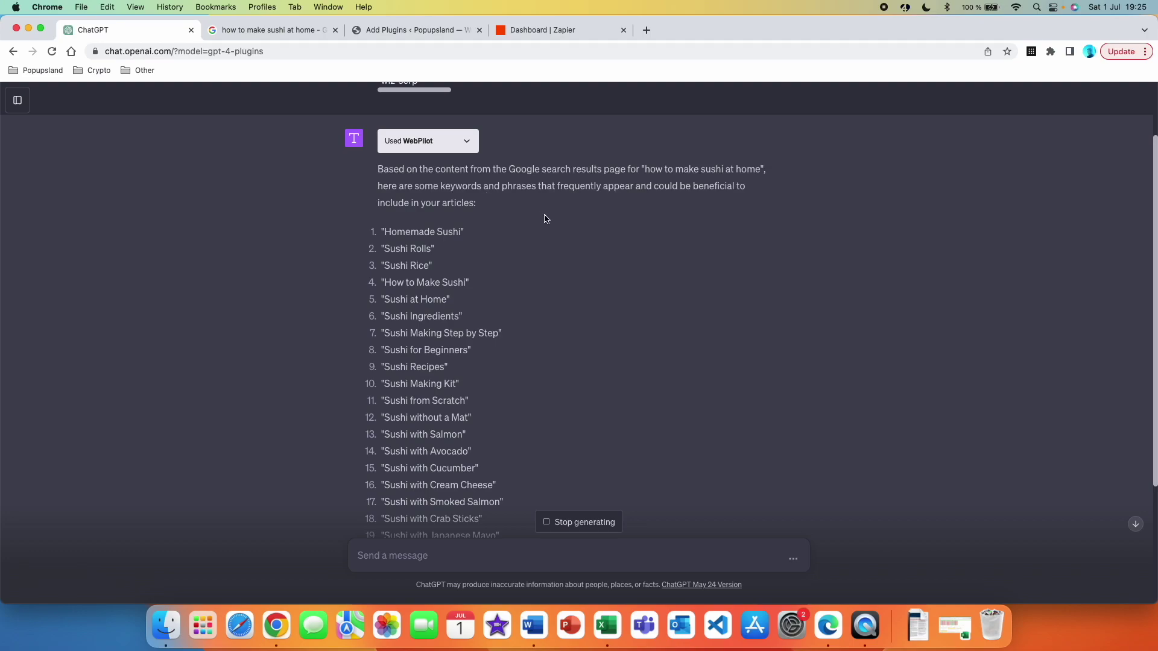
# Copy the generated keyword list from "Homemade Sushi" through "Sushi with Nori Sheets".
pyautogui.scroll(-3, 488, 420)
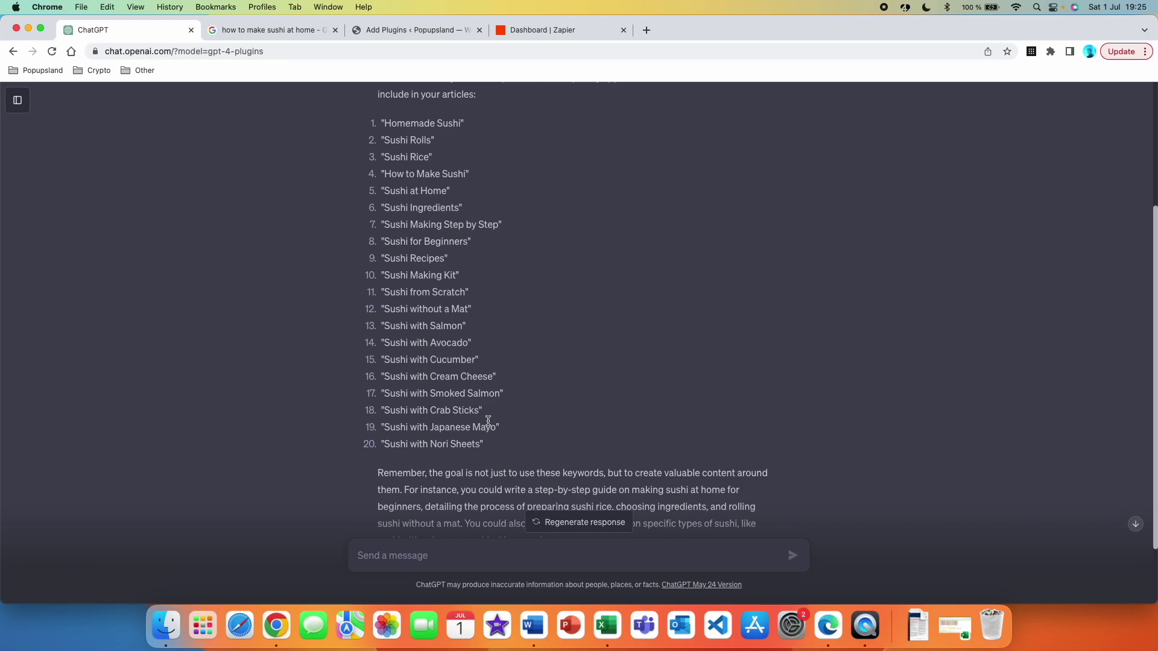
pyautogui.moveTo(484, 445); pyautogui.dragTo(381, 160)
pyautogui.press('super+c')
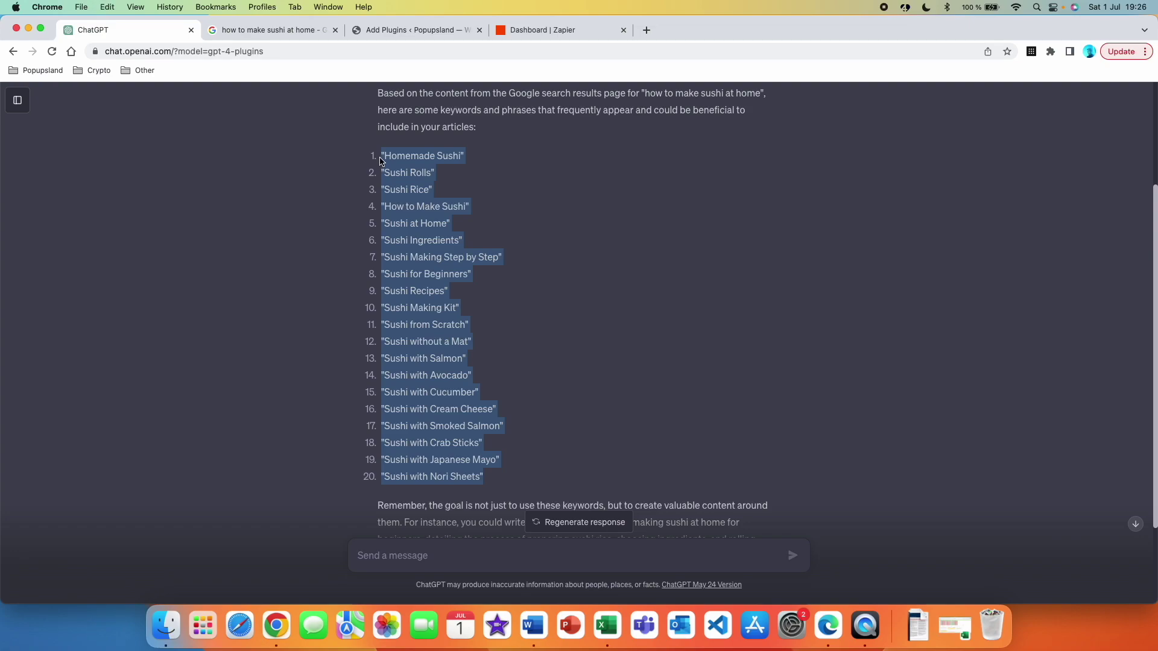
# Switch to Zapier and create a new Zap with Schedule by Zapier as its trigger app.
pyautogui.press('super+4')
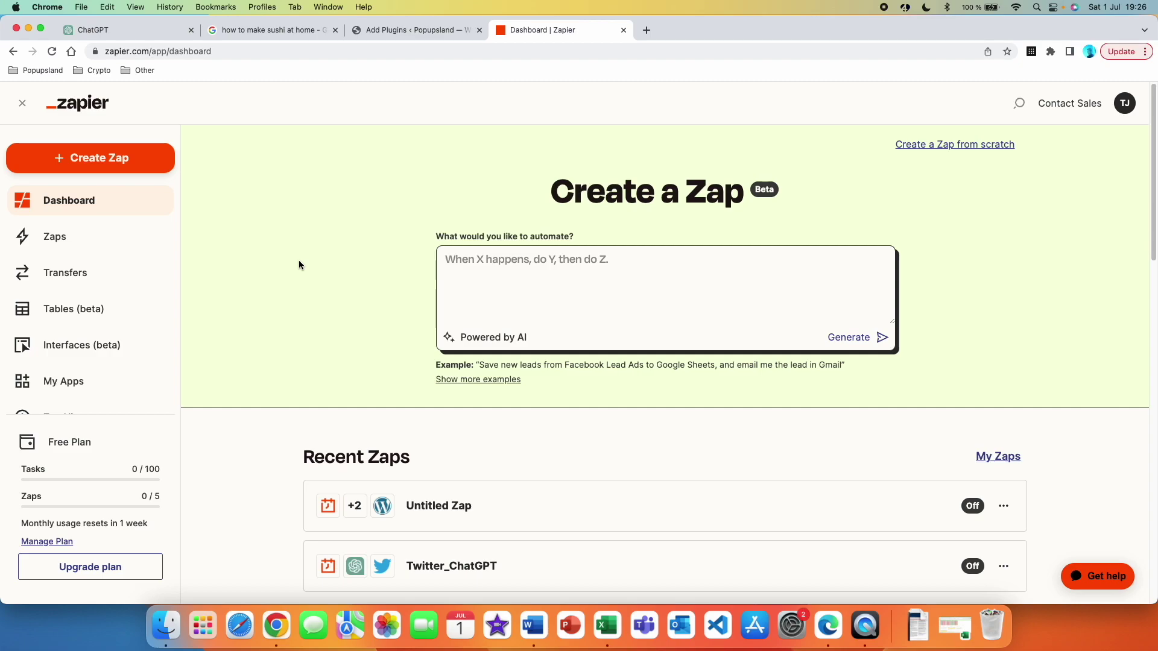
pyautogui.click(130, 166)
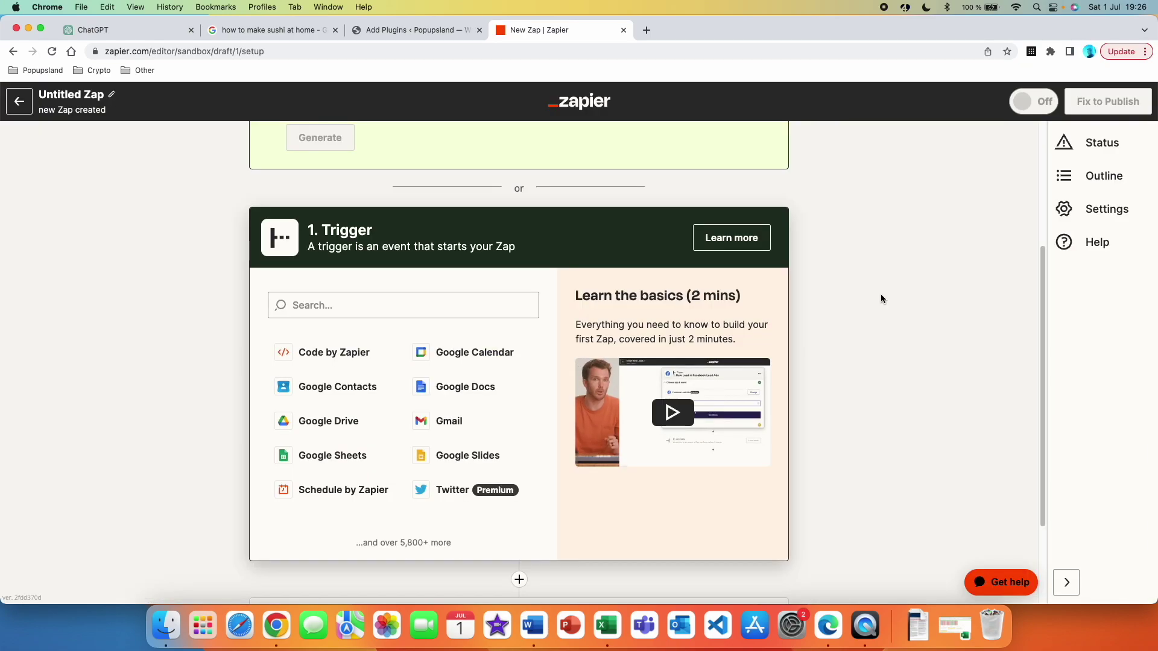
pyautogui.click(311, 306)
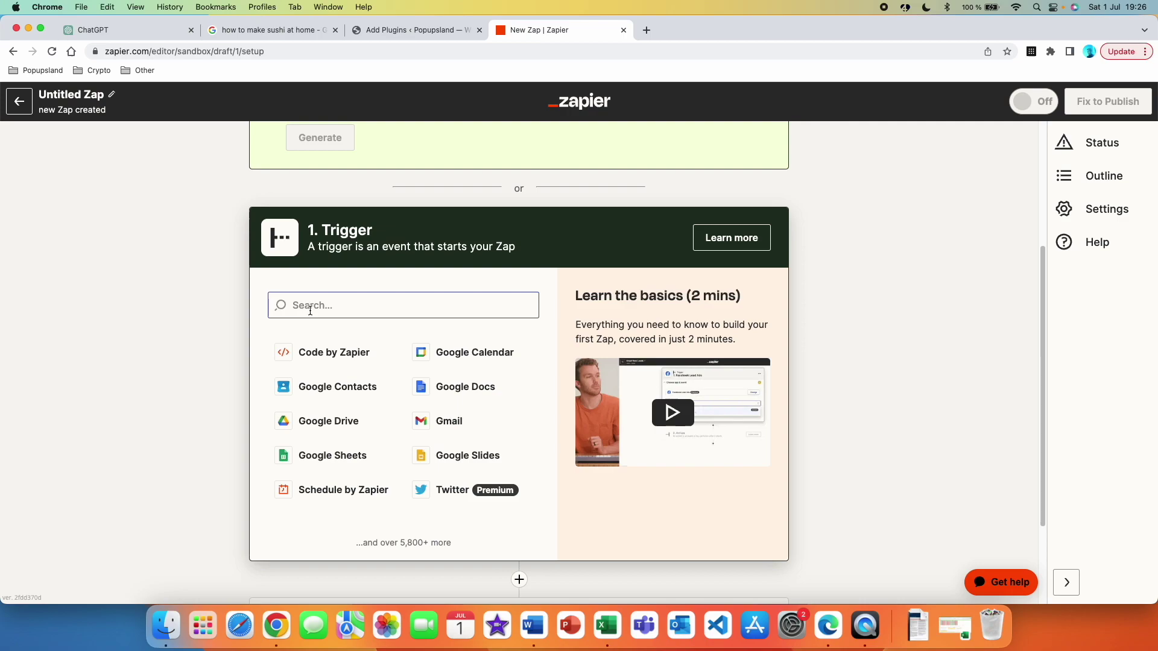
pyautogui.write('schedu')
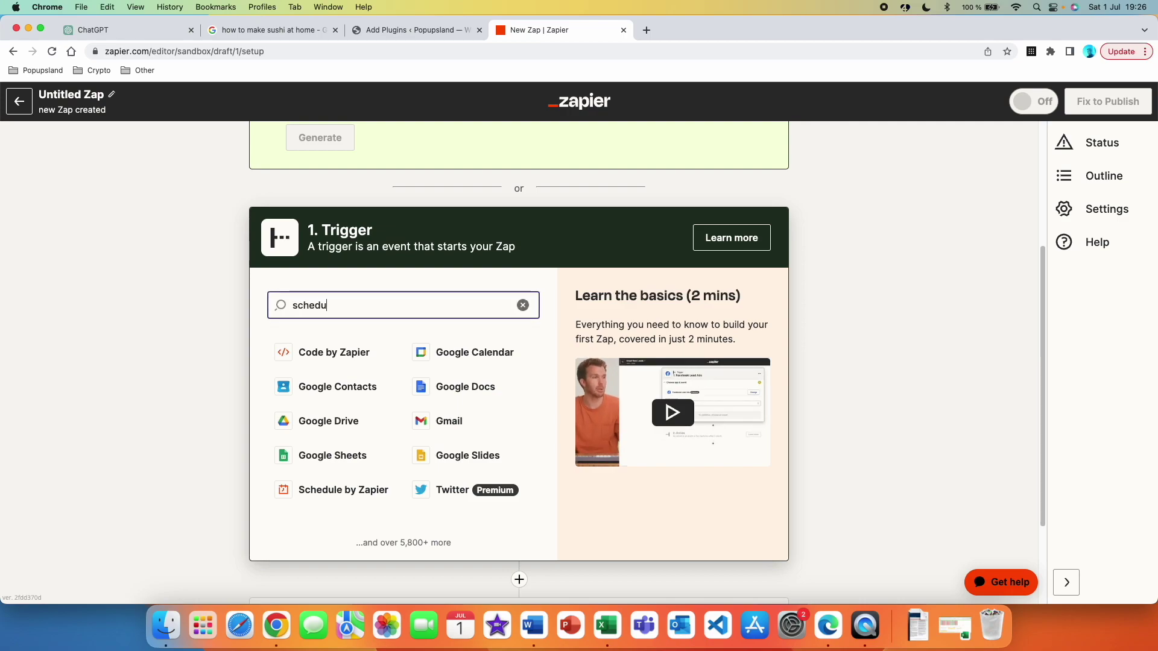
pyautogui.write('le')
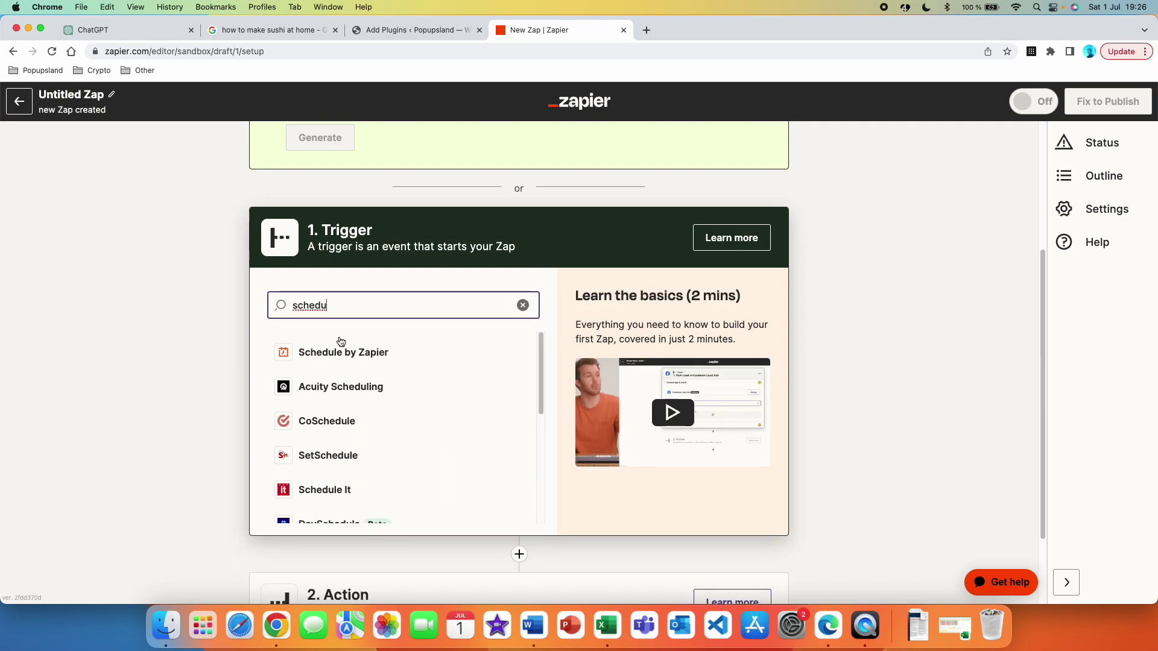
pyautogui.click(343, 350)
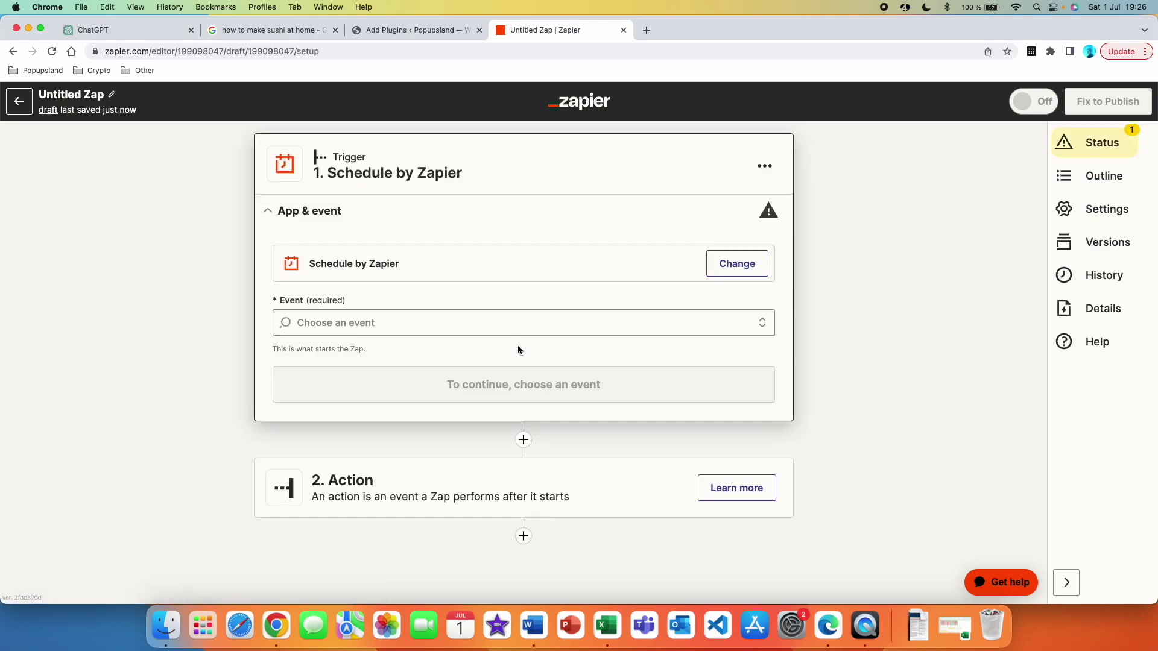
# Choose Every Day as the schedule trigger's event and continue to the trigger settings.
pyautogui.click(498, 334)
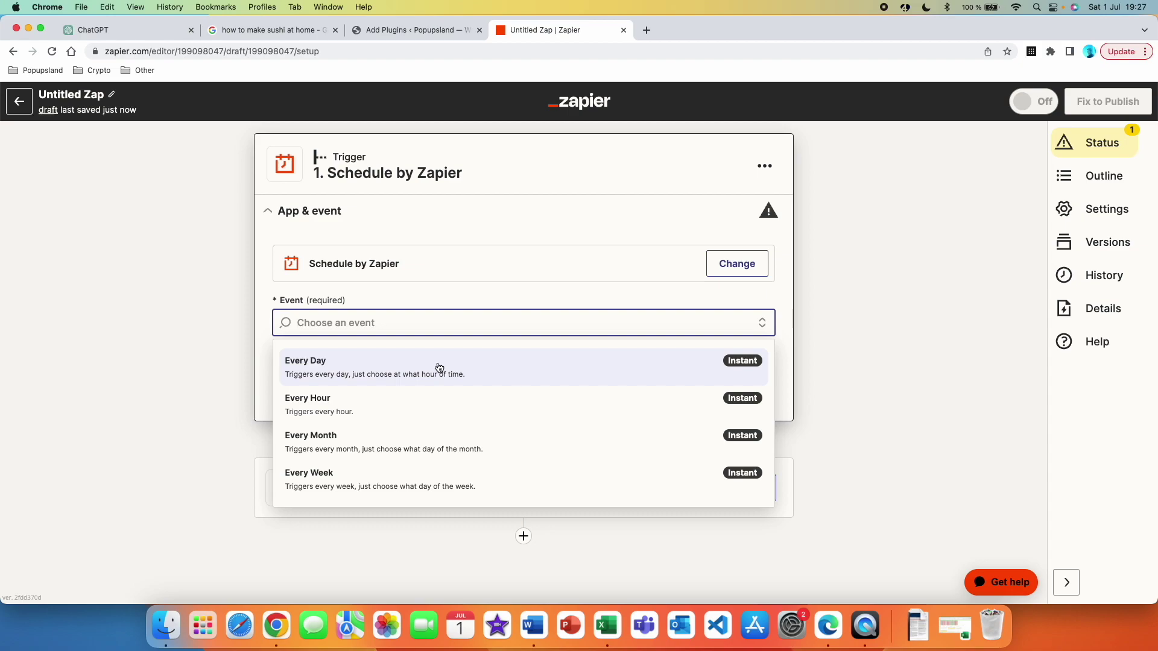
pyautogui.click(376, 381)
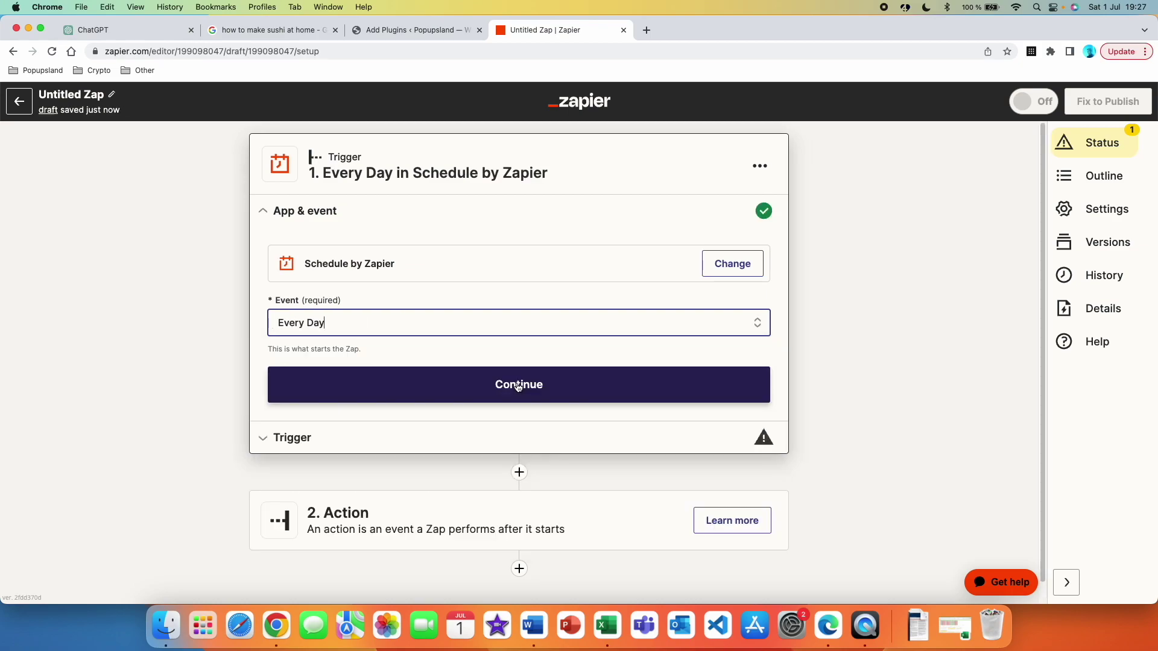
pyautogui.click(517, 386)
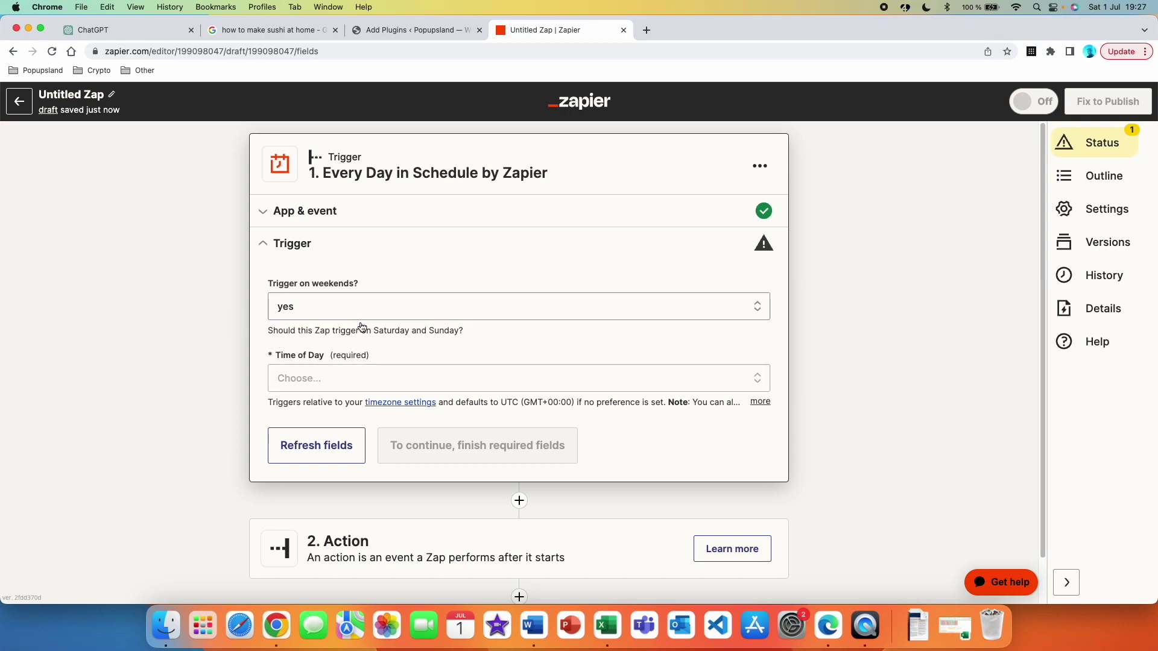
# Keep weekend triggering at yes, set the time of day to 2pm, and continue to the trigger test.
pyautogui.click(298, 308)
pyautogui.click(173, 309)
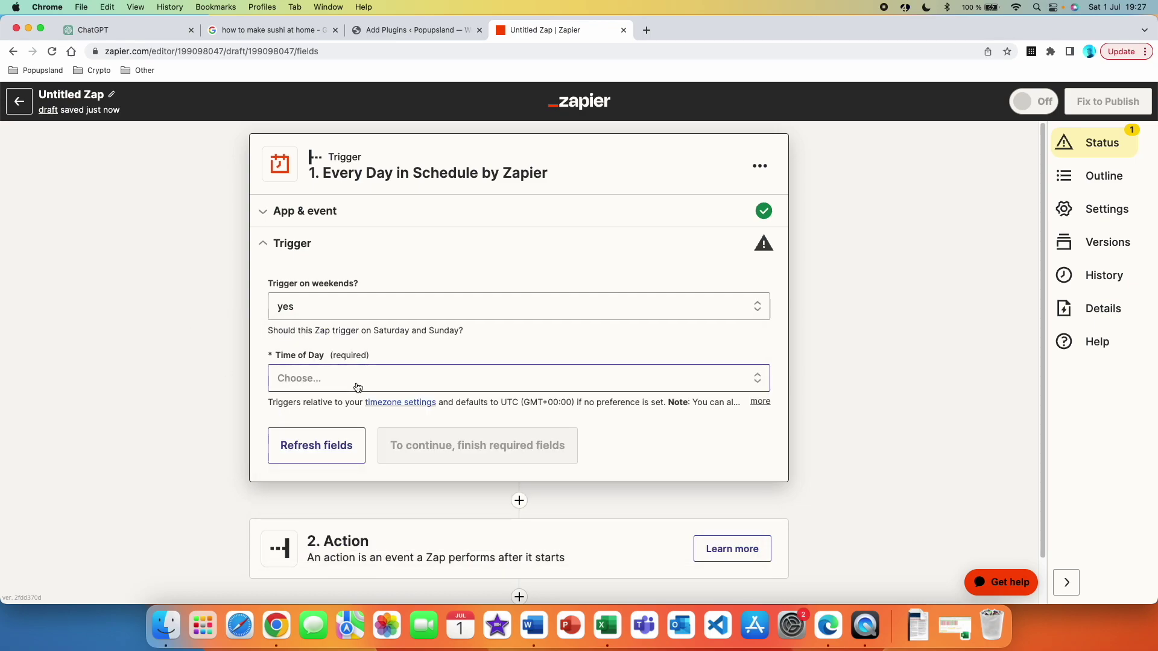
pyautogui.click(358, 386)
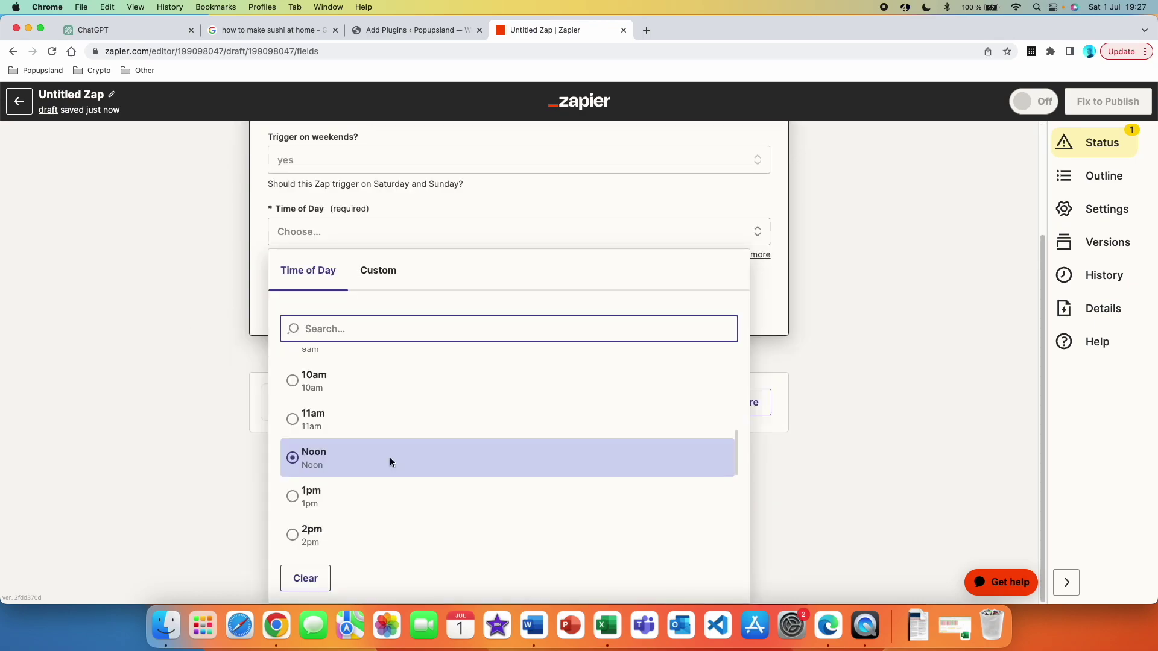
pyautogui.scroll(-4, 421, 460)
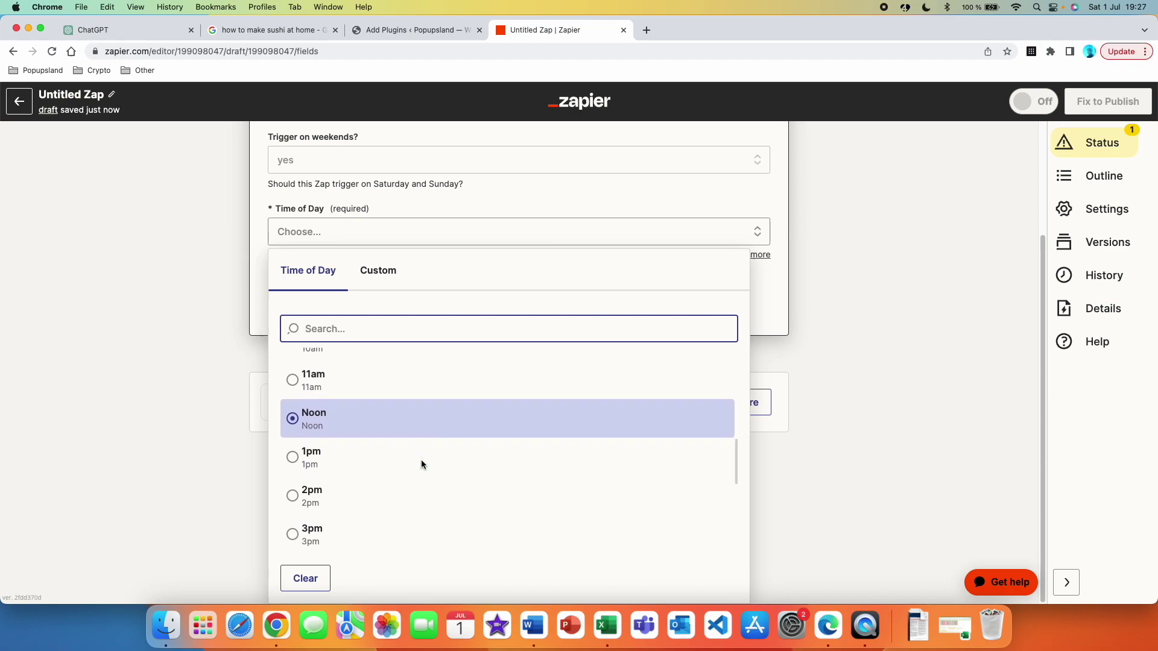
pyautogui.click(355, 491)
pyautogui.click(413, 412)
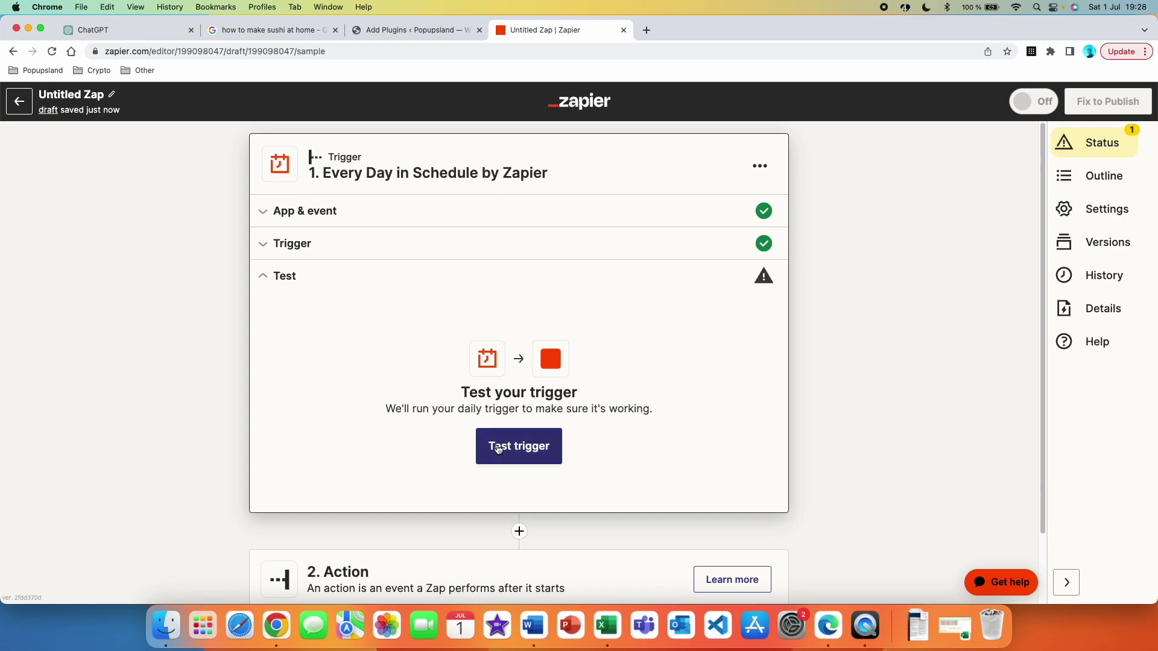
# Test the daily trigger and continue with the selected Day A record.
pyautogui.click(523, 446)
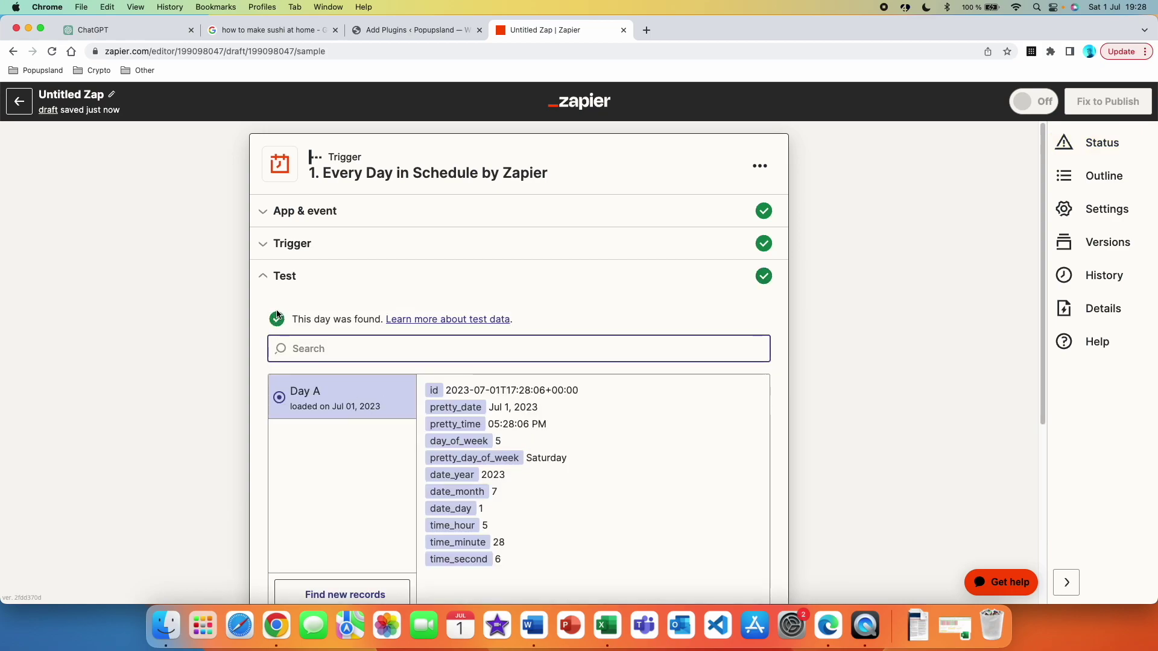
pyautogui.scroll(-1, 537, 483)
pyautogui.click(577, 436)
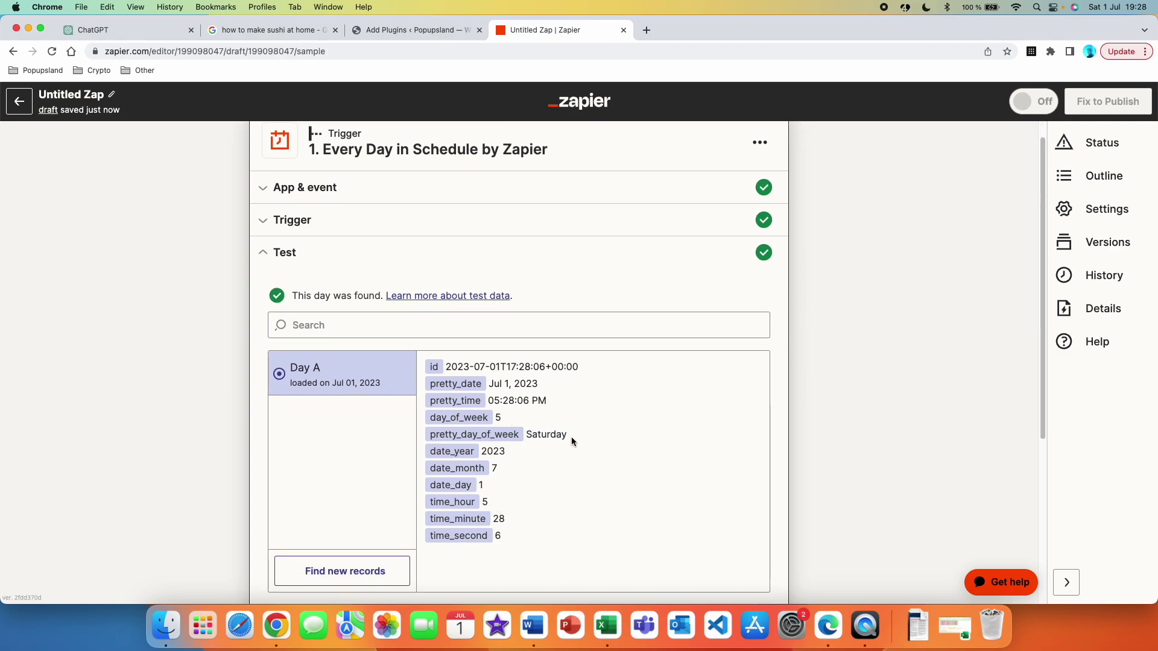
pyautogui.scroll(-5, 571, 436)
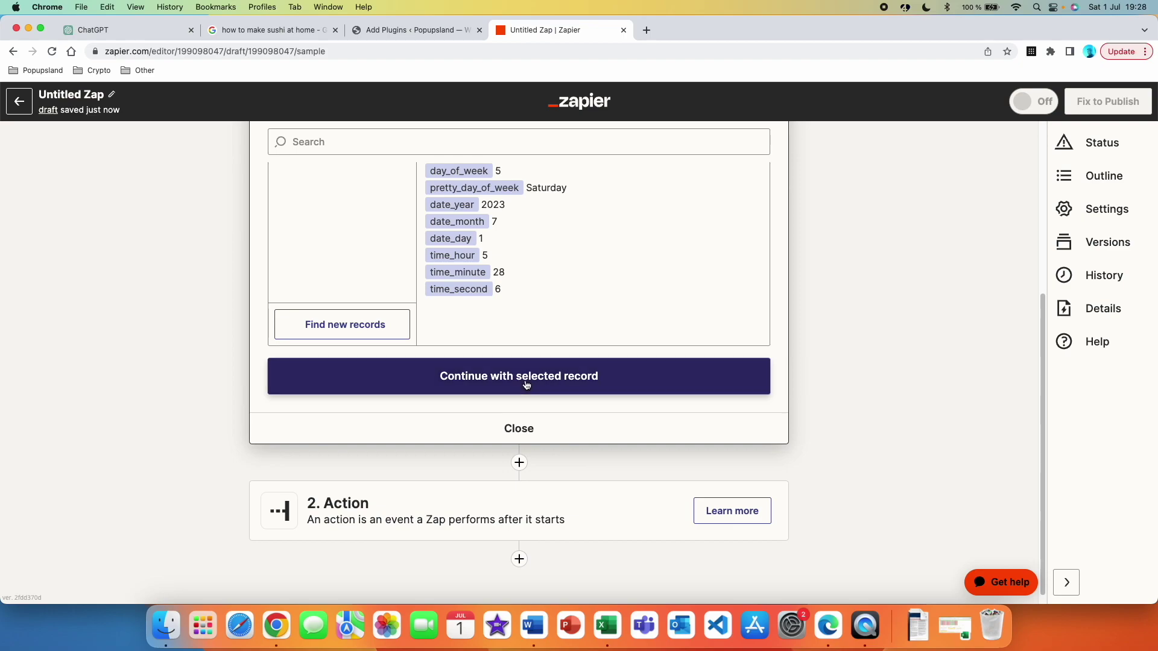
pyautogui.click(526, 384)
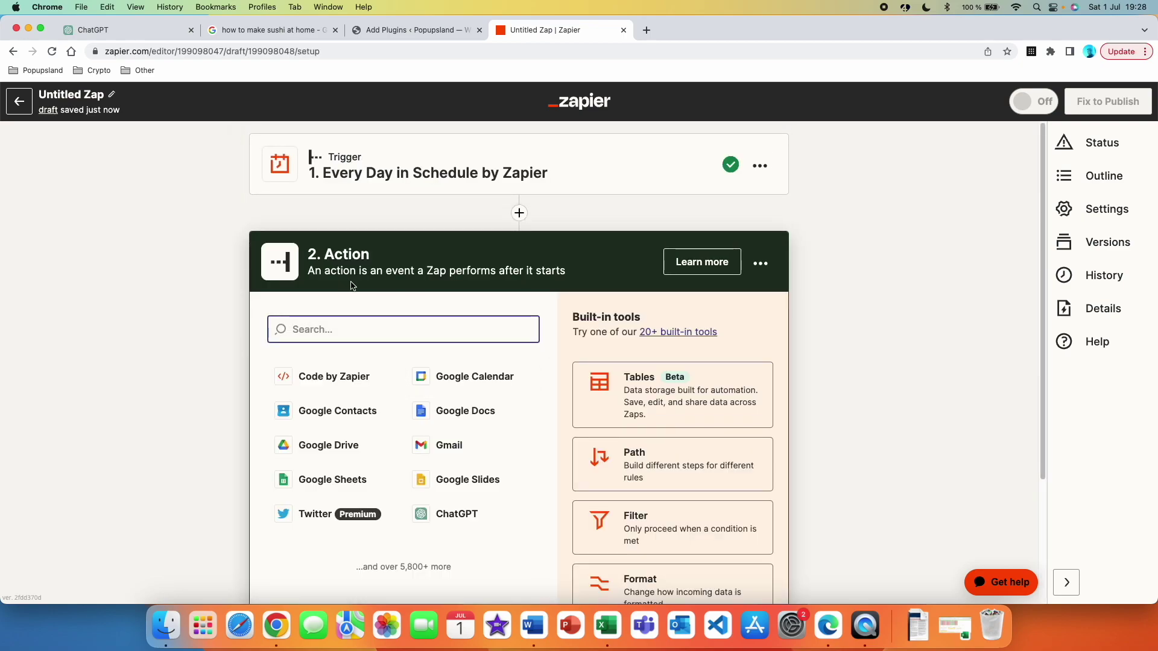
# Add ChatGPT as the Zap's action app with Conversation as its event.
pyautogui.write('chatgpt')
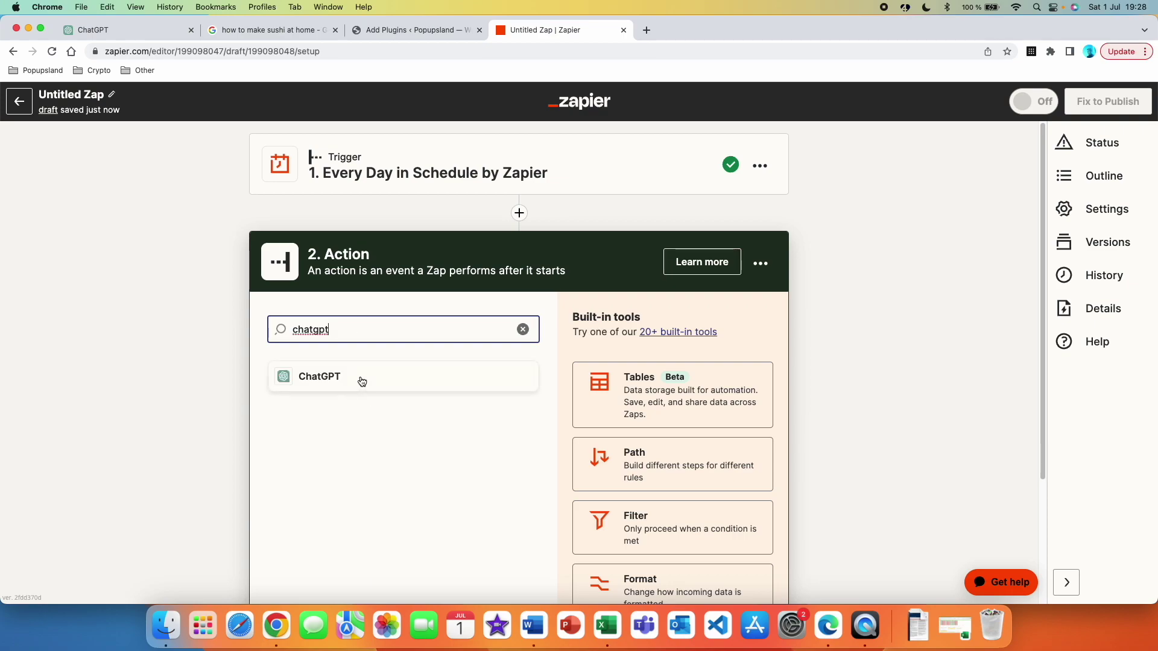
pyautogui.click(361, 379)
pyautogui.click(399, 420)
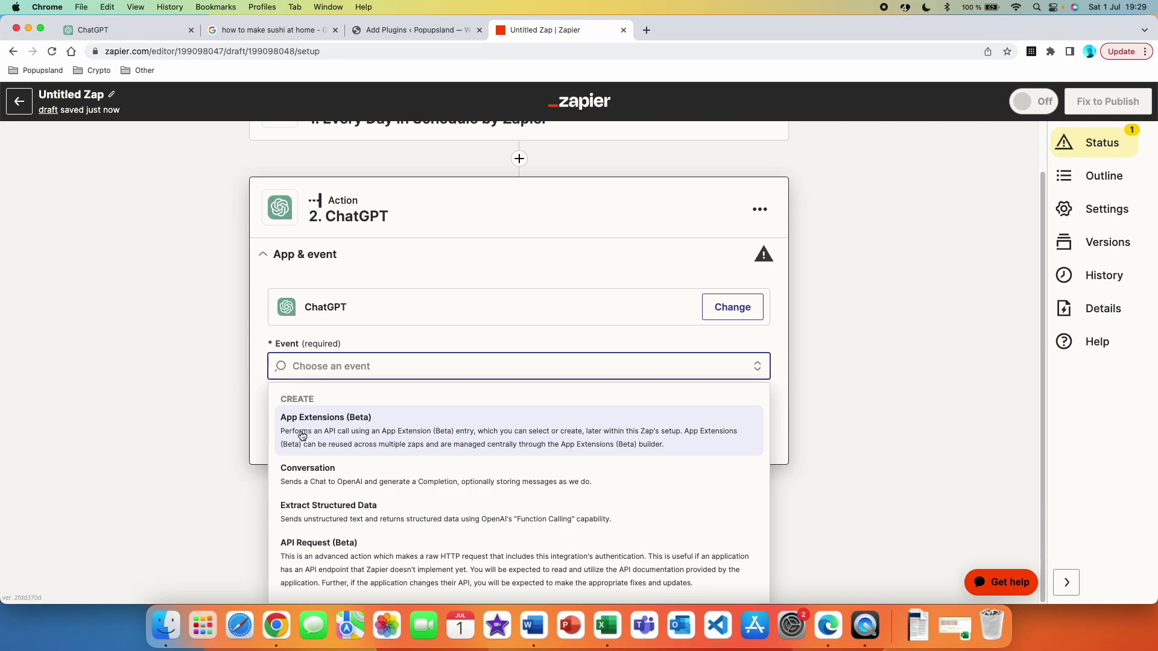
pyautogui.click(352, 477)
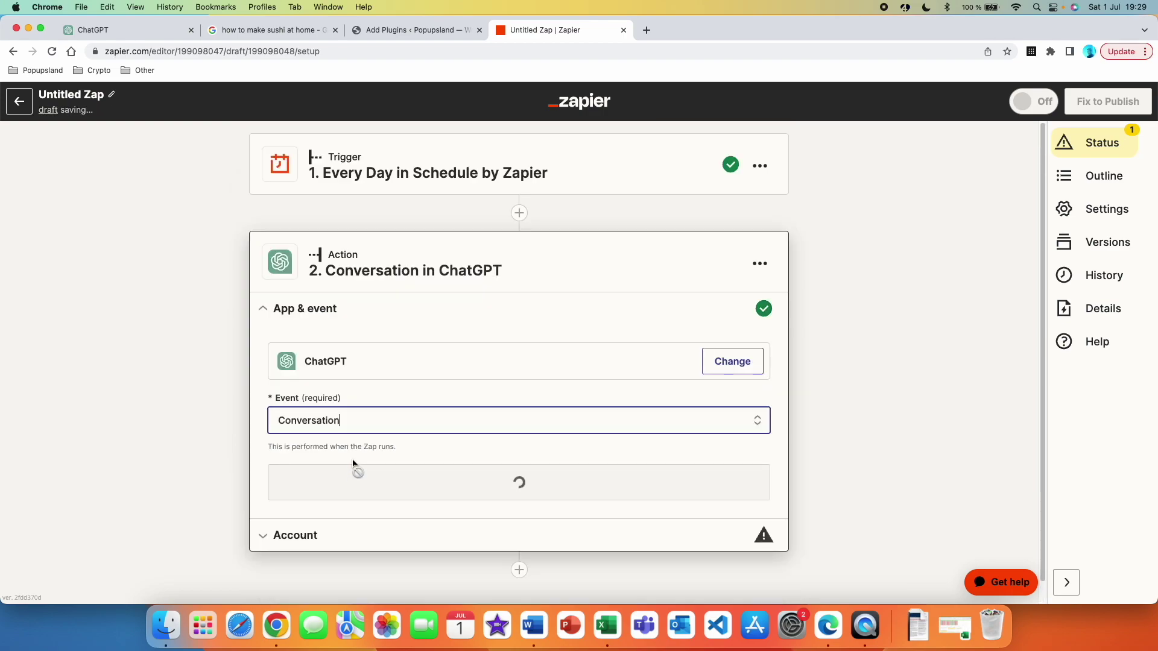
# Assign the first existing ChatGPT account to the Conversation action and continue to its action fields.
pyautogui.click(497, 461)
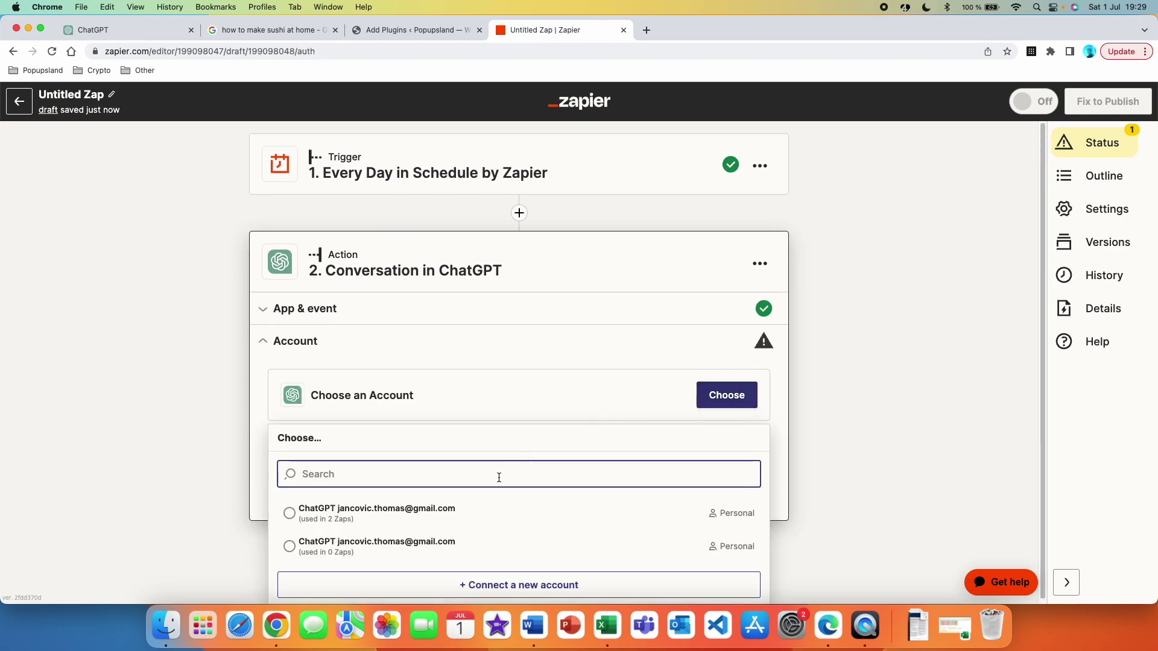
pyautogui.click(429, 513)
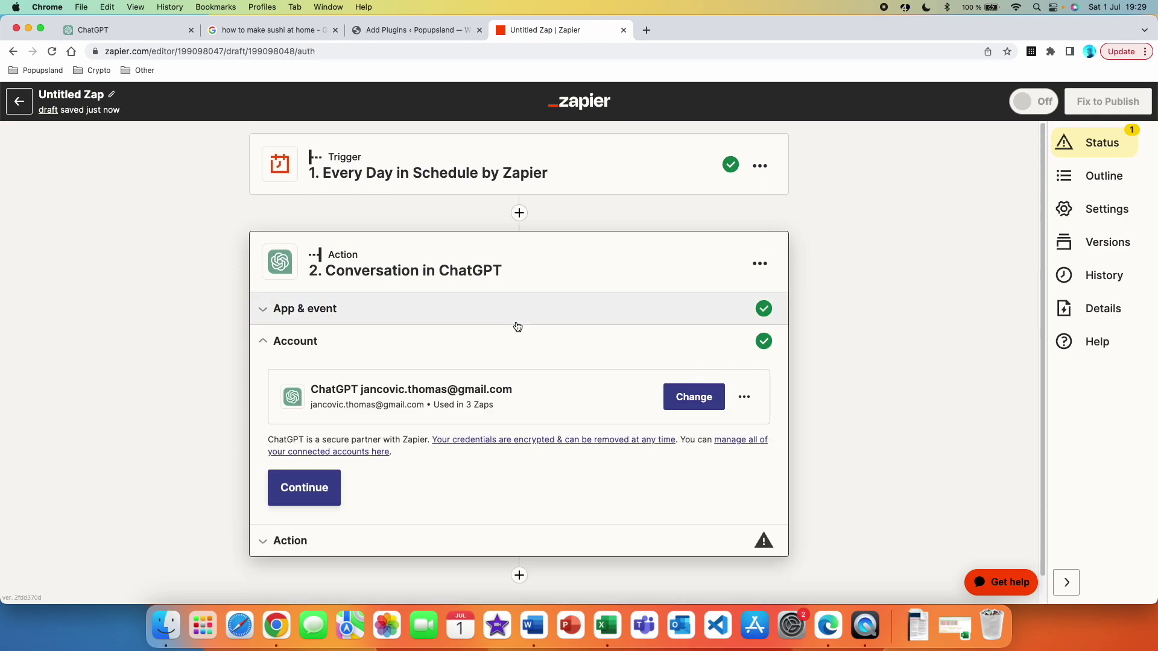
pyautogui.click(312, 484)
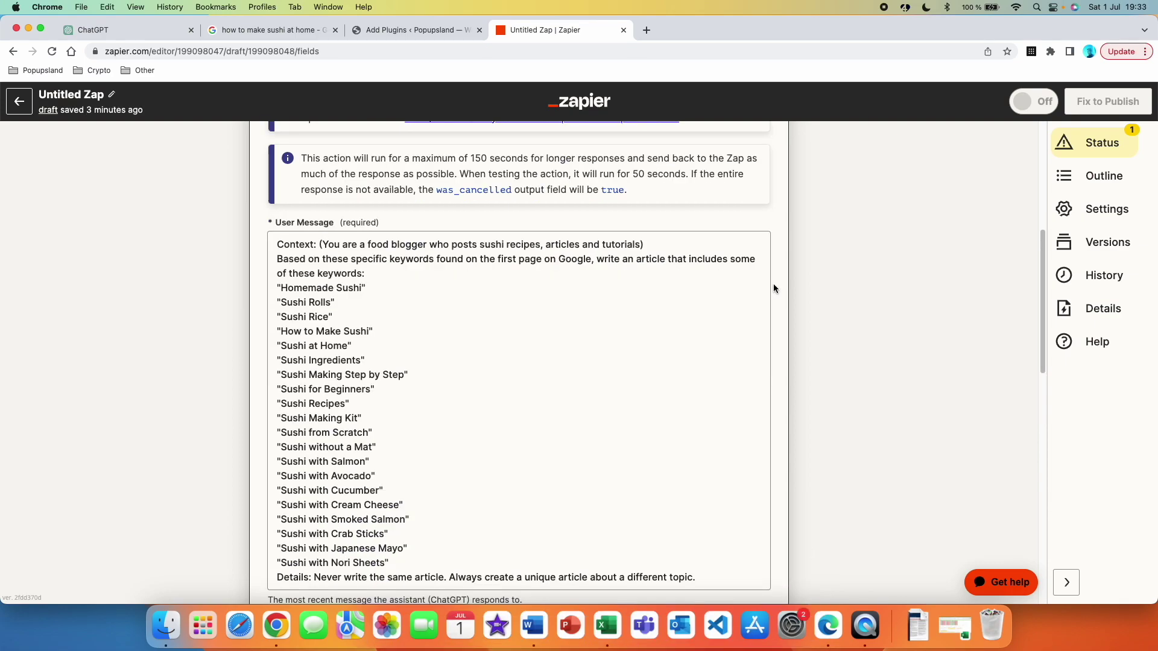
# Separate the context, keyword request and details in the action's user message with blank lines.
pyautogui.click(769, 308)
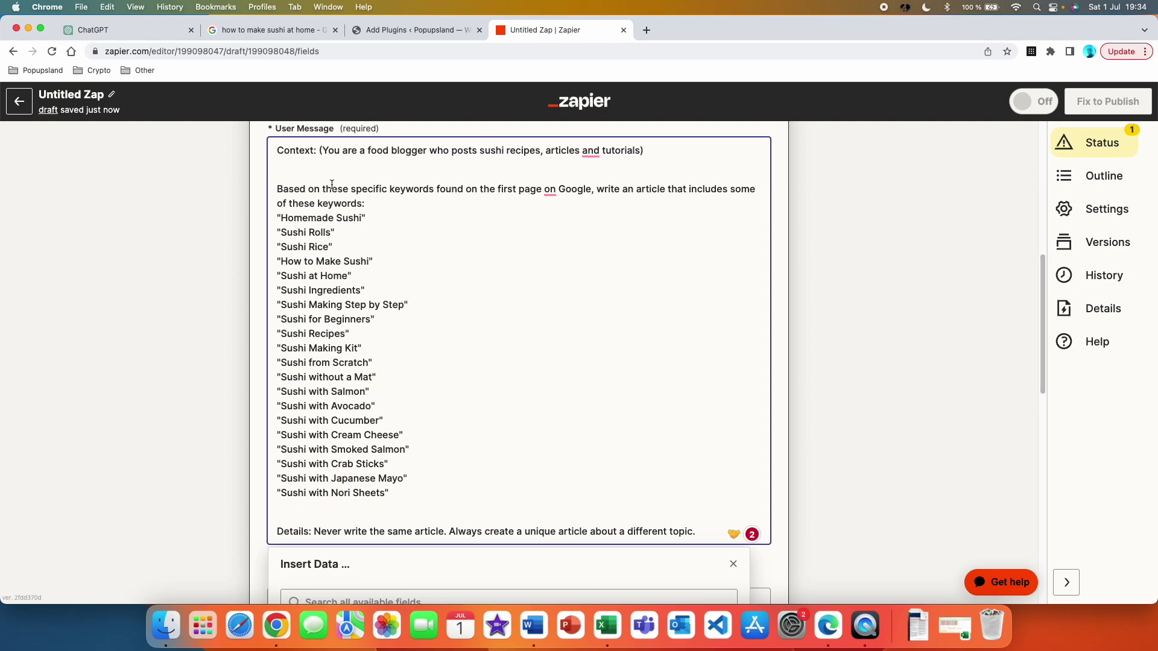
# Add "Write a plain article, don't use any words before or after the actual article." to the details in the user message.
pyautogui.click(124, 30)
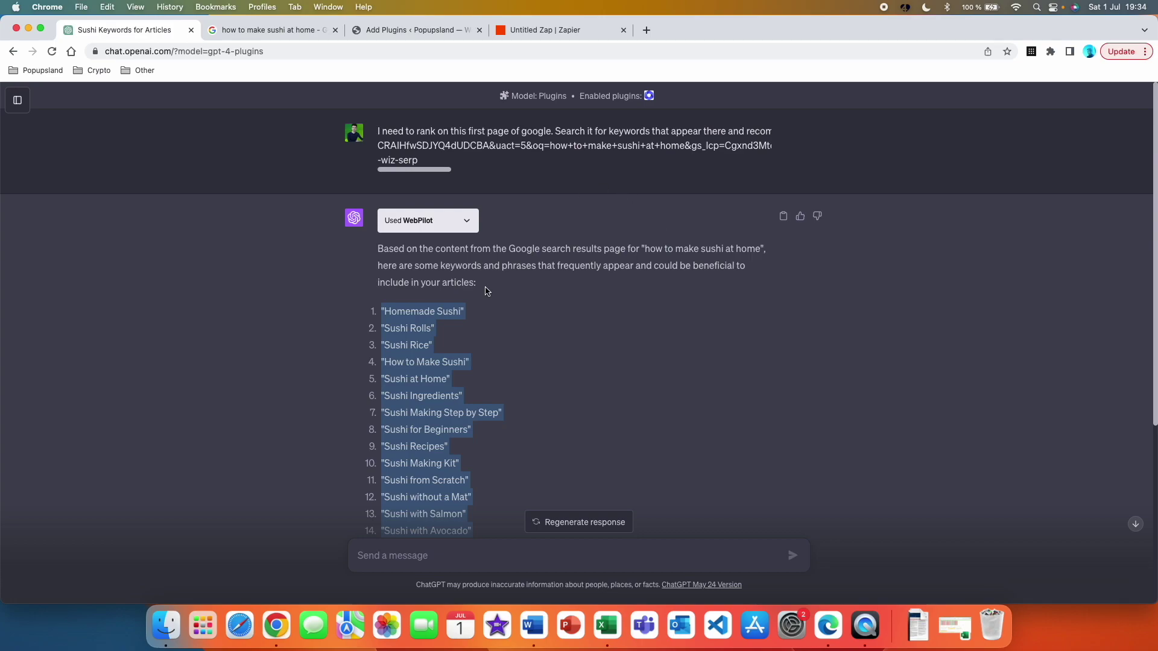
pyautogui.click(548, 35)
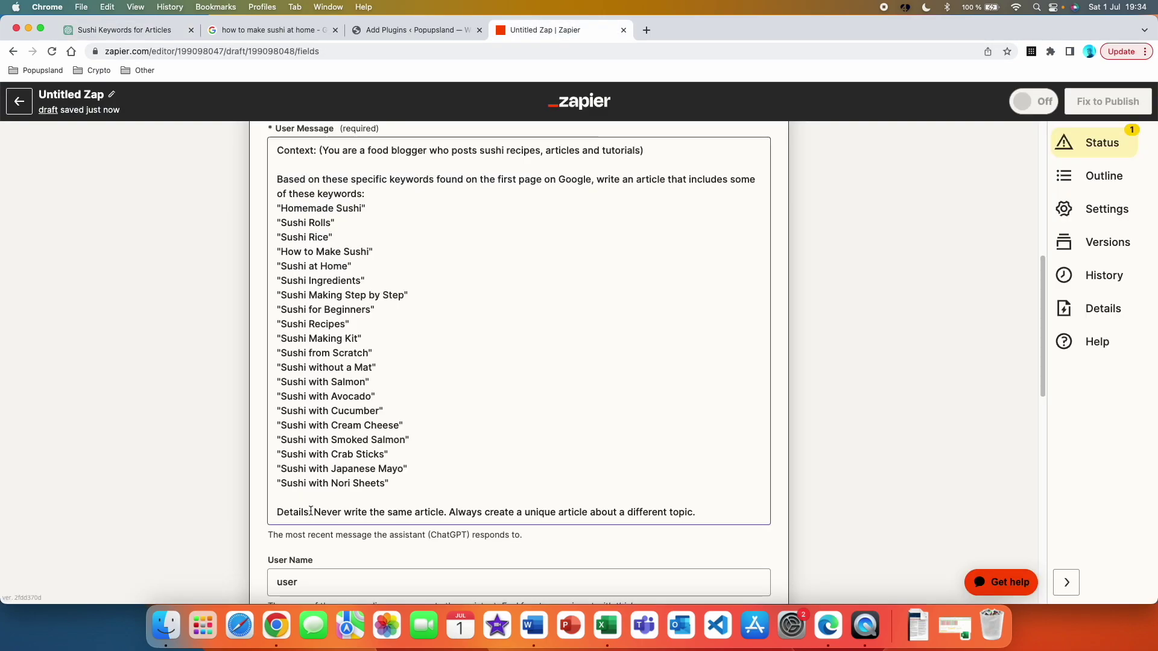
pyautogui.click(308, 511)
pyautogui.write(':')
pyautogui.write("Write a plain article, don't use any words before or after the actual article.")
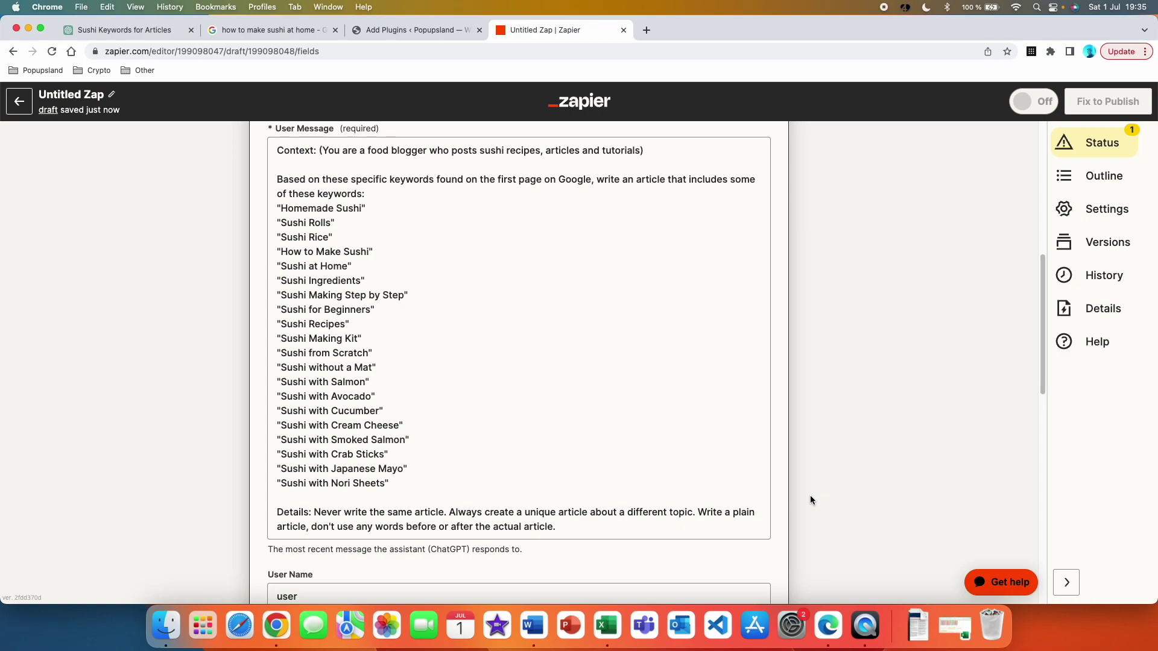
# Change the assistant instructions to "You are a helpful SEO writer.".
pyautogui.scroll(-5, 809, 495)
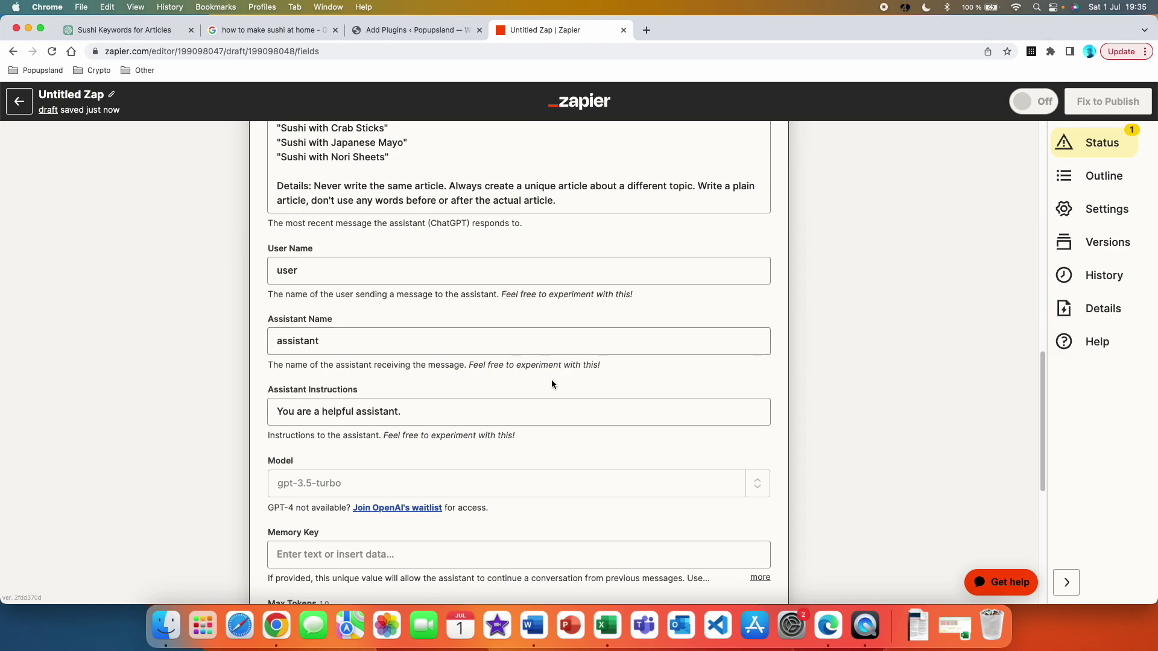
pyautogui.scroll(-2, 329, 406)
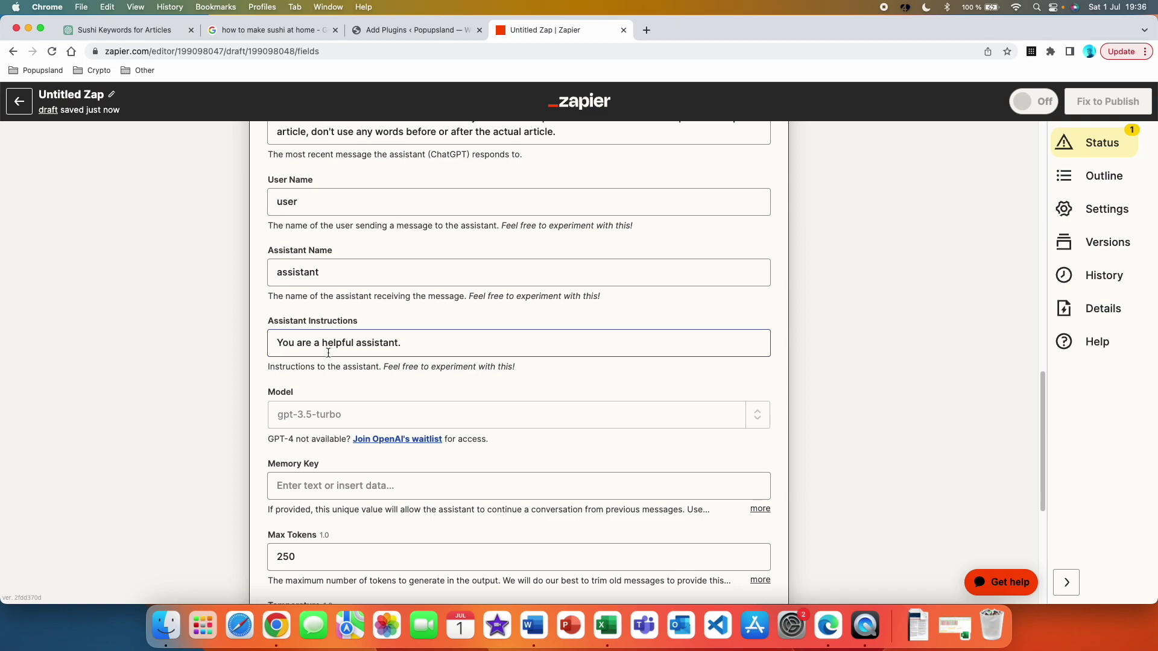
pyautogui.click(263, 354)
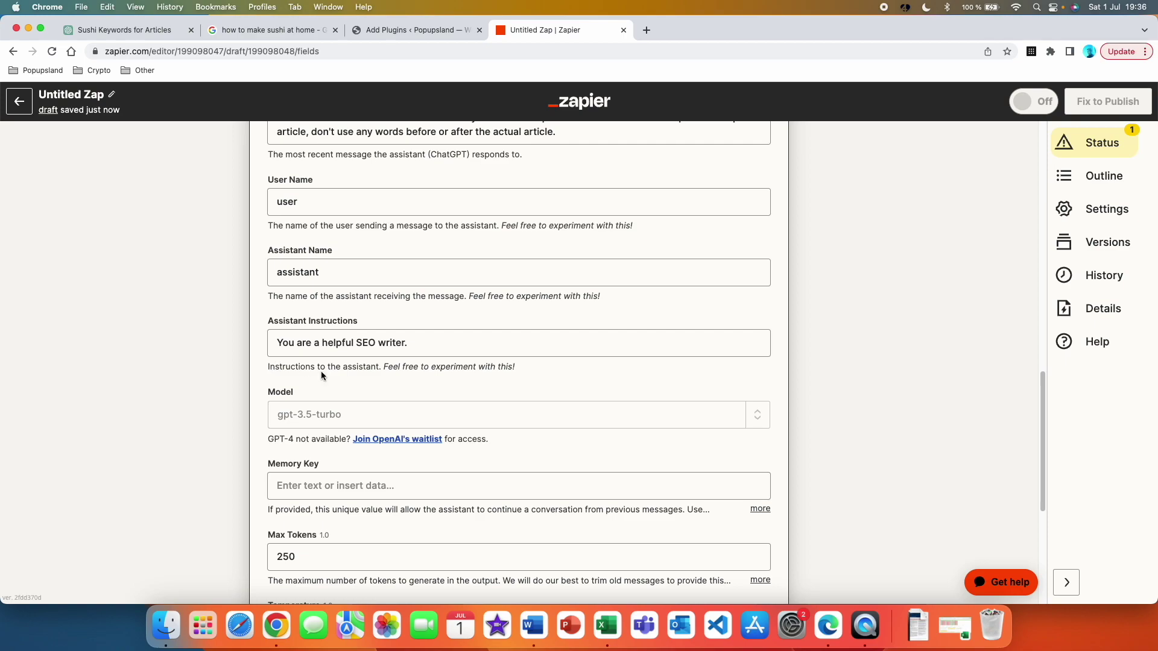
pyautogui.click(407, 342)
# Set the memory key to SEO_articles_sushi and expand its full description.
pyautogui.scroll(-3, 386, 334)
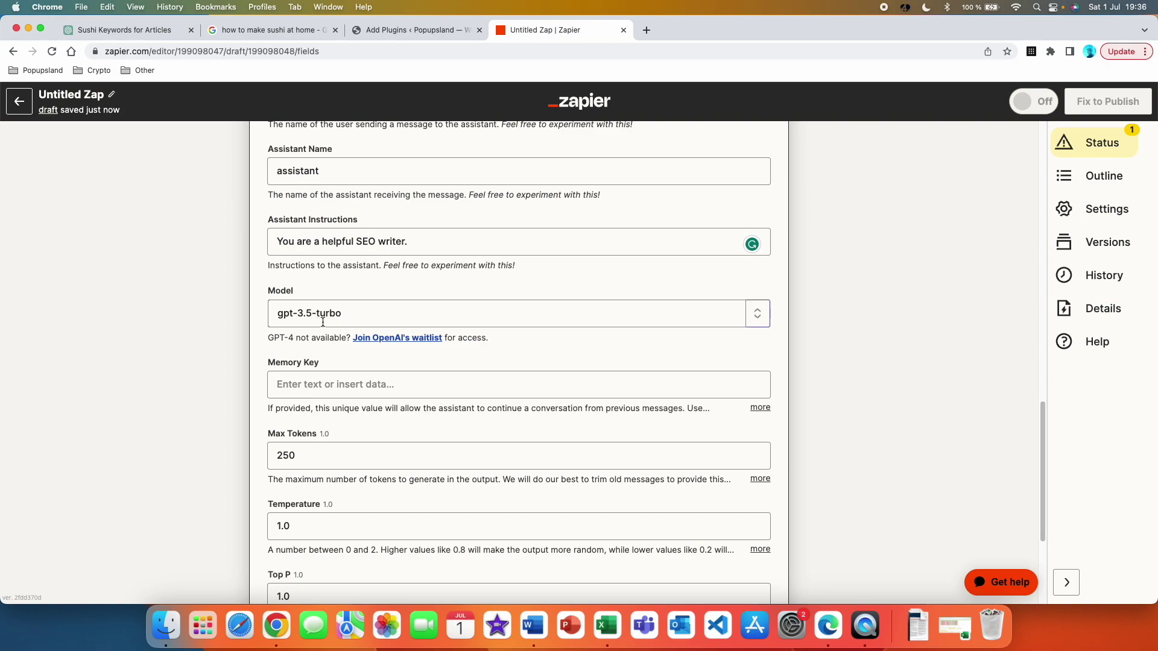
pyautogui.scroll(-3, 313, 319)
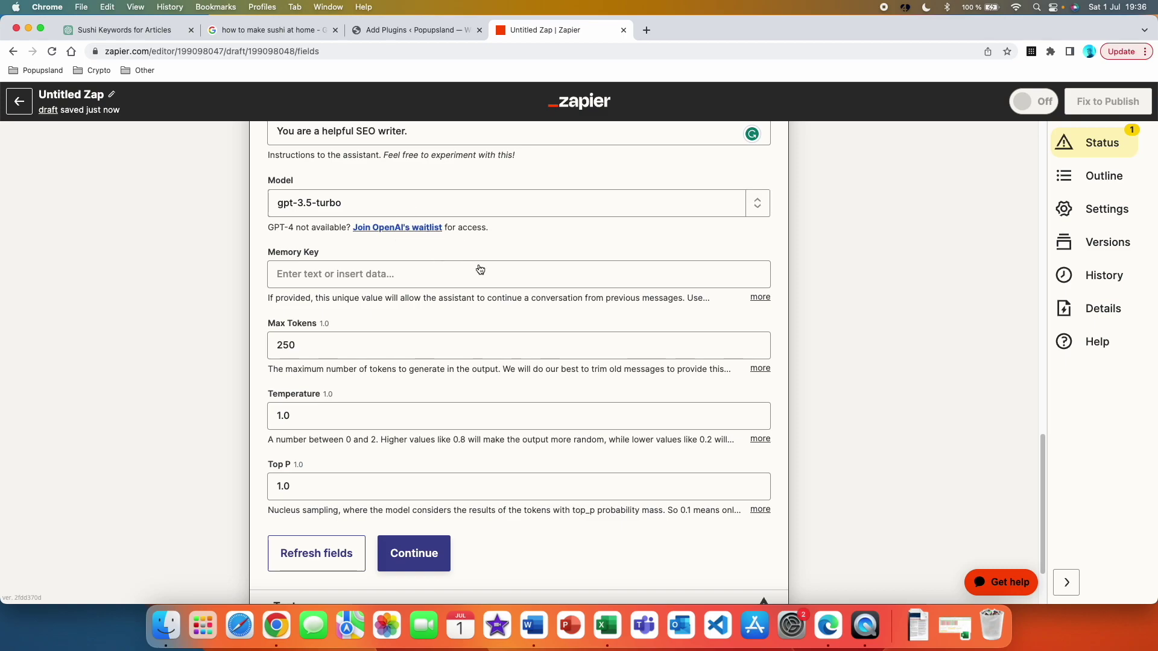
pyautogui.scroll(-1, 478, 268)
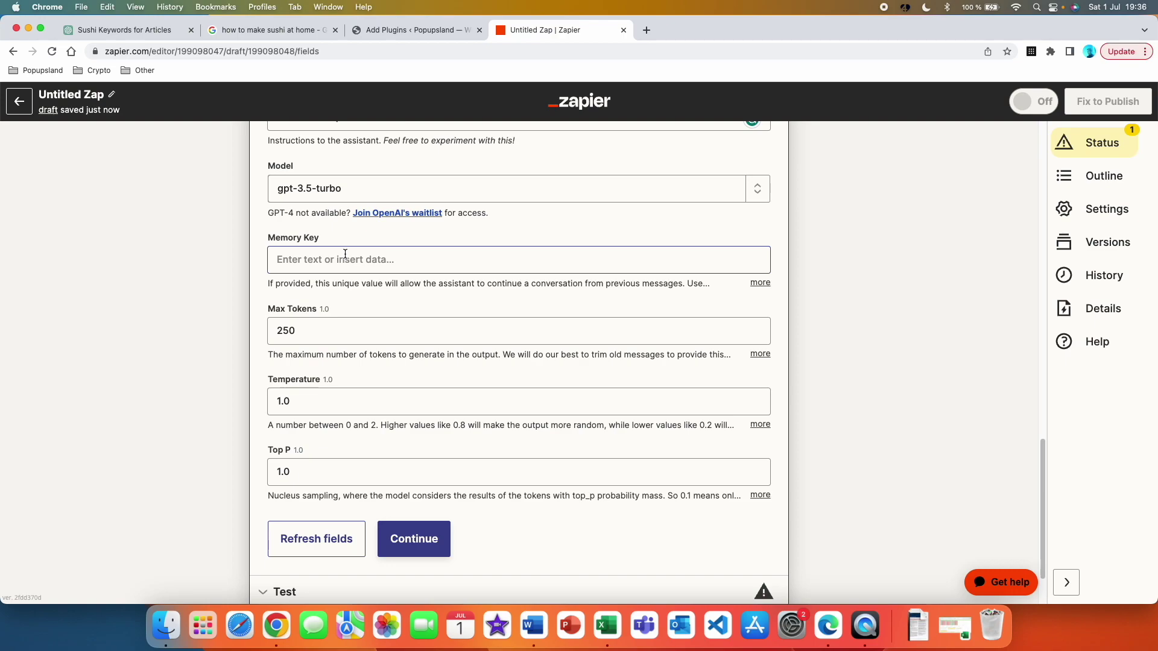
pyautogui.scroll(10, 347, 260)
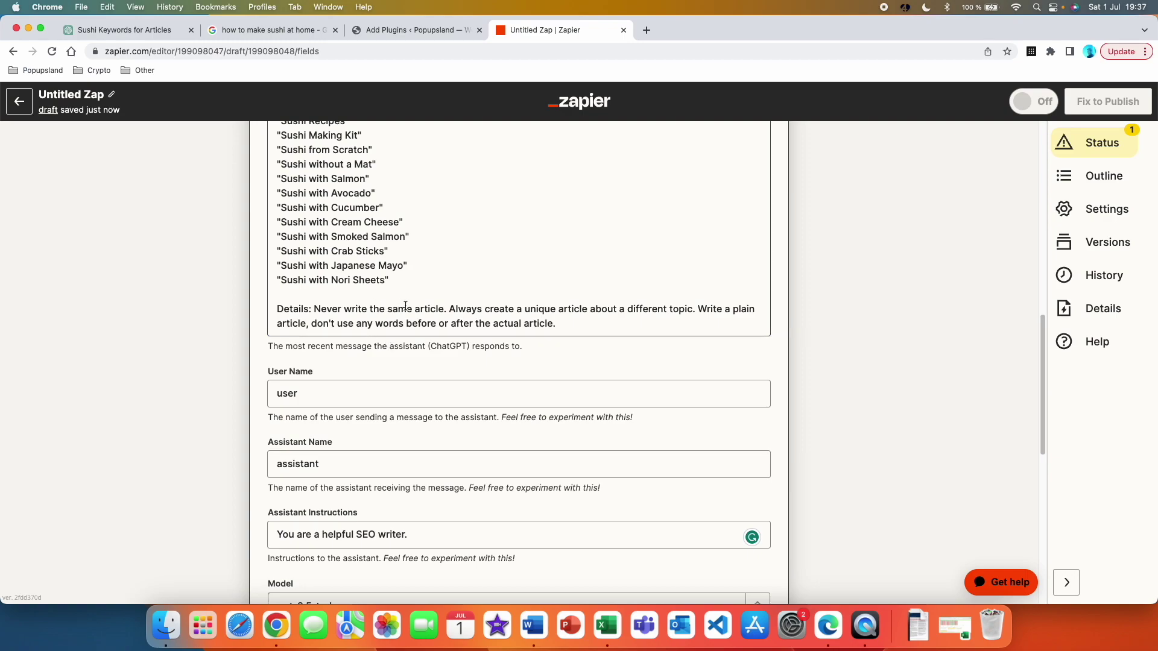
pyautogui.scroll(-9, 356, 284)
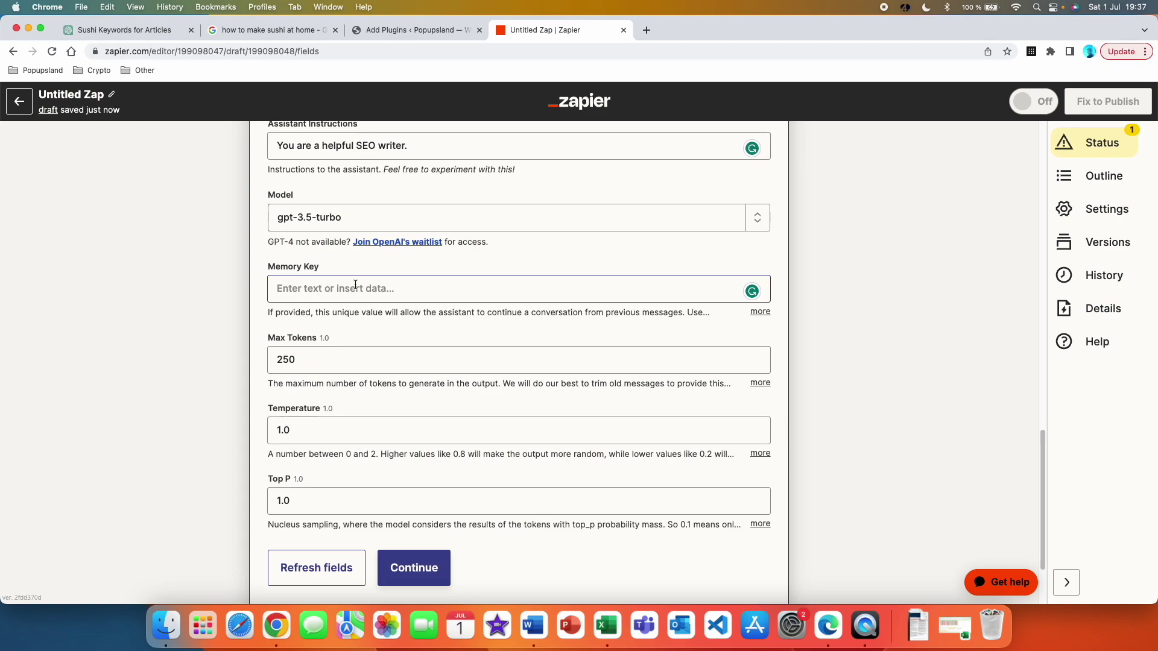
pyautogui.click(355, 284)
pyautogui.write('SEO')
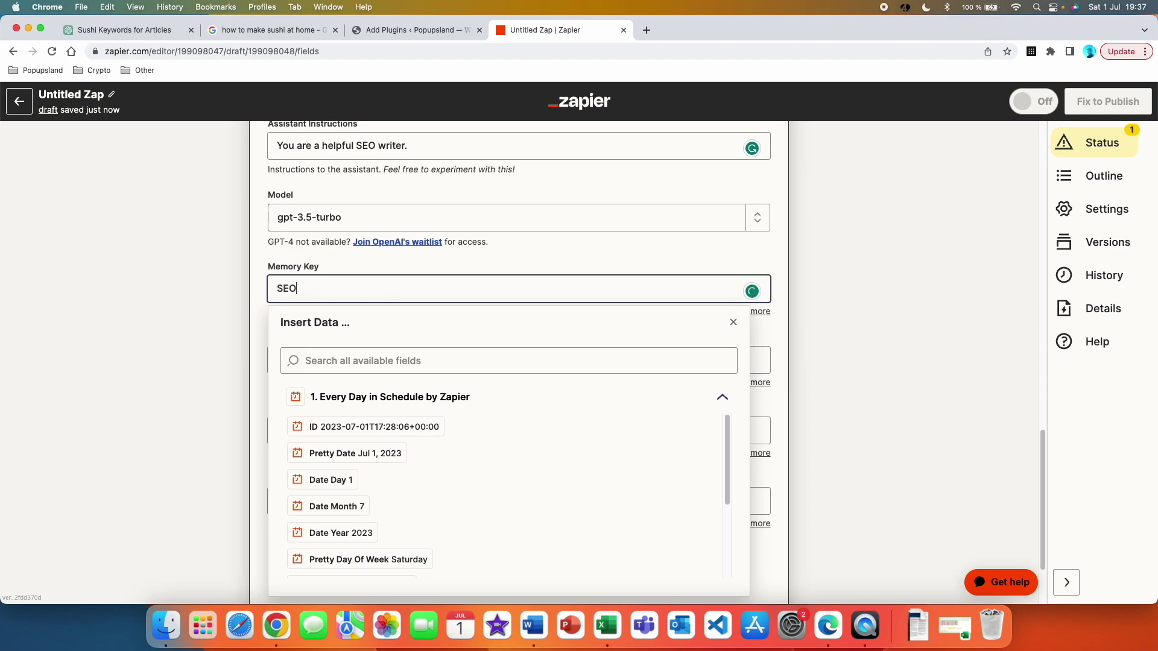
pyautogui.write('_articles_sushi')
pyautogui.press('Tab')
pyautogui.press('Return')
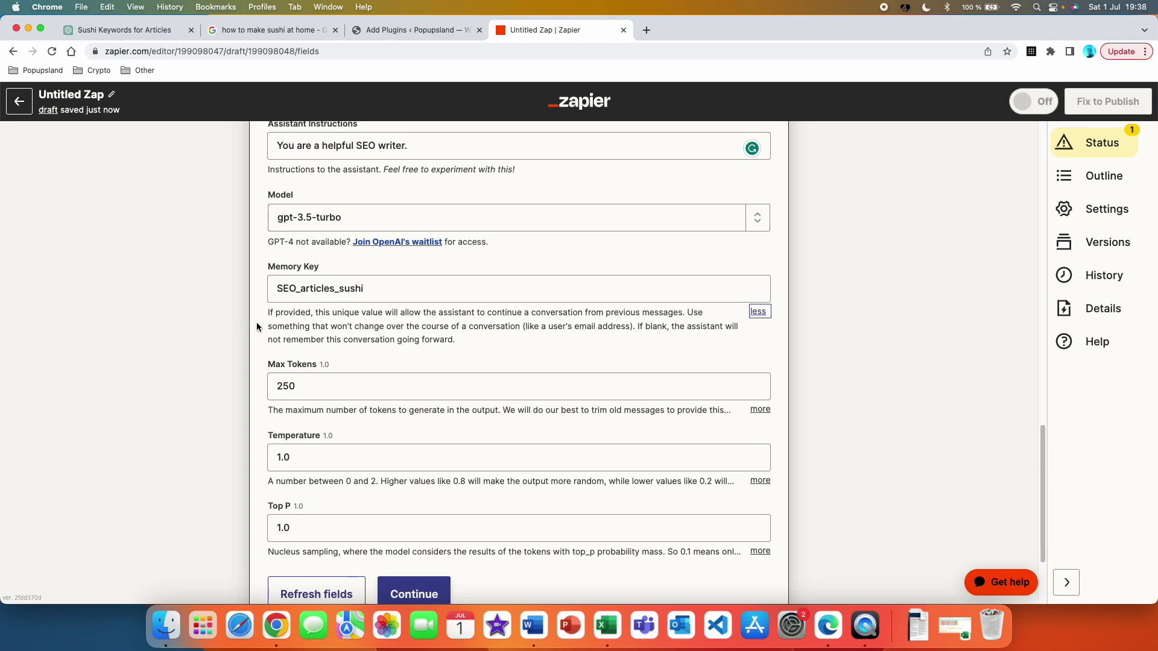
# Test the ChatGPT conversation action with its remaining settings as they are and read the article in its response.
pyautogui.scroll(5, 256, 322)
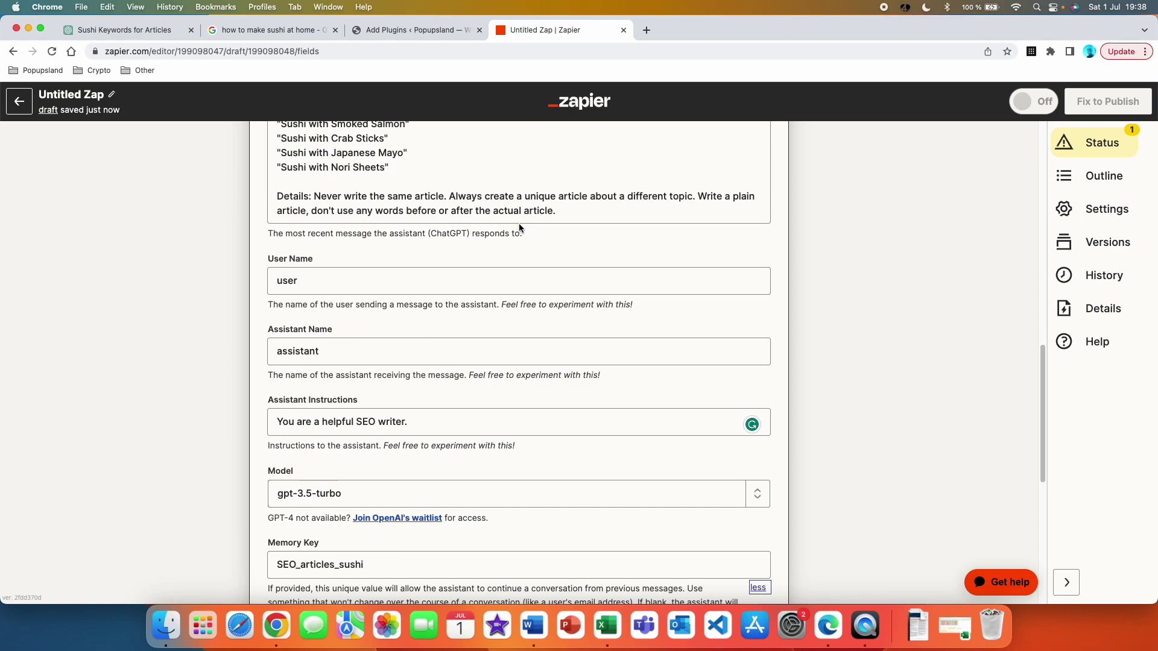
pyautogui.click(447, 198)
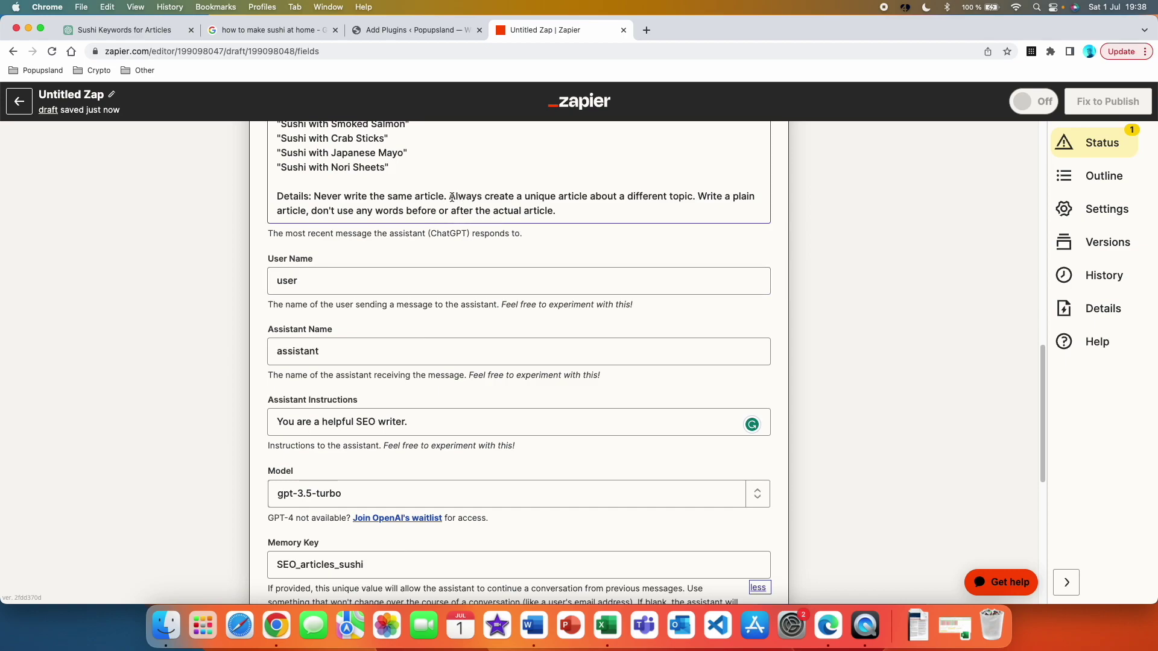
pyautogui.scroll(-1, 255, 367)
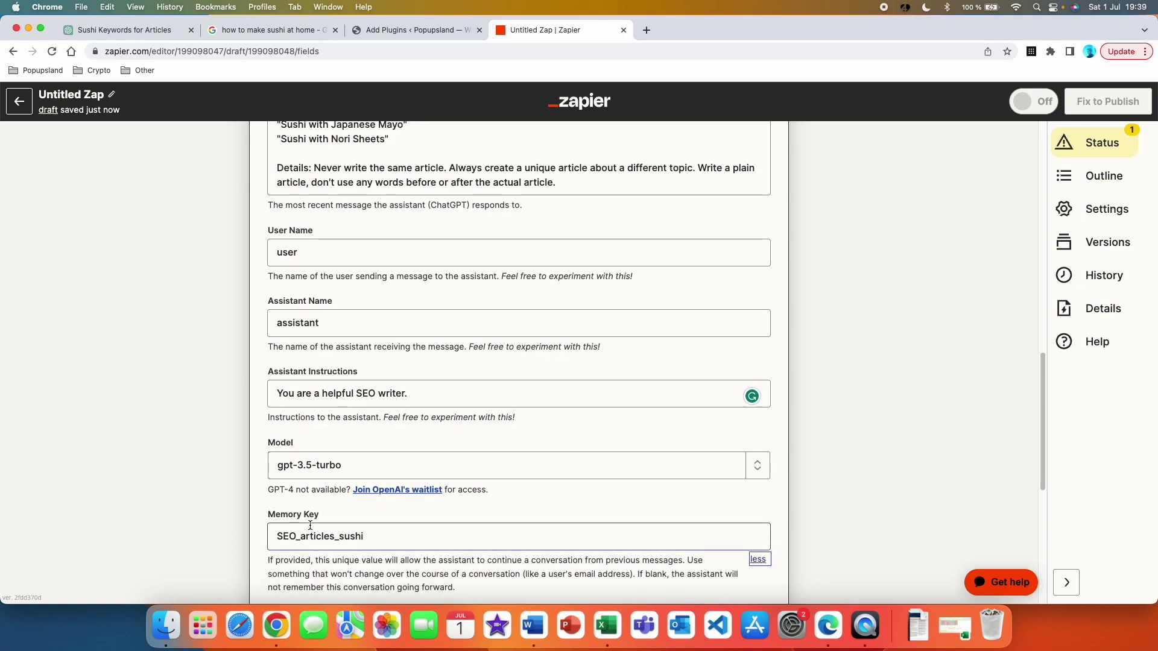
pyautogui.scroll(-5, 310, 526)
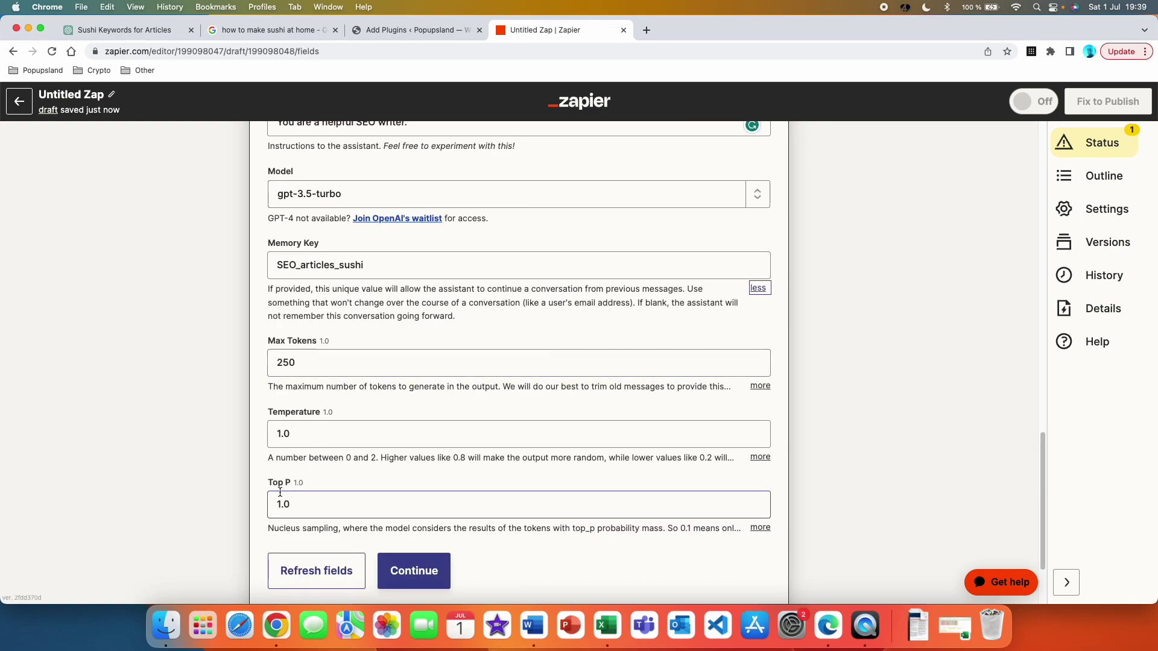
pyautogui.scroll(-3, 804, 339)
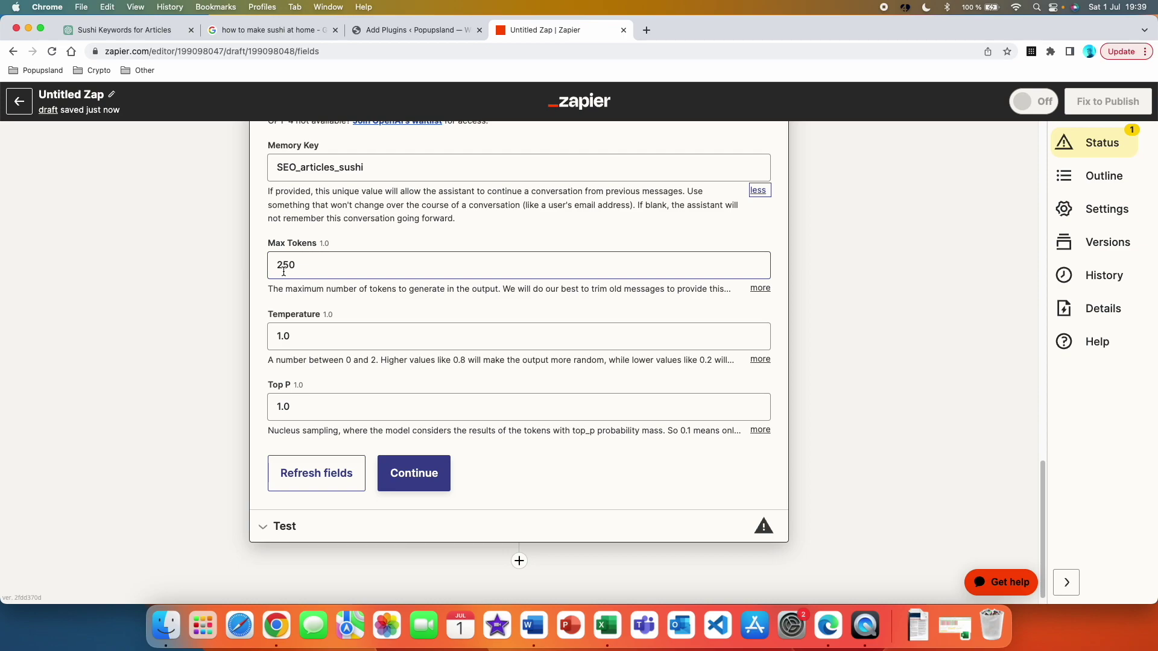
pyautogui.click(436, 480)
pyautogui.scroll(-10, 768, 418)
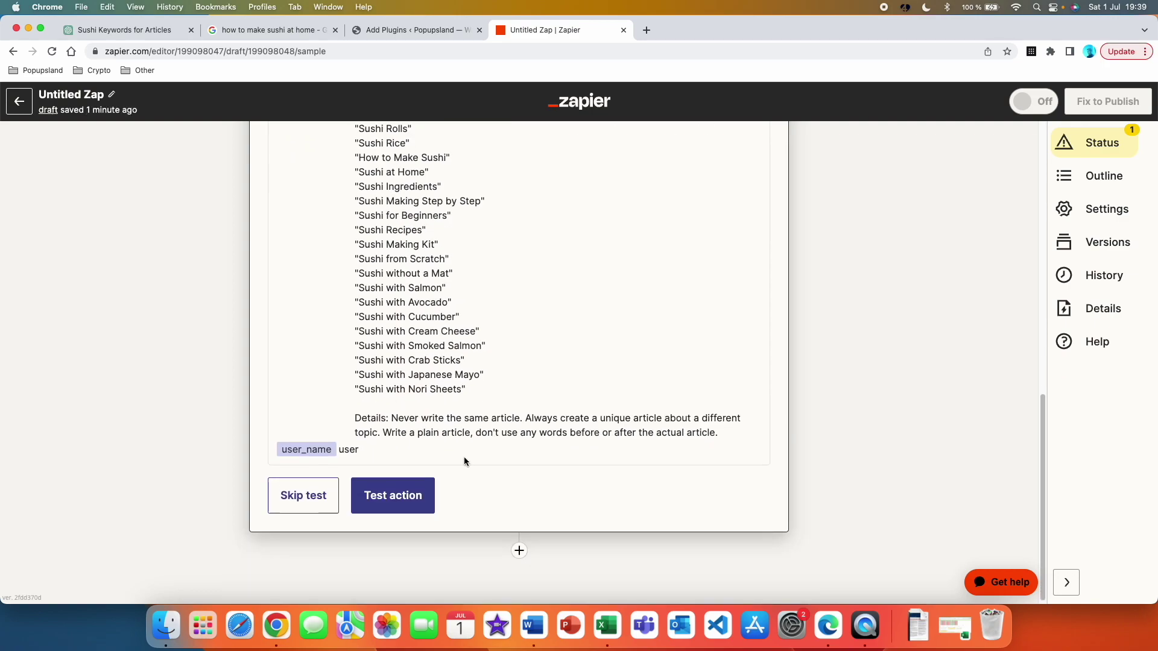
pyautogui.click(425, 500)
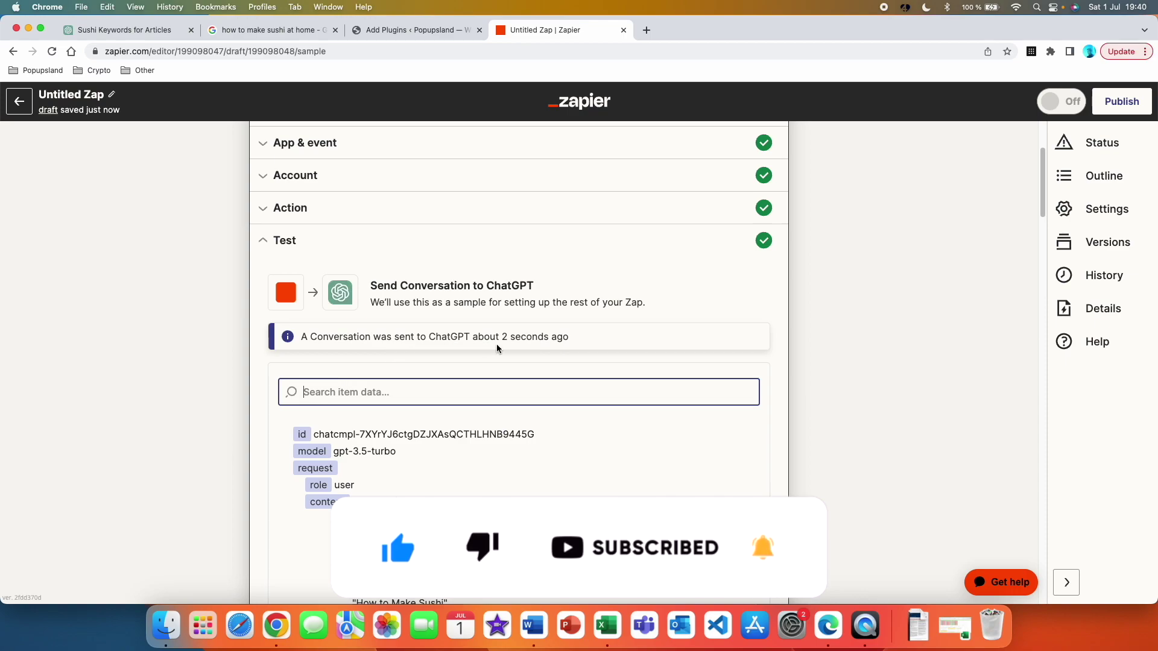
pyautogui.scroll(-8, 523, 313)
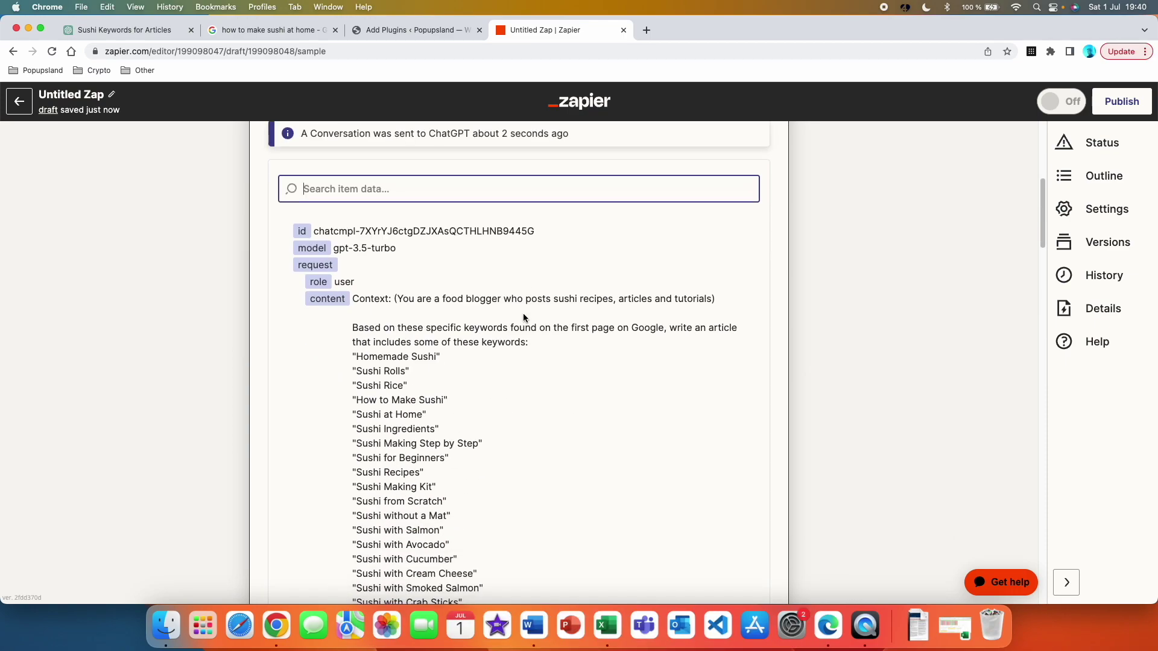
pyautogui.scroll(-4, 523, 314)
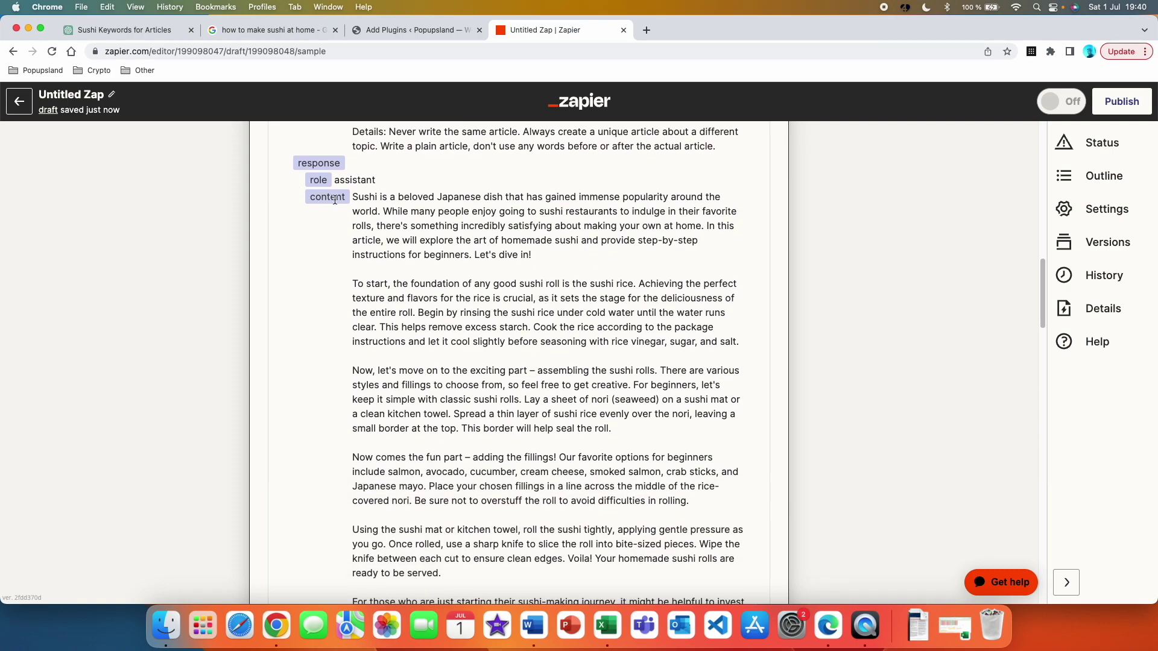
pyautogui.moveTo(358, 199); pyautogui.dragTo(533, 489)
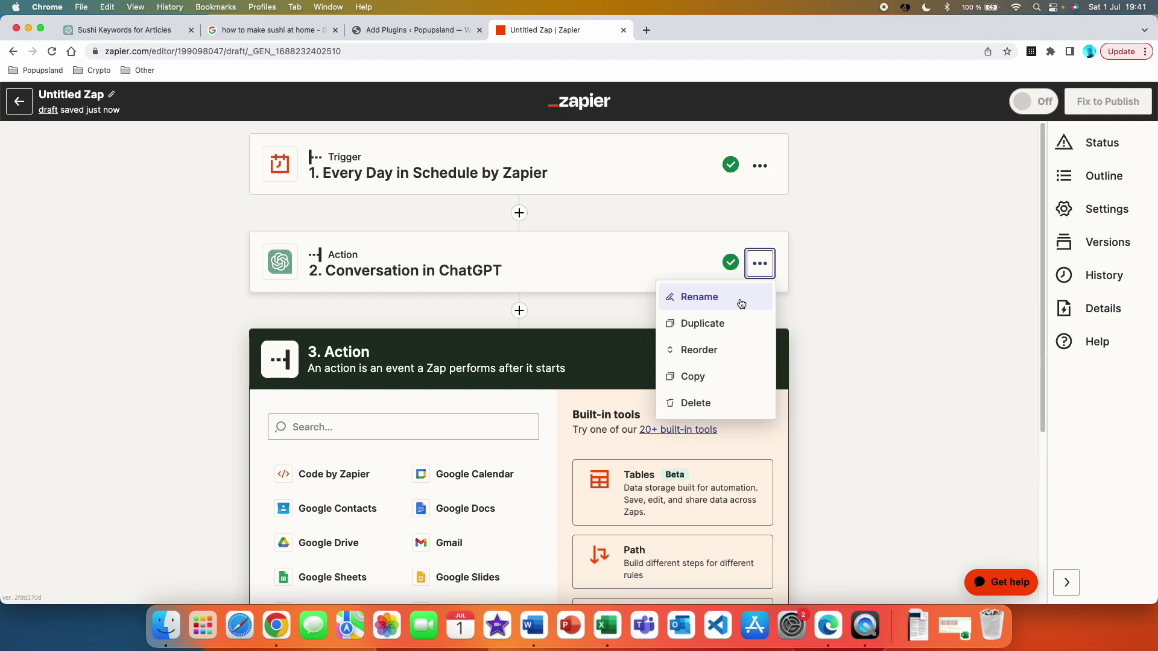
# Rename the Zap's second step, the ChatGPT conversation, as Article.
pyautogui.click(742, 302)
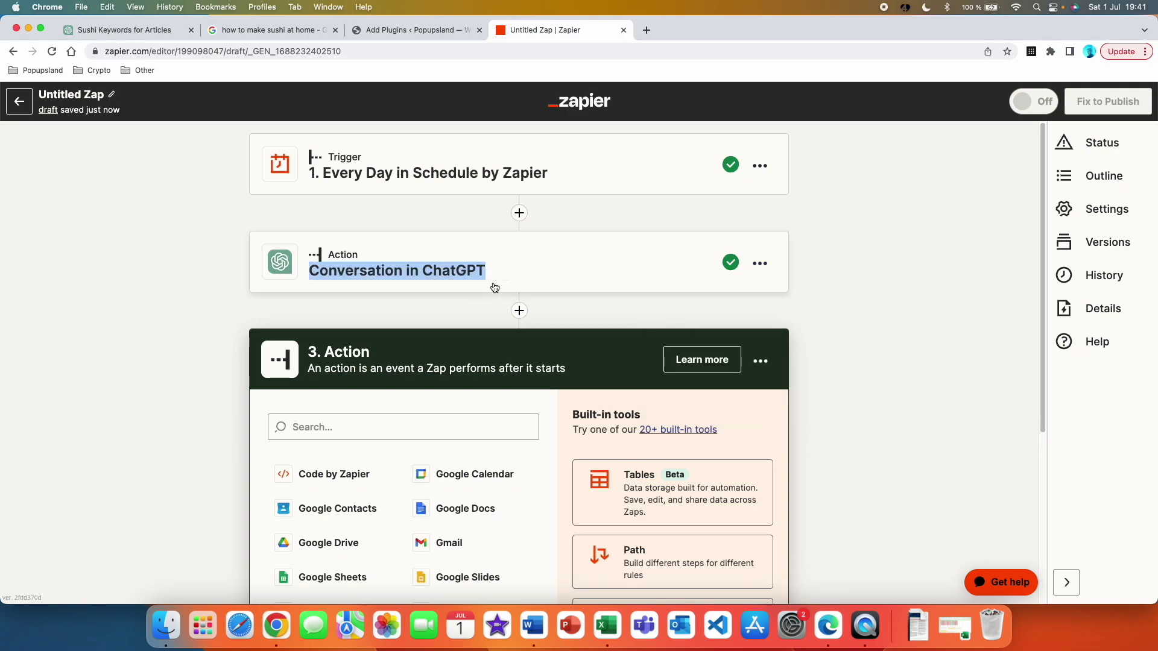
pyautogui.write('Article')
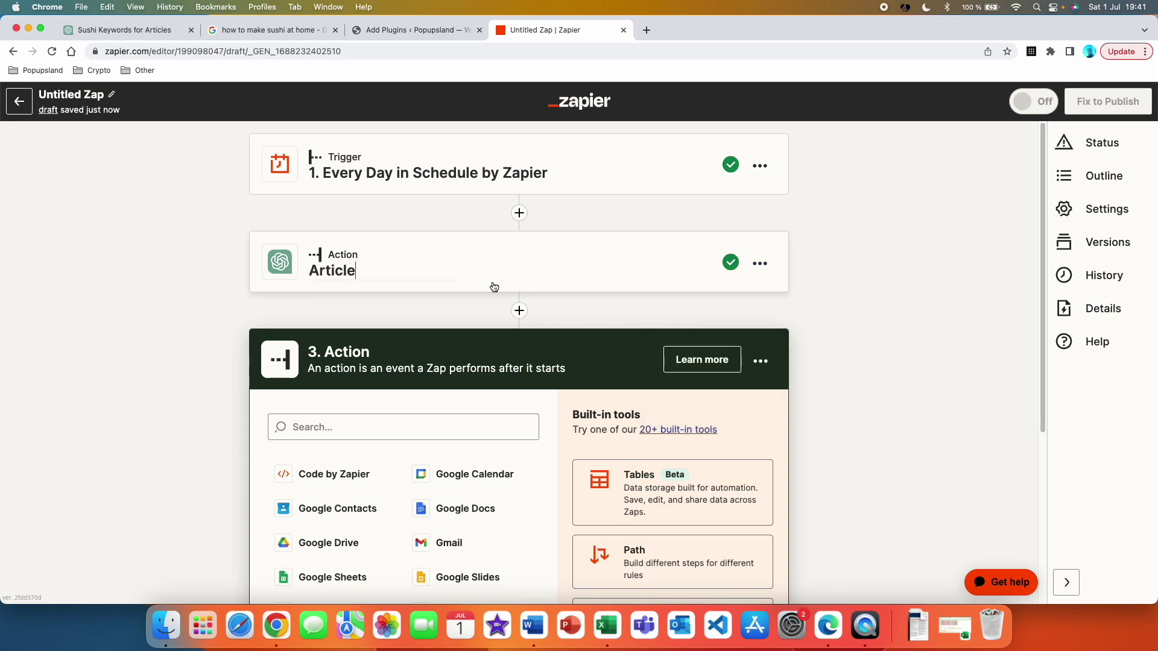
pyautogui.press('Return')
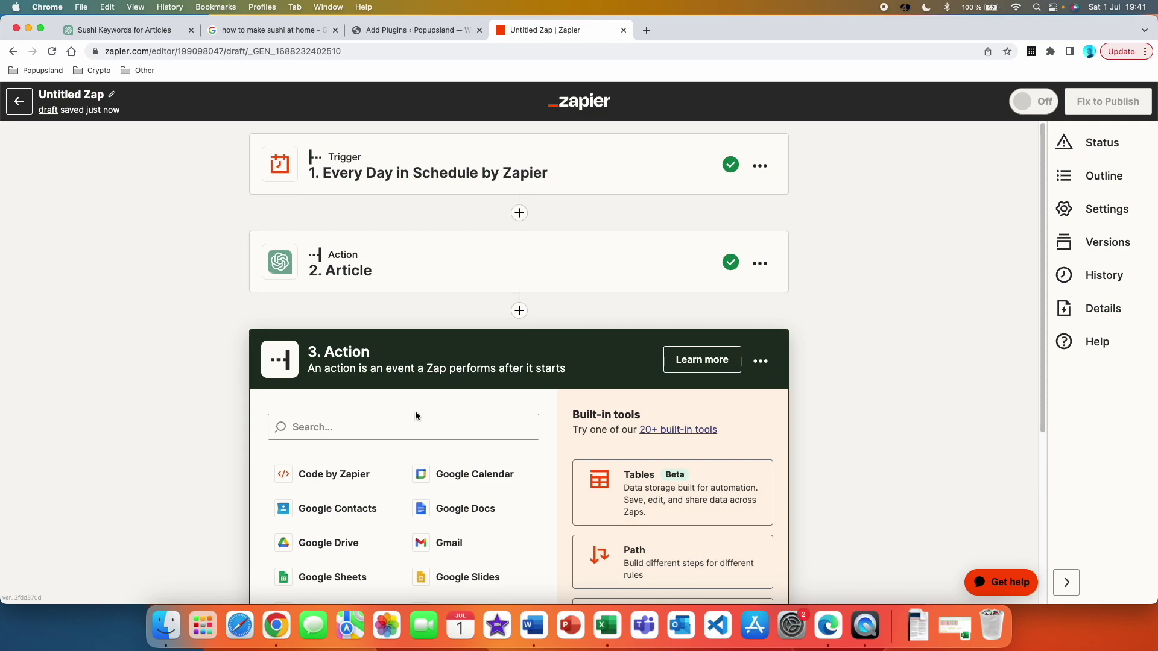
# Assign ChatGPT as the third step's action app with Conversation as its event.
pyautogui.click(415, 418)
pyautogui.write('chatgpt')
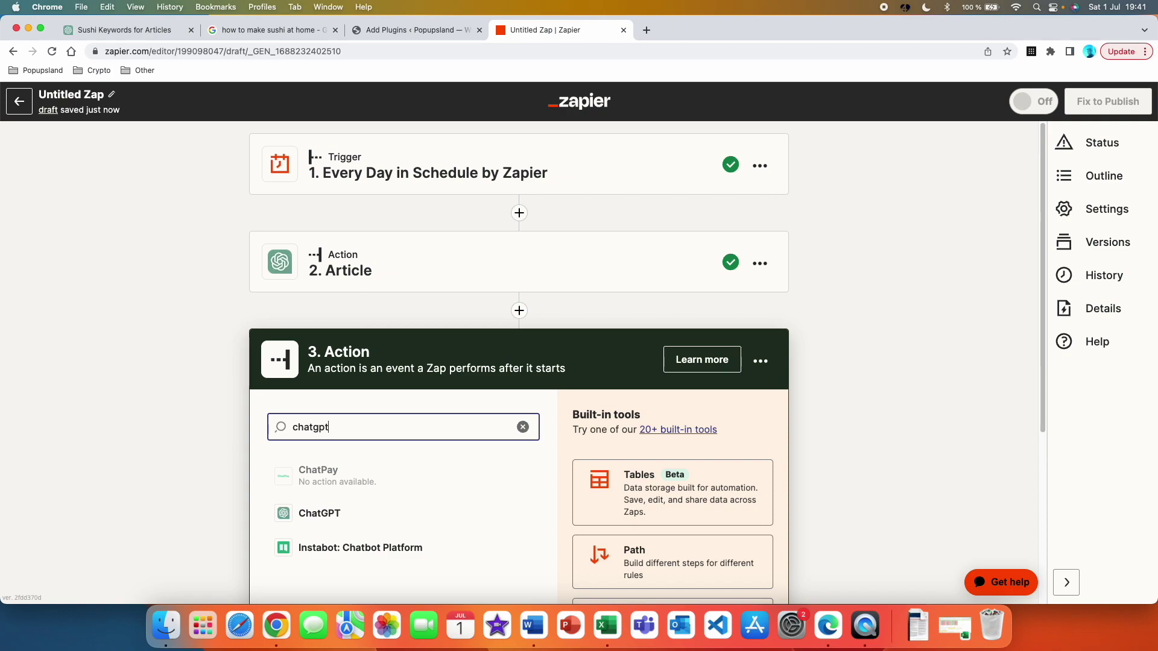
pyautogui.click(387, 474)
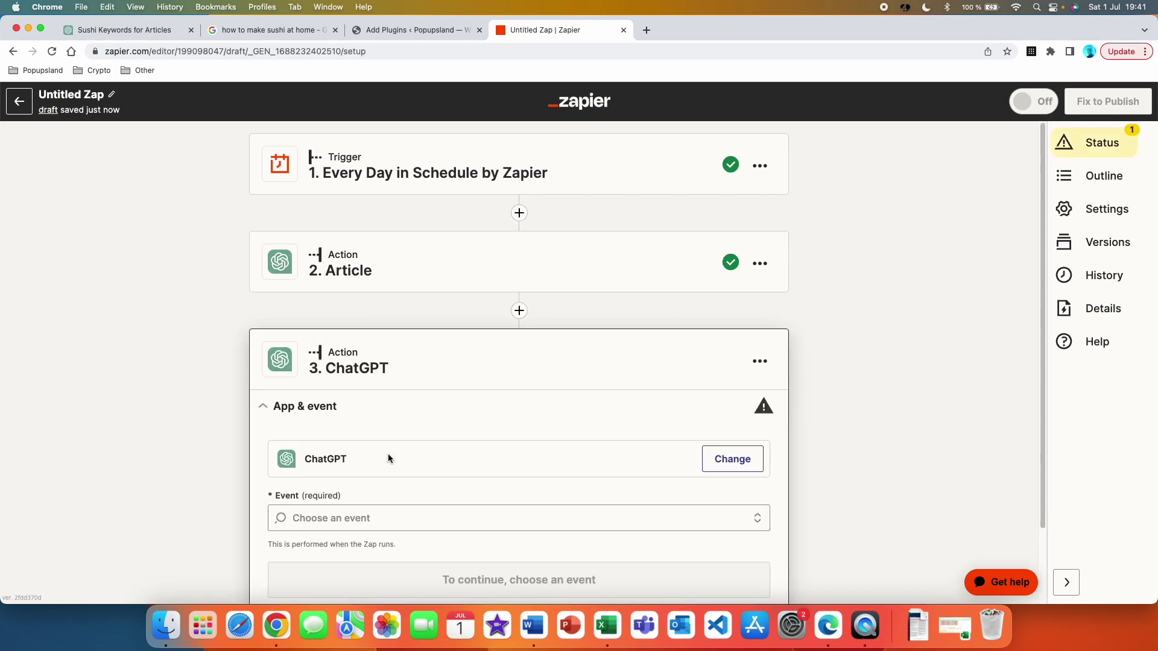
pyautogui.scroll(-1, 380, 471)
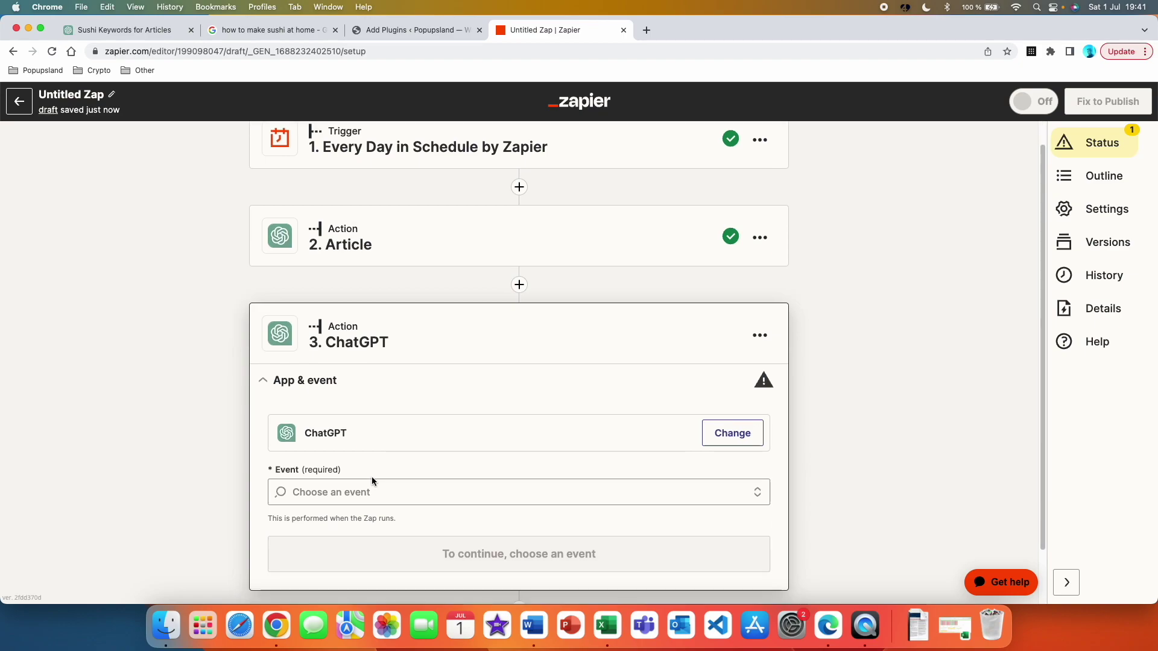
pyautogui.click(370, 483)
pyautogui.click(369, 489)
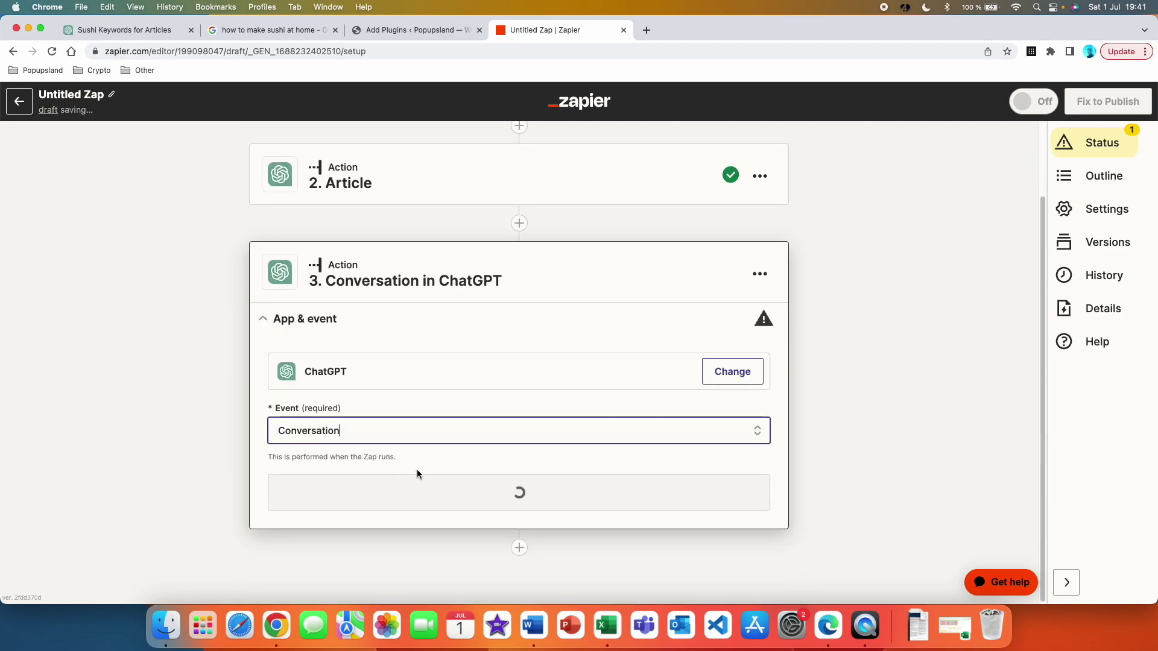
# Set the third step's user message to "Generate a title for this article:" followed by the Article step's Assistant Response Message.
pyautogui.click(358, 361)
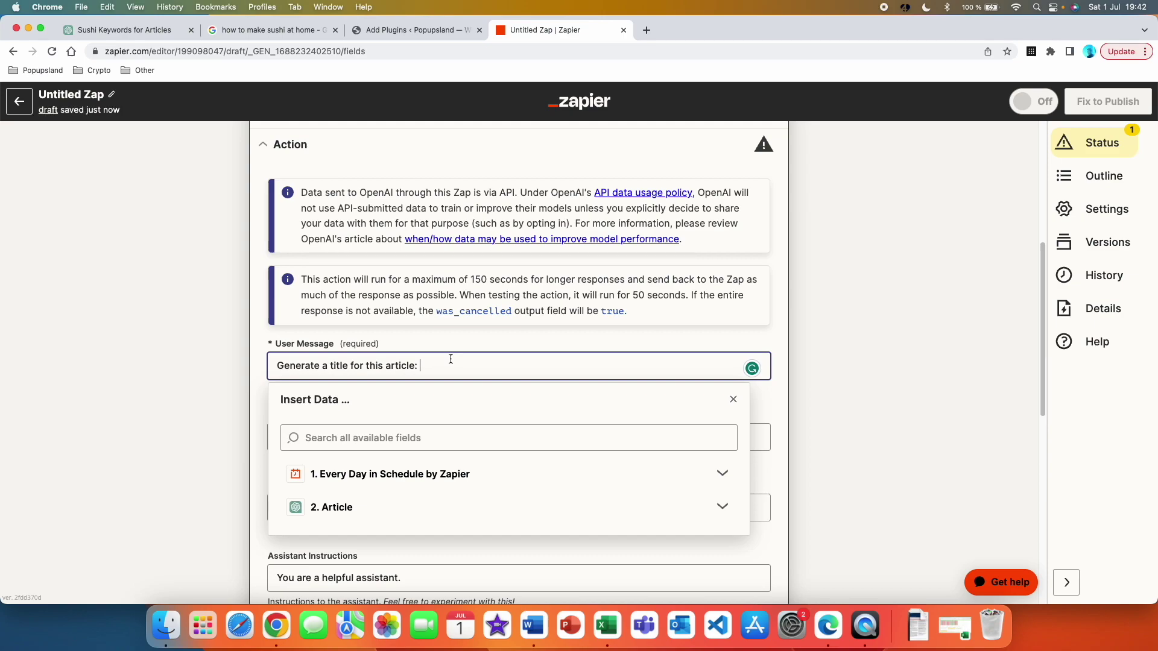
pyautogui.click(403, 512)
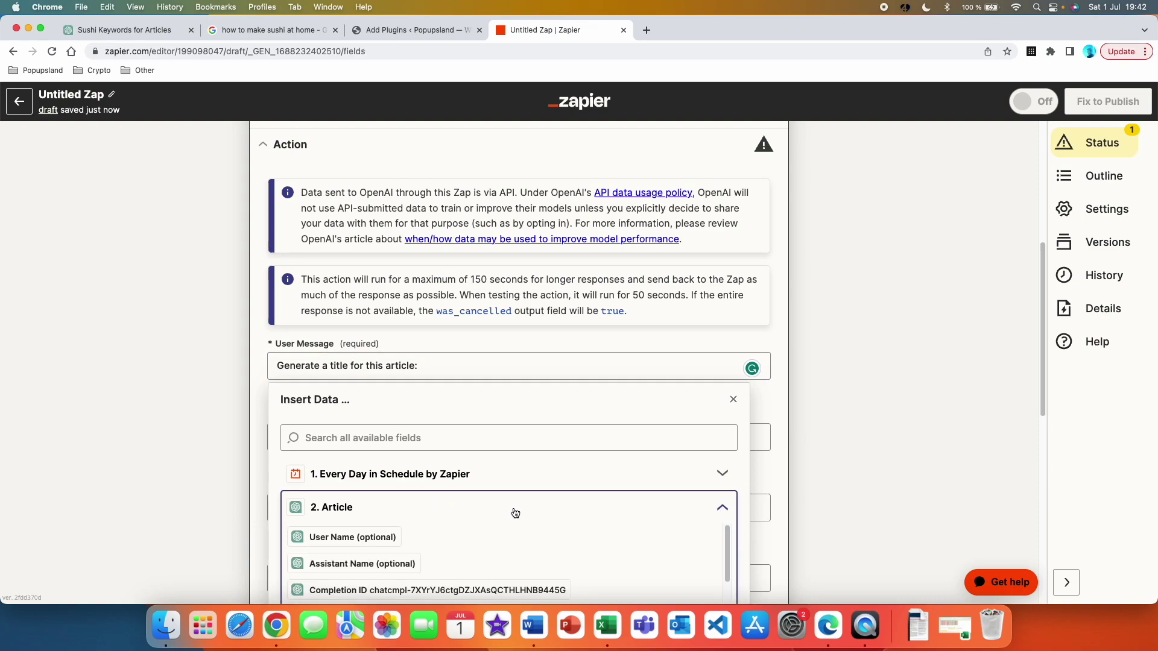
pyautogui.scroll(-10, 512, 515)
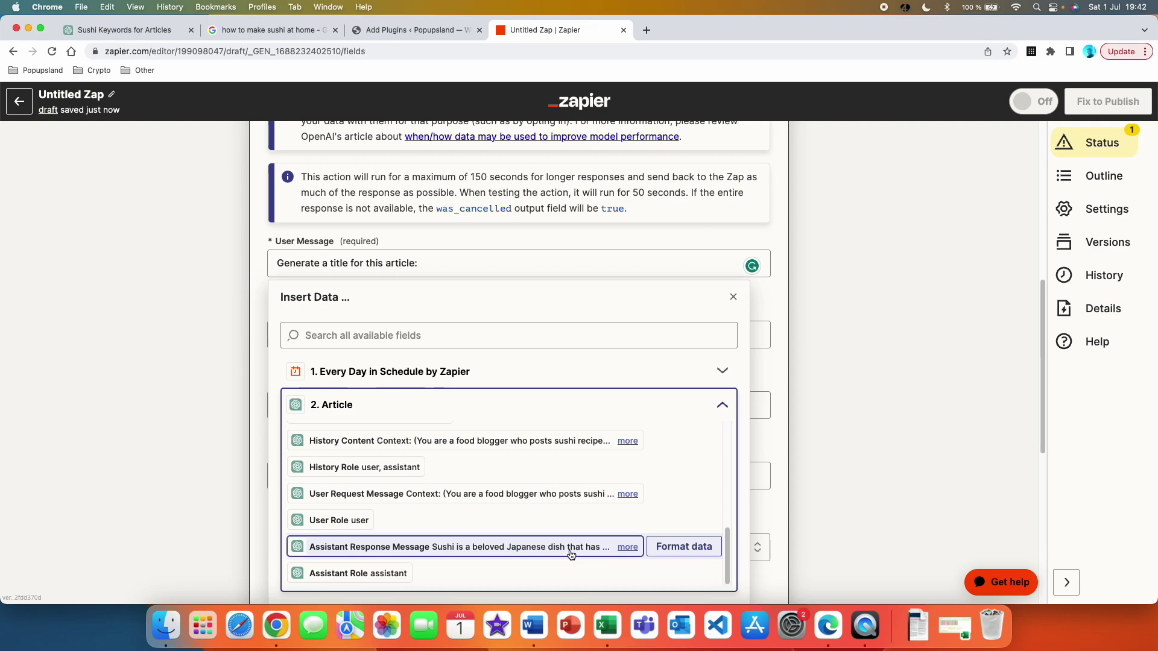
pyautogui.click(627, 547)
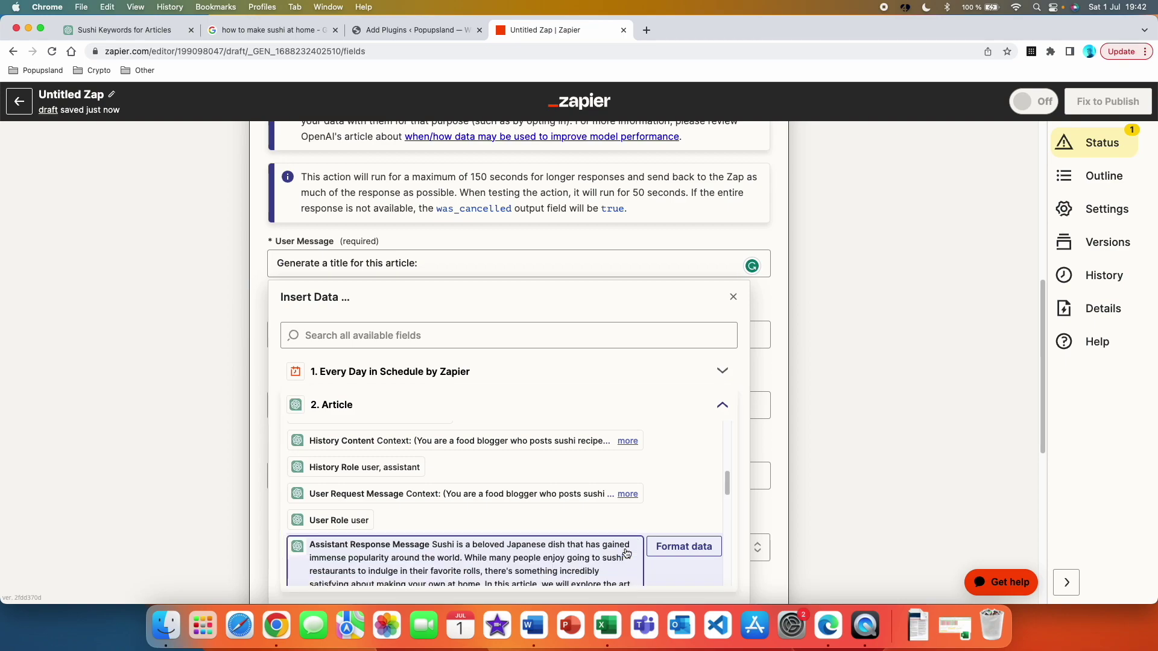
pyautogui.scroll(-5, 588, 498)
pyautogui.scroll(-3, 587, 498)
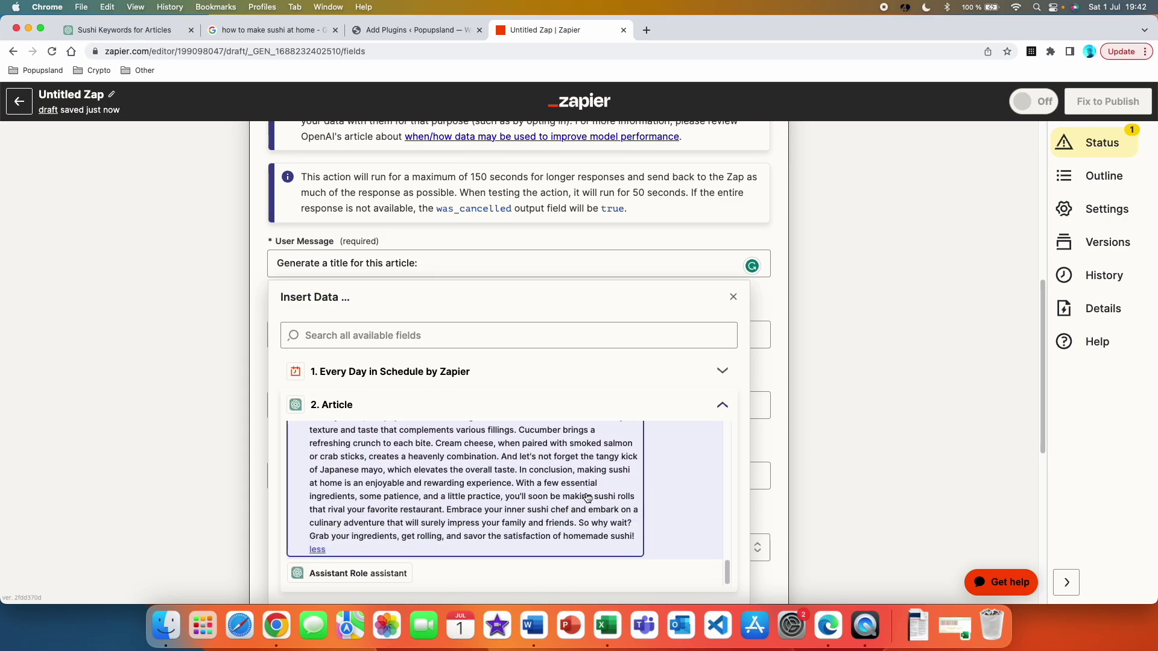
pyautogui.click(657, 483)
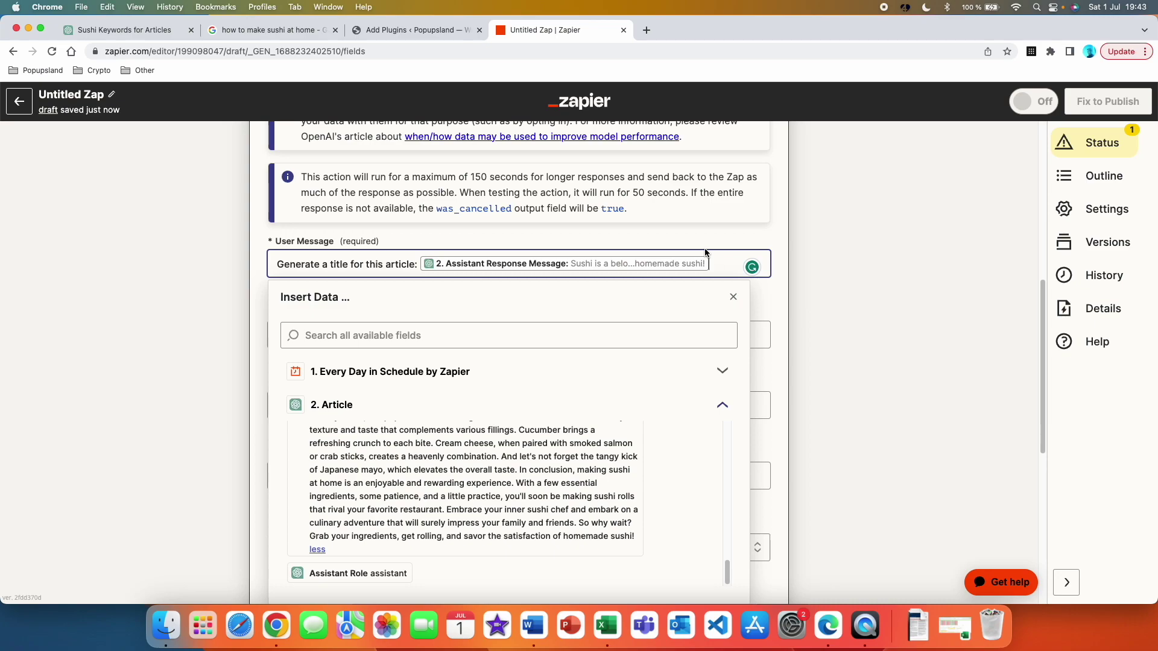
# Change the assistant instructions to "You are a helpful SEO writer." and set the memory key to SEO_sushi_titles.
pyautogui.scroll(-3, 362, 365)
pyautogui.click(382, 348)
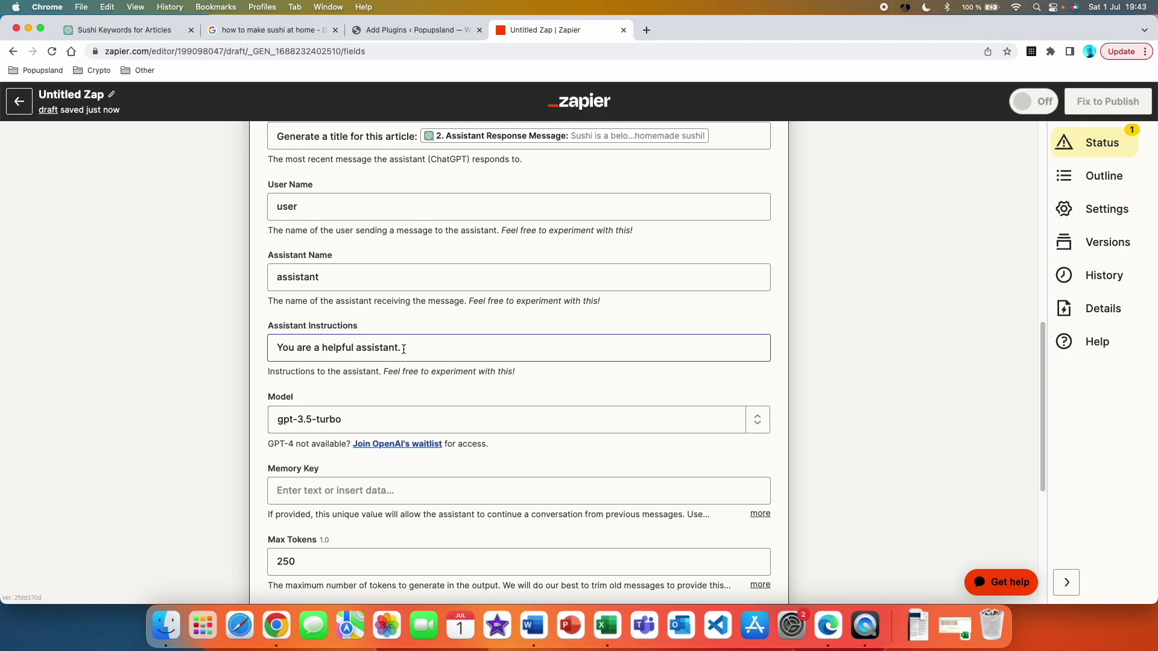
pyautogui.click(355, 348)
pyautogui.write('SEO')
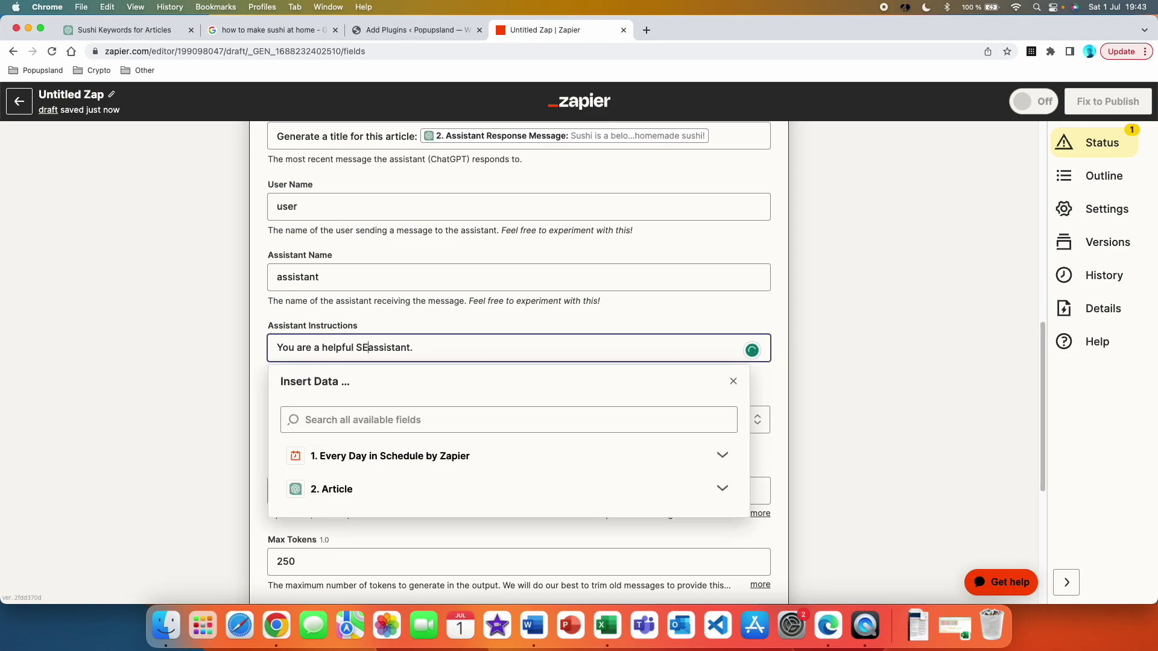
pyautogui.doubleClick(399, 347)
pyautogui.write('writer')
pyautogui.click(252, 327)
pyautogui.scroll(-3, 232, 346)
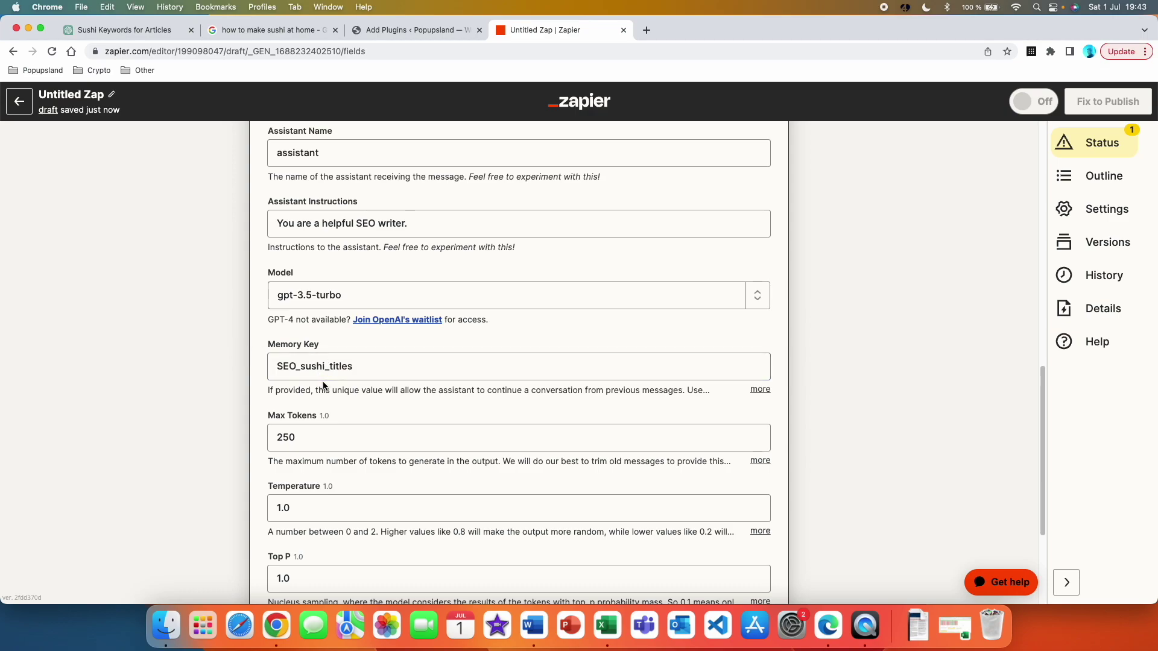
# Test the title conversation action with its remaining settings as they are, read the title in its response and close the step.
pyautogui.scroll(-3, 356, 338)
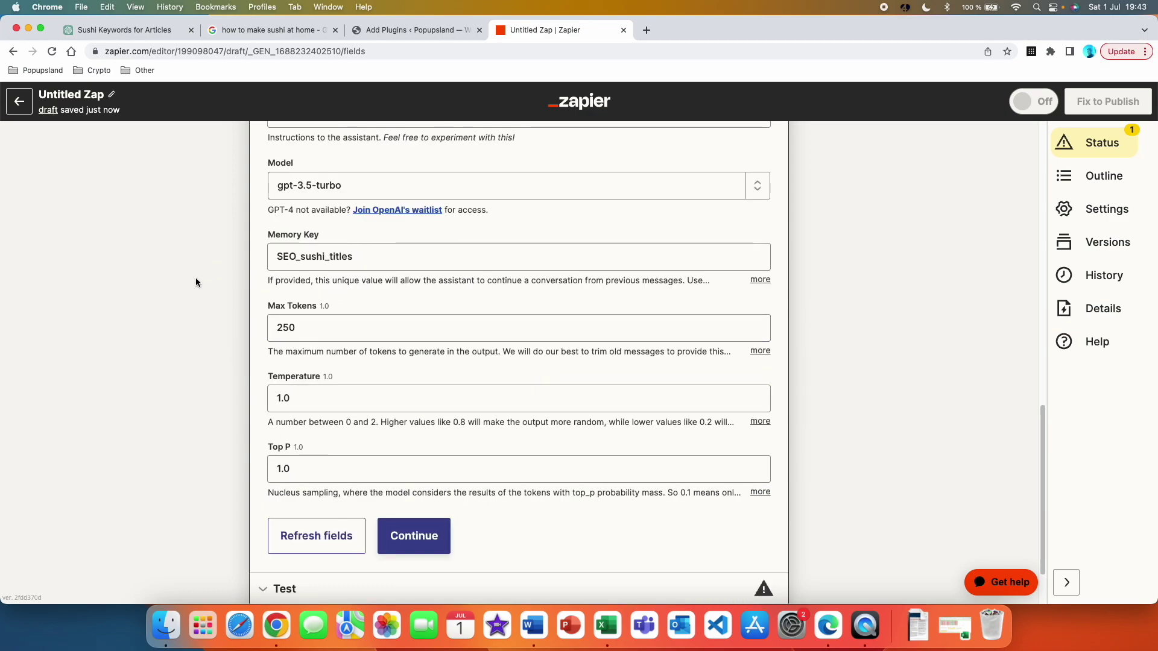
pyautogui.click(300, 470)
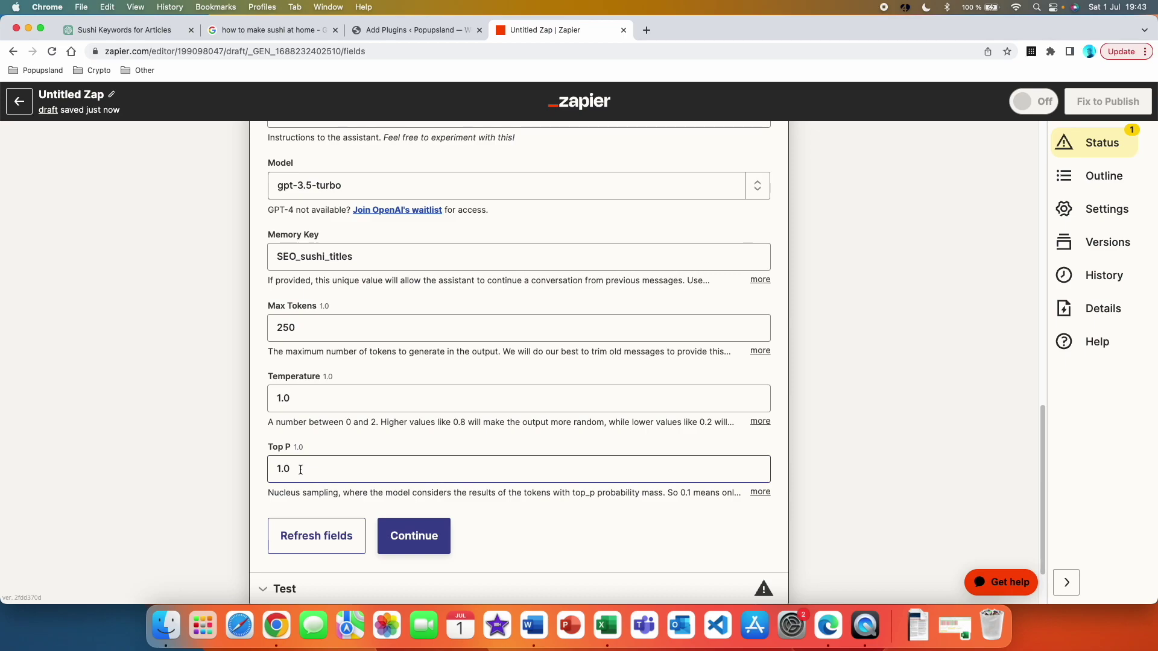
pyautogui.click(440, 537)
pyautogui.scroll(-14, 437, 536)
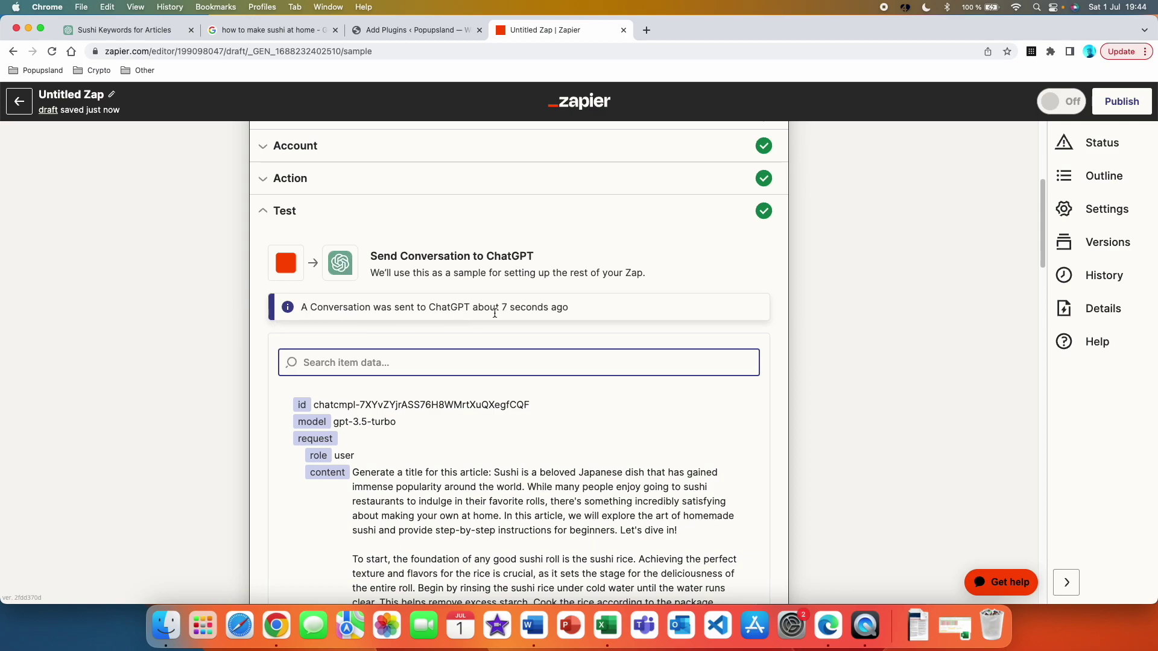
pyautogui.scroll(-10, 533, 321)
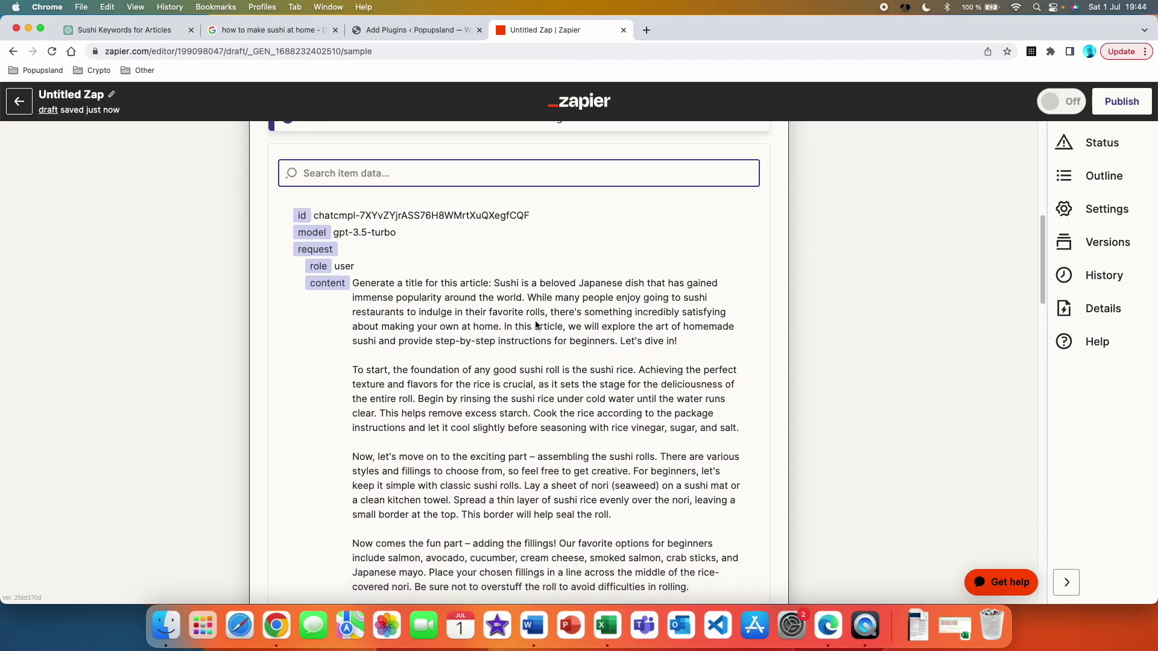
pyautogui.scroll(-10, 535, 320)
pyautogui.moveTo(674, 307); pyautogui.dragTo(350, 311)
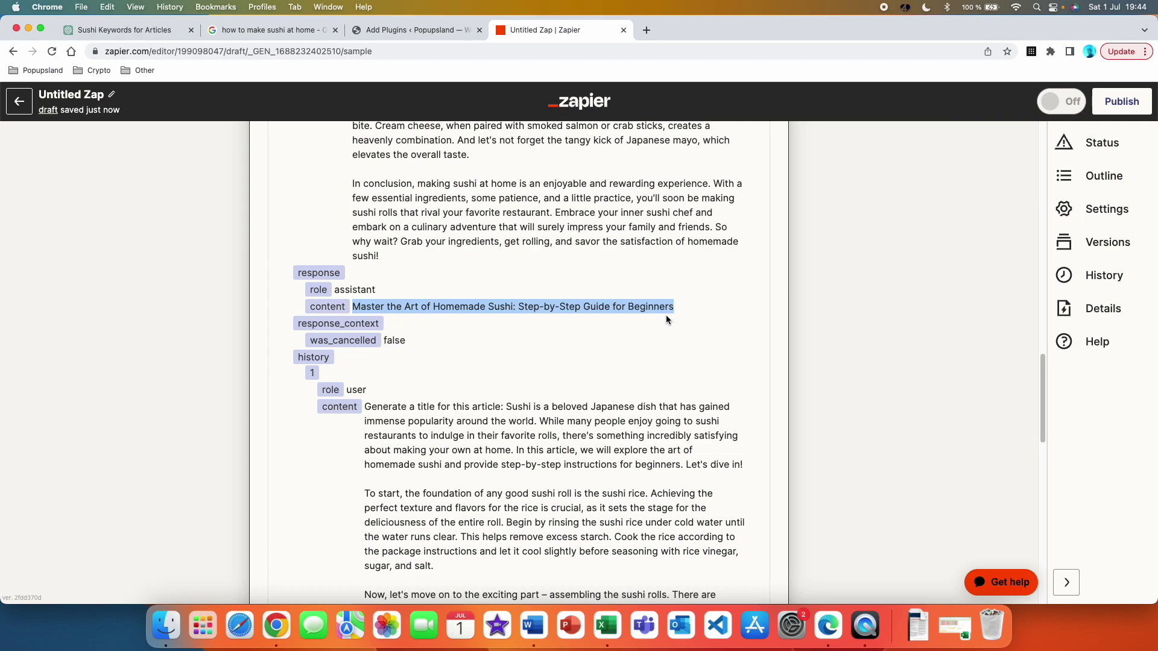
pyautogui.scroll(-1, 566, 368)
pyautogui.scroll(-15, 567, 369)
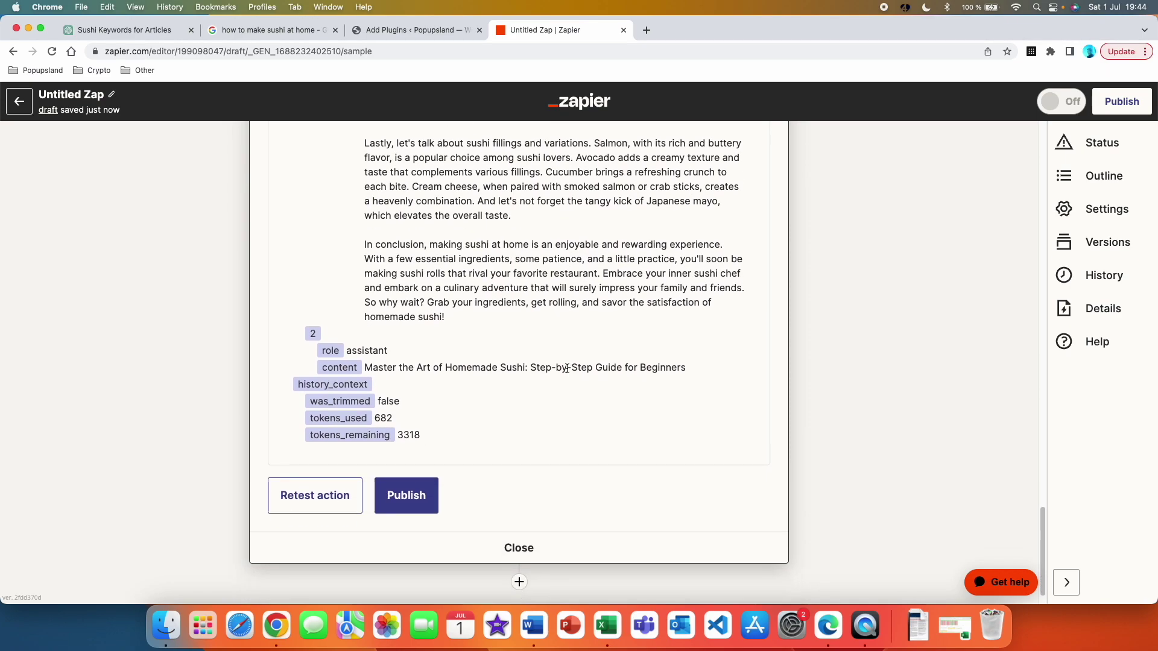
pyautogui.click(518, 548)
# Rename the Zap's third step, the ChatGPT conversation, as Title.
pyautogui.click(760, 361)
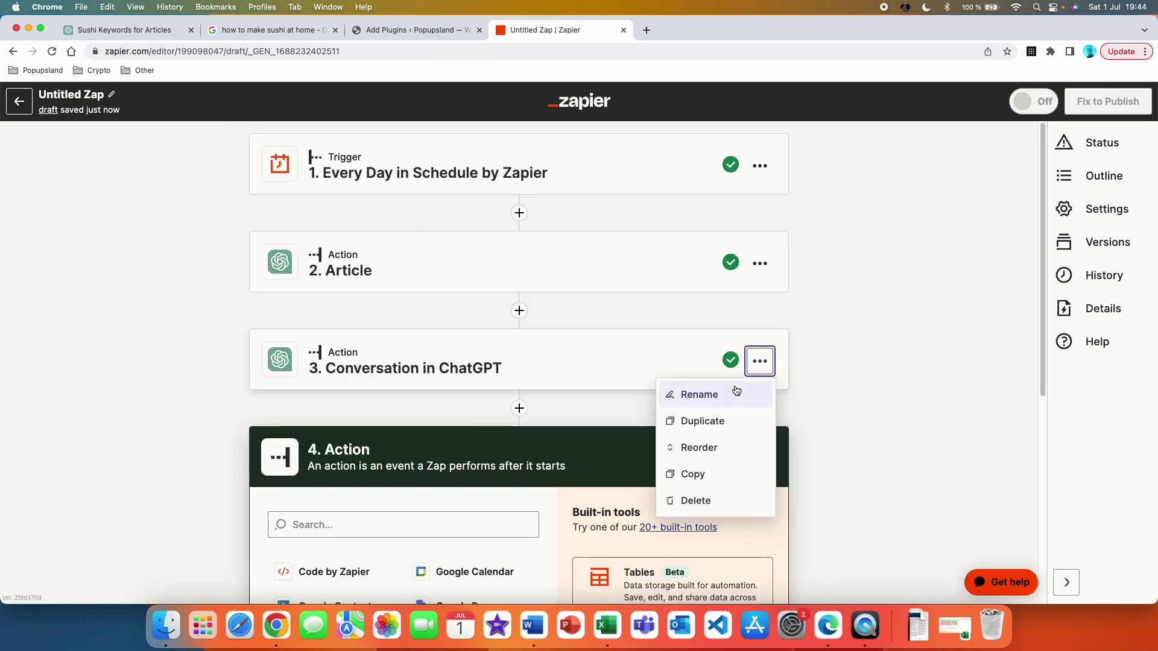
pyautogui.click(734, 392)
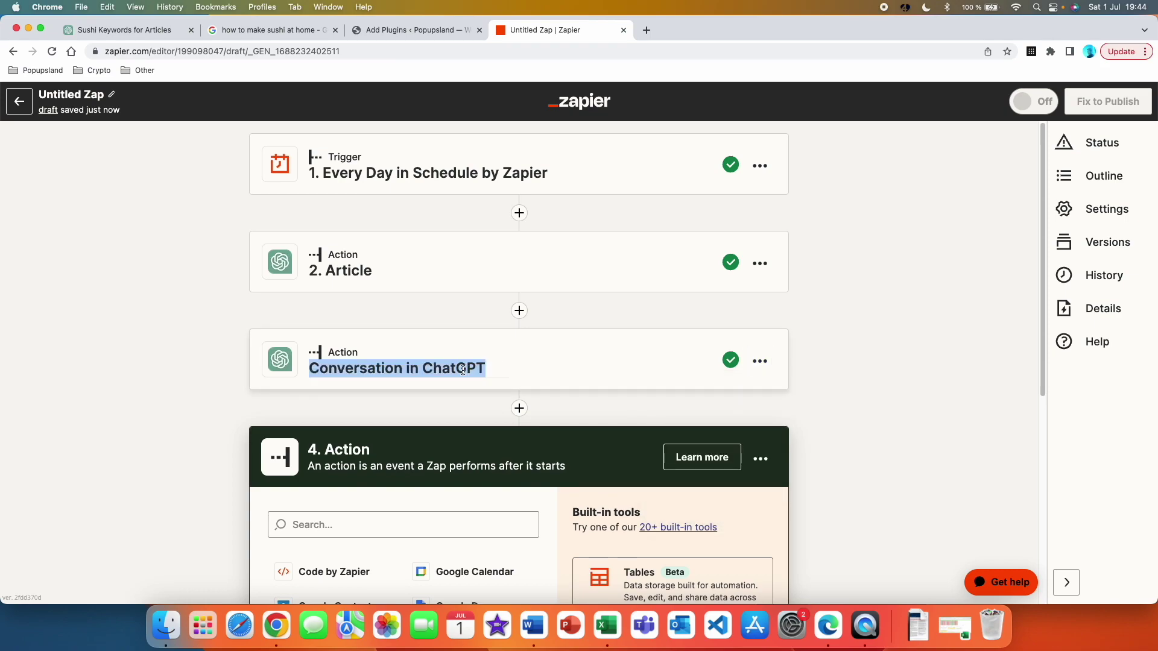
pyautogui.write('Title')
pyautogui.press('Return')
# Assign WordPress as the fourth step's action app with Create Post as its event.
pyautogui.scroll(-2, 410, 410)
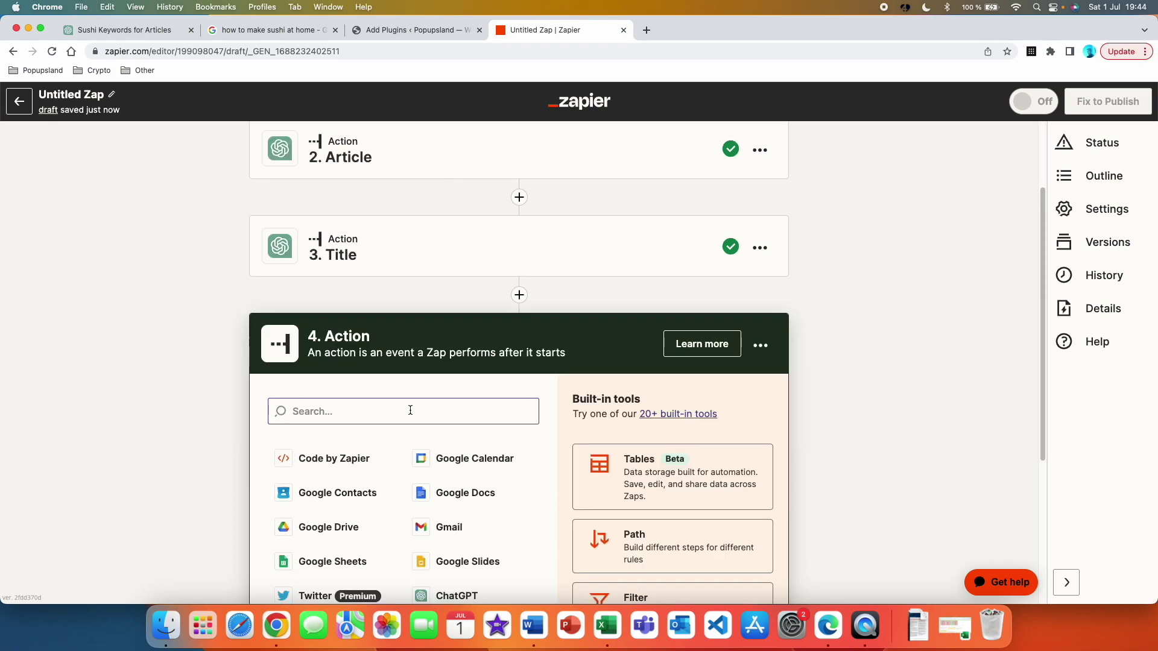
pyautogui.click(410, 410)
pyautogui.write('wordp')
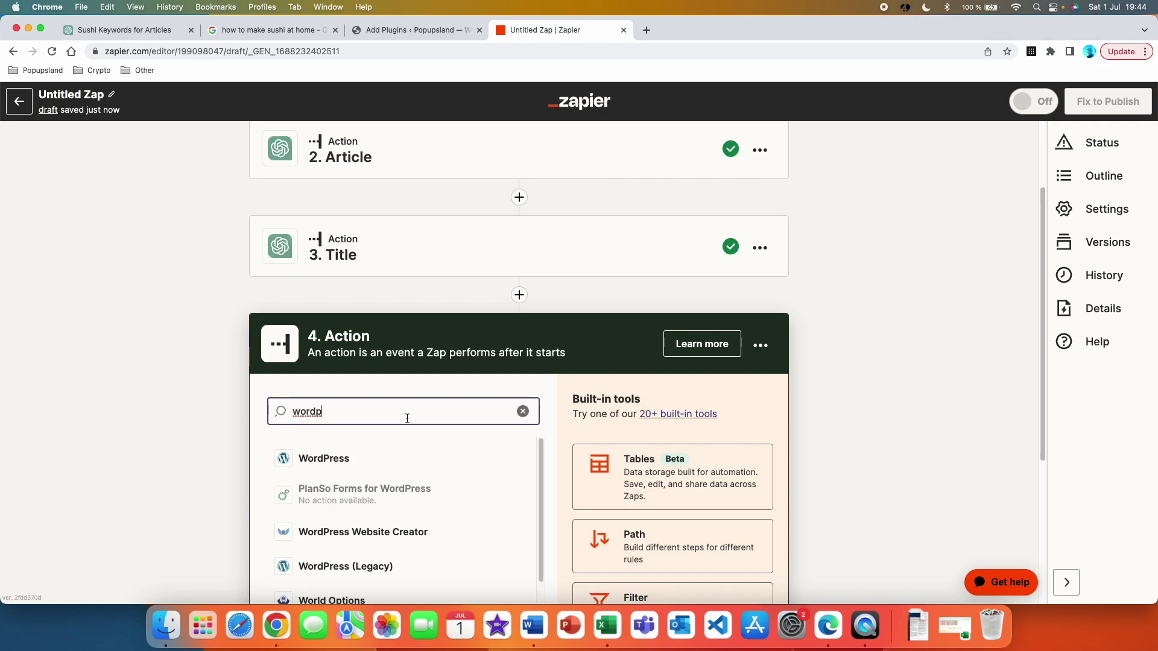
pyautogui.press('Return')
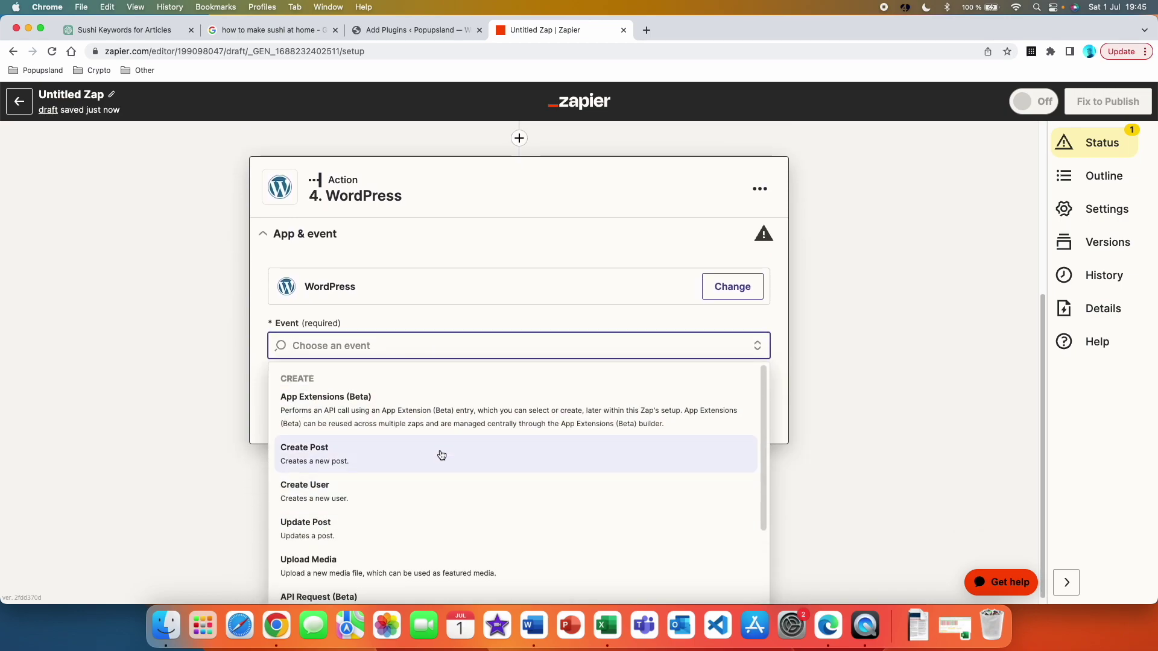
pyautogui.click(441, 455)
pyautogui.click(521, 439)
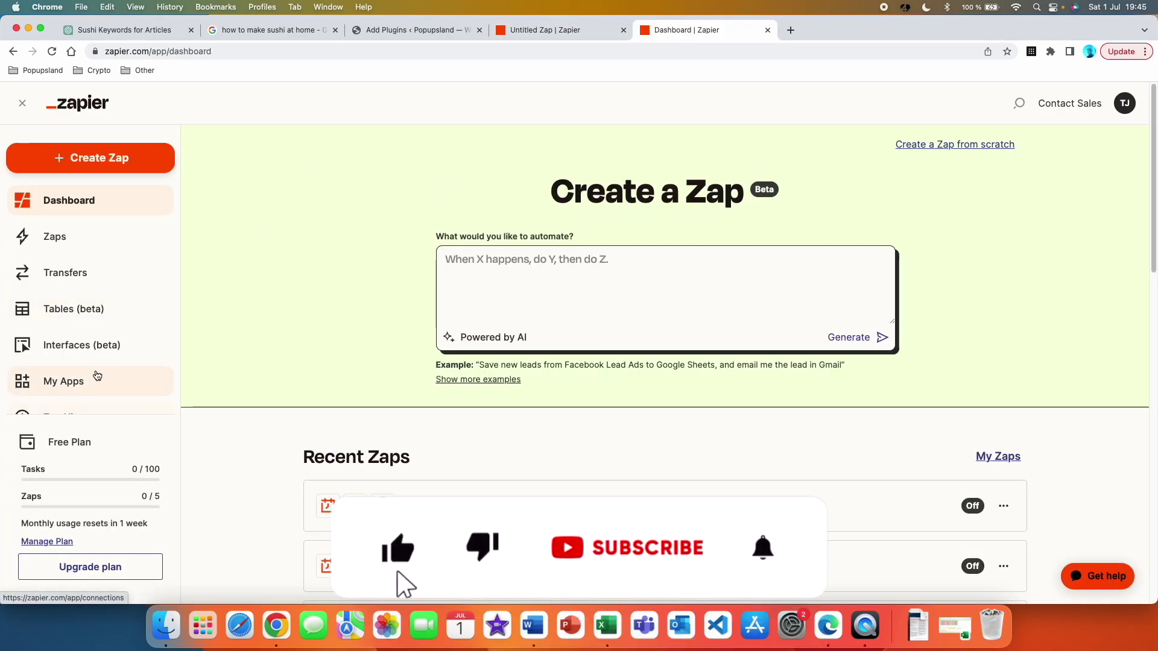
# Open the form for adding a new WordPress connection to Zapier's connected apps.
pyautogui.click(57, 382)
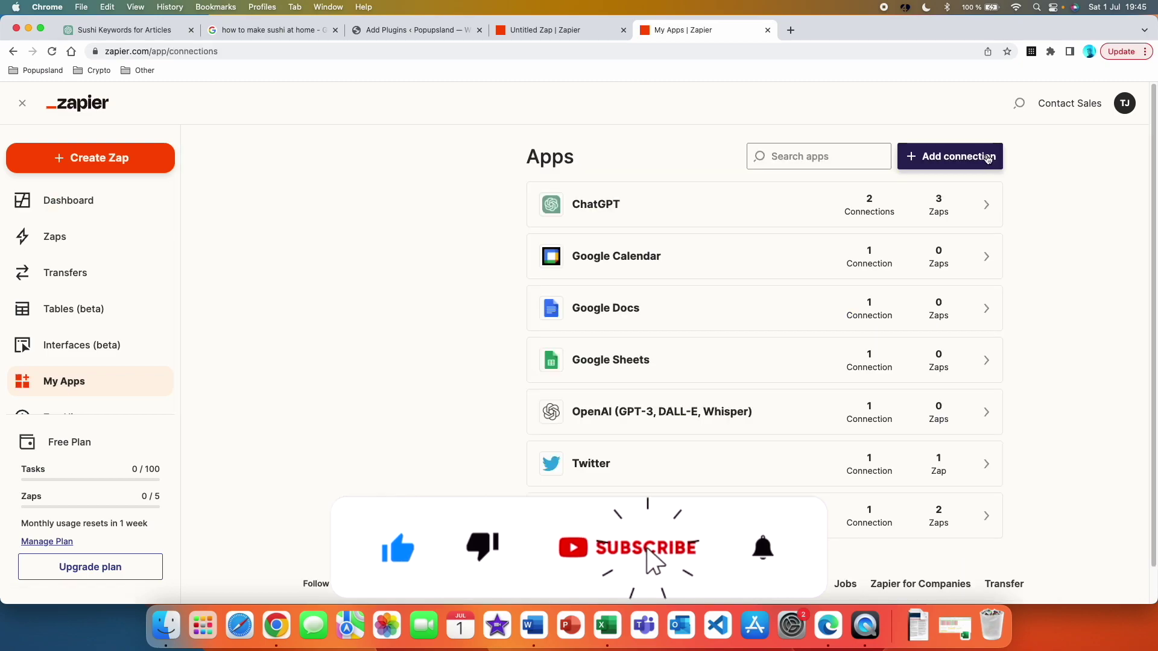
pyautogui.click(987, 158)
pyautogui.write('wordpr')
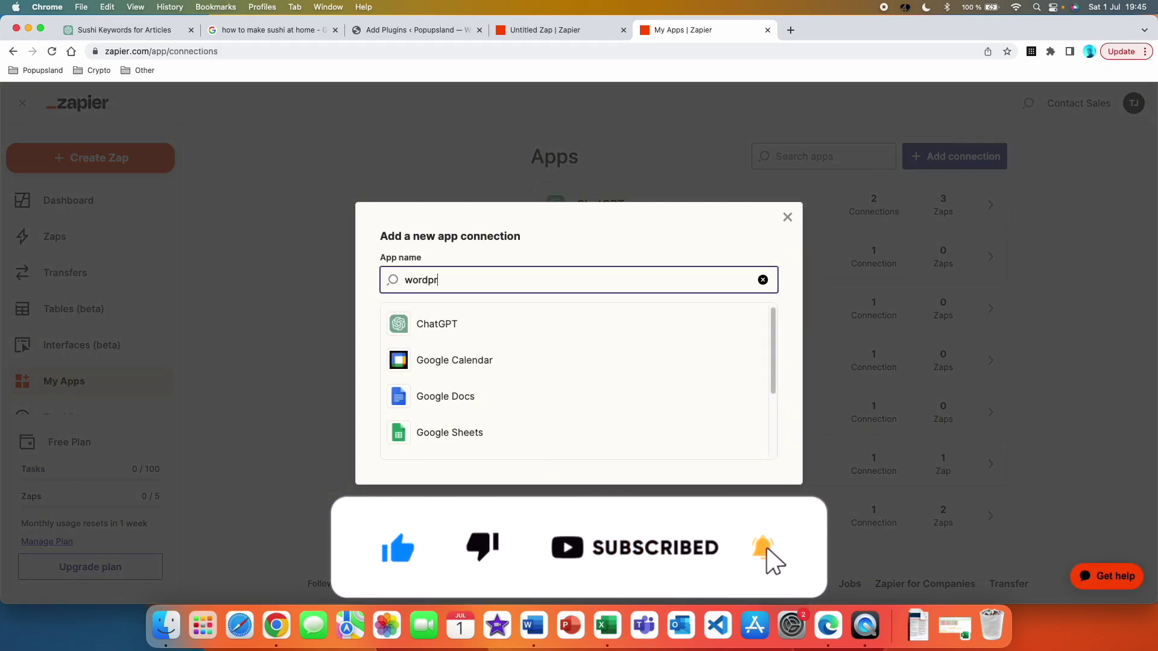
pyautogui.click(452, 345)
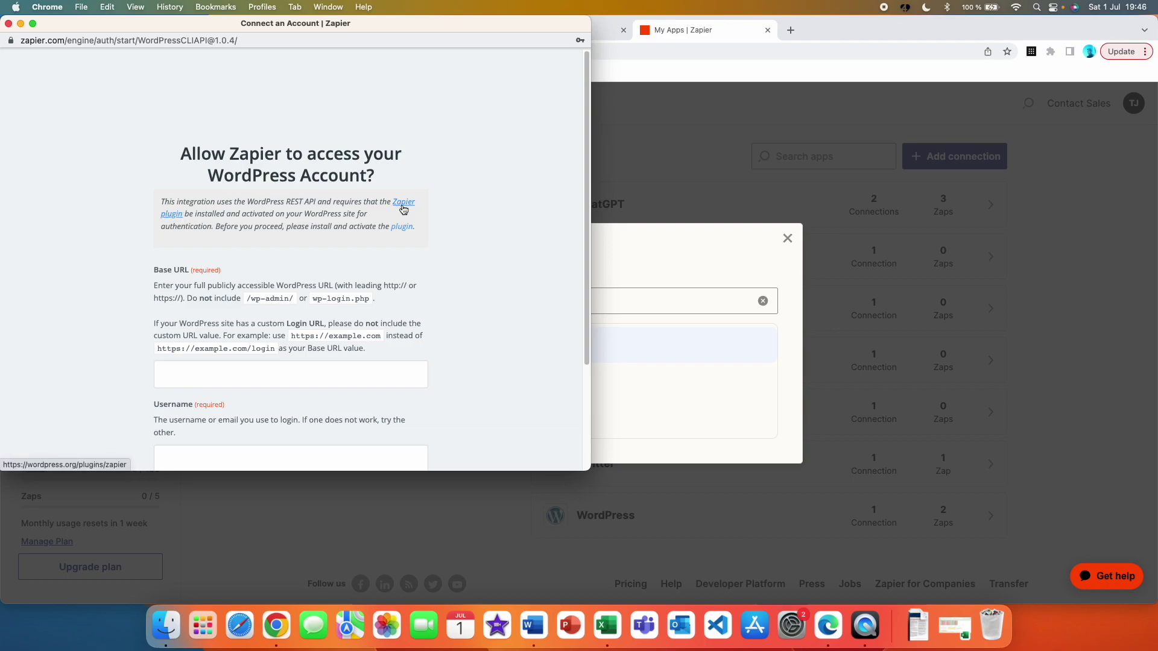
# View the Zapier for WordPress plugin page linked from the connection form, and switch to the WordPress site's Add Plugins page.
pyautogui.scroll(-1, 403, 209)
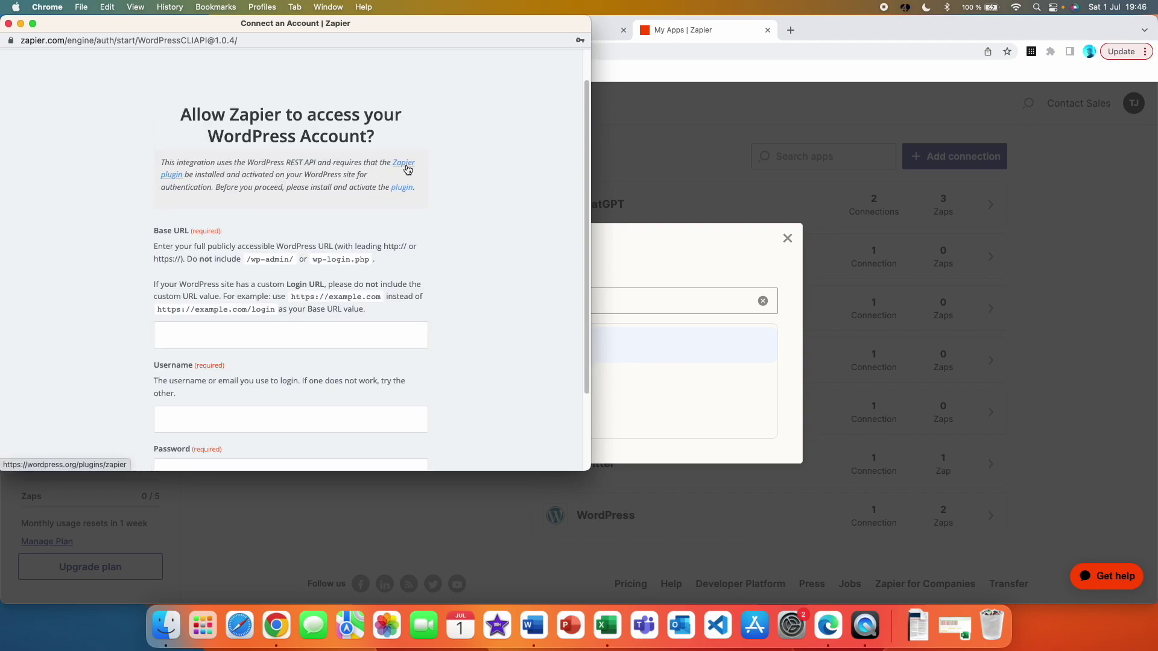
pyautogui.click(406, 169)
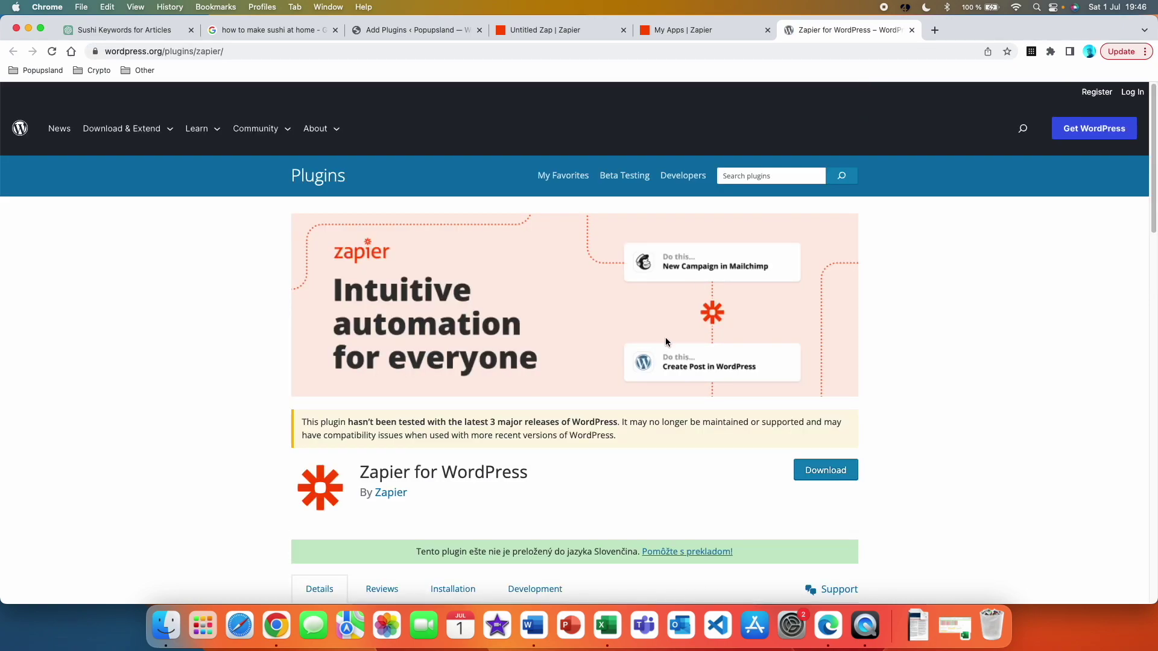
pyautogui.scroll(-1, 495, 458)
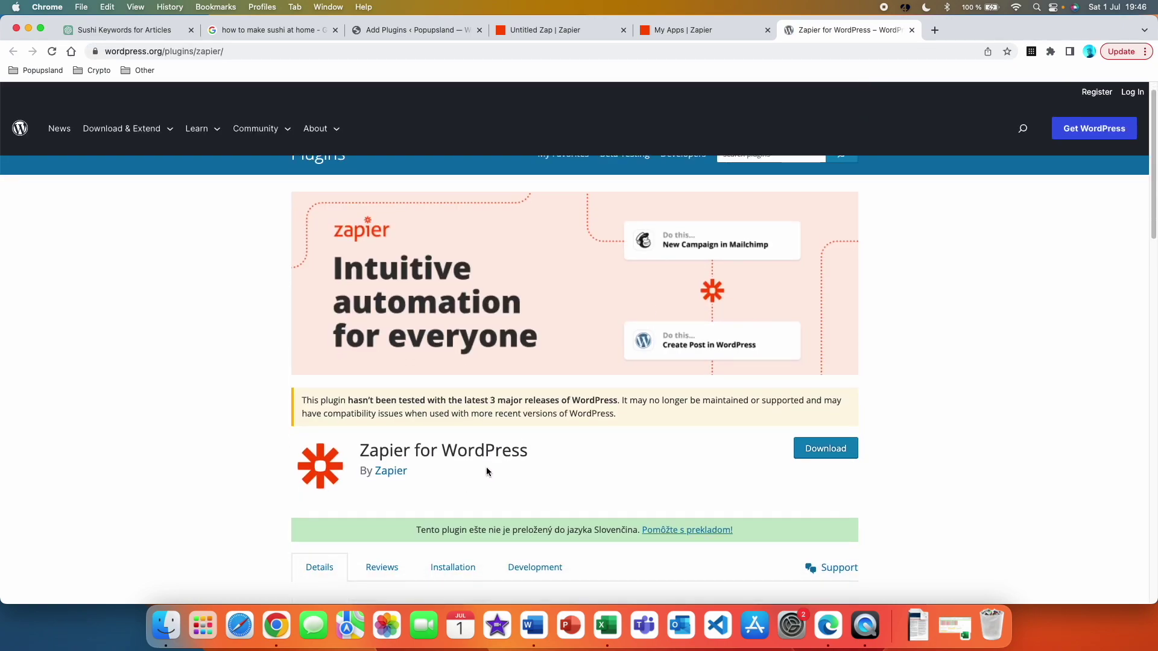
pyautogui.click(373, 30)
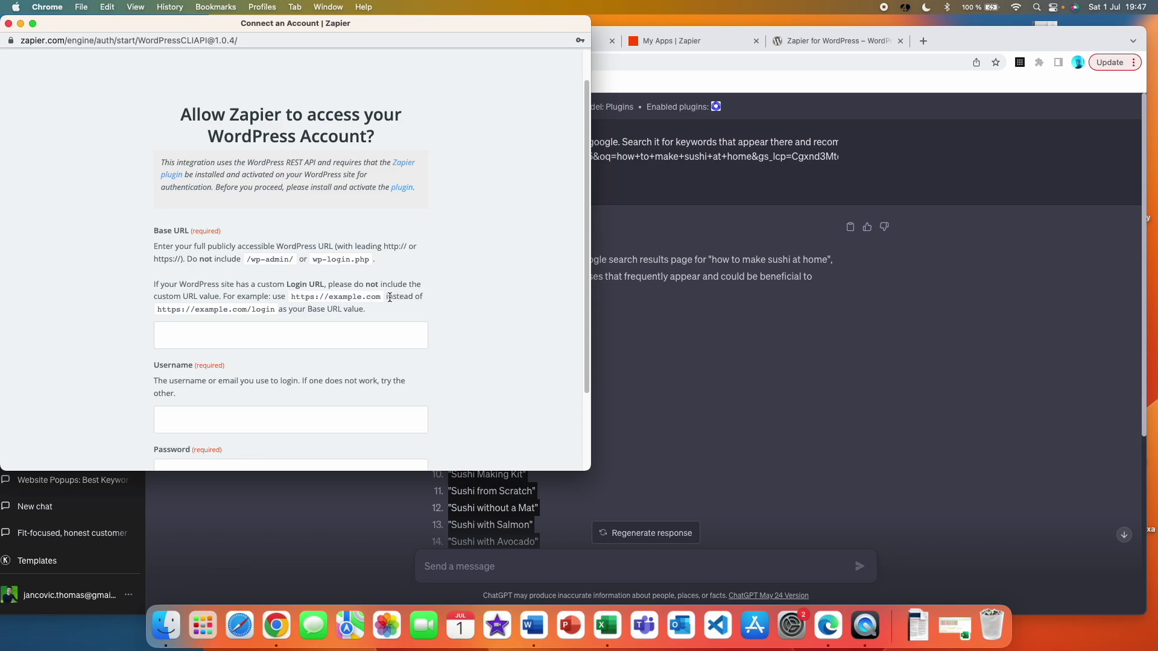
# Examine the base URL format and the login fields required by the WordPress connection form.
pyautogui.moveTo(381, 296); pyautogui.dragTo(296, 300)
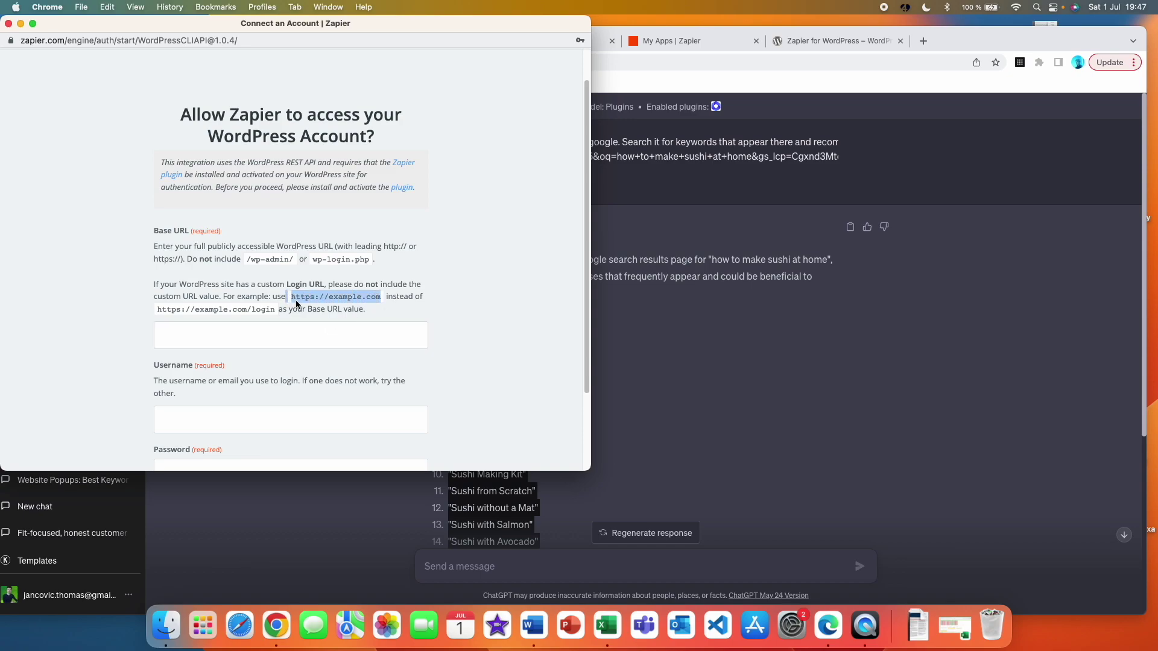
pyautogui.click(173, 313)
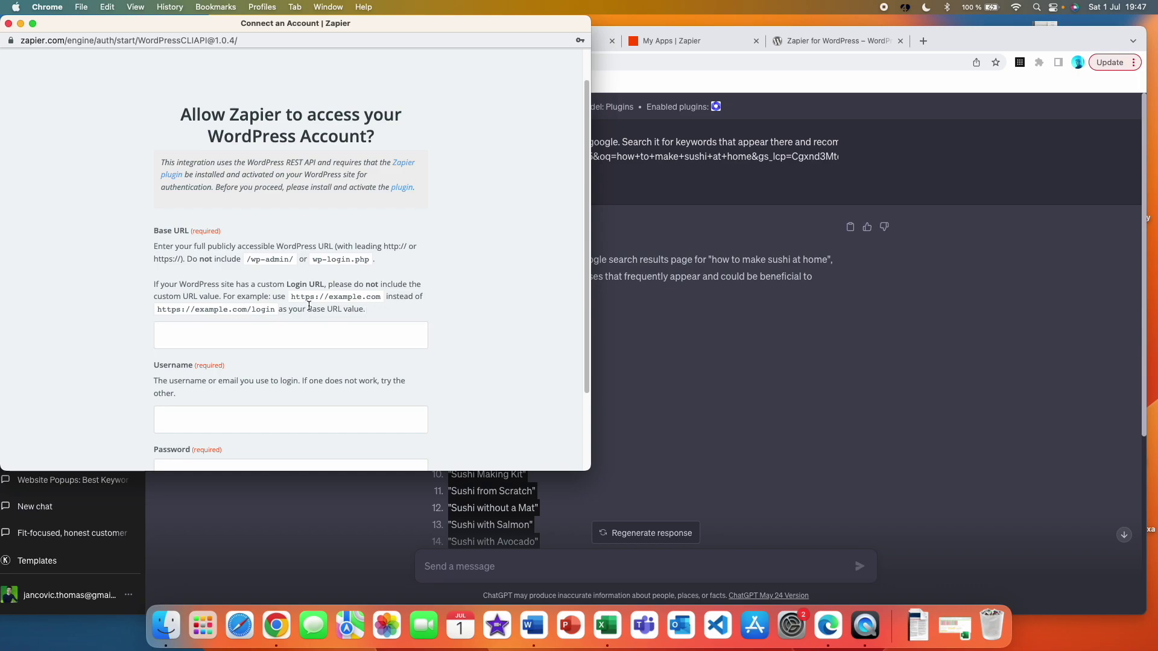
pyautogui.scroll(-3, 199, 306)
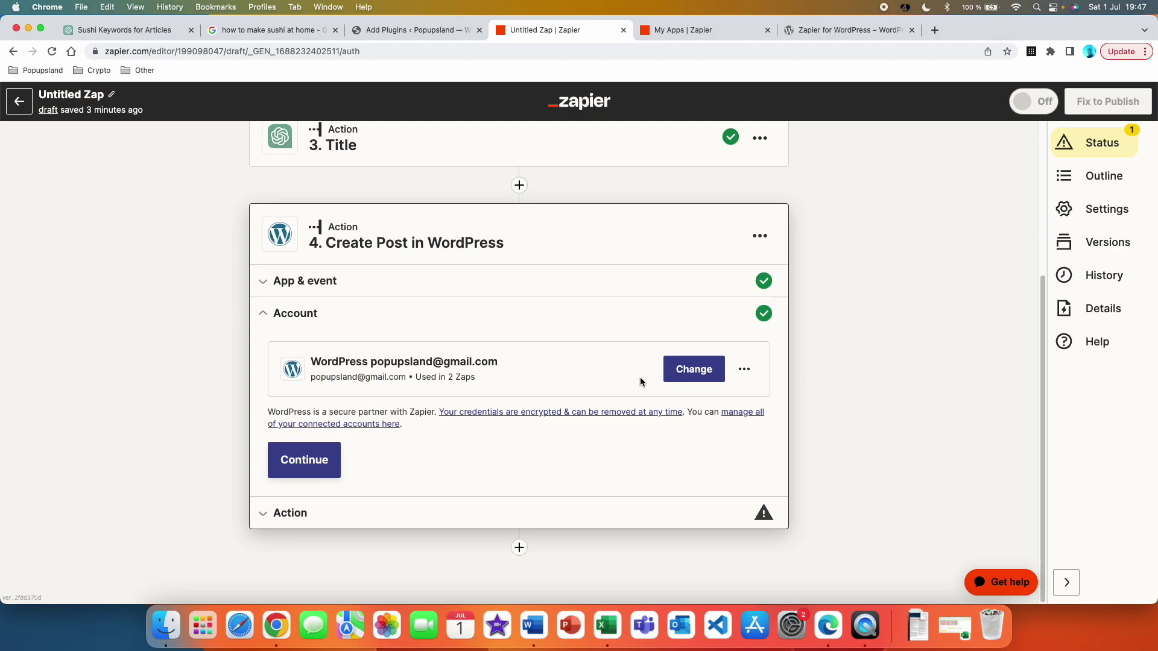
# Keep the connected WordPress account for the Create Post action and set the post type to Posts.
pyautogui.click(287, 462)
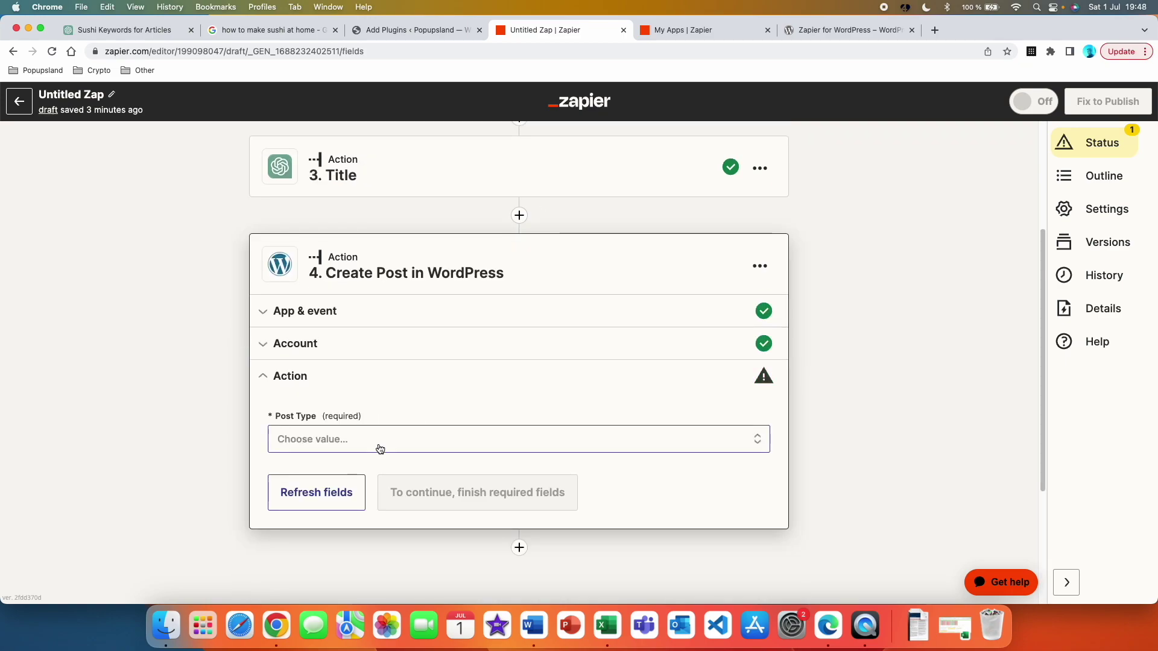
pyautogui.click(378, 443)
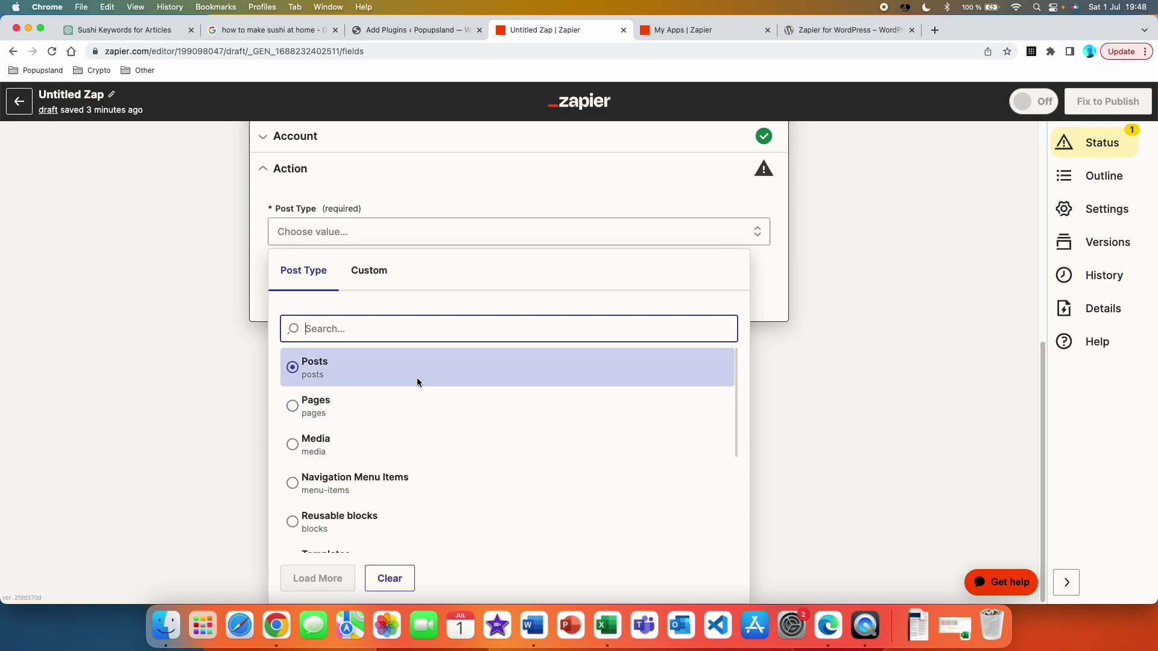
pyautogui.click(417, 382)
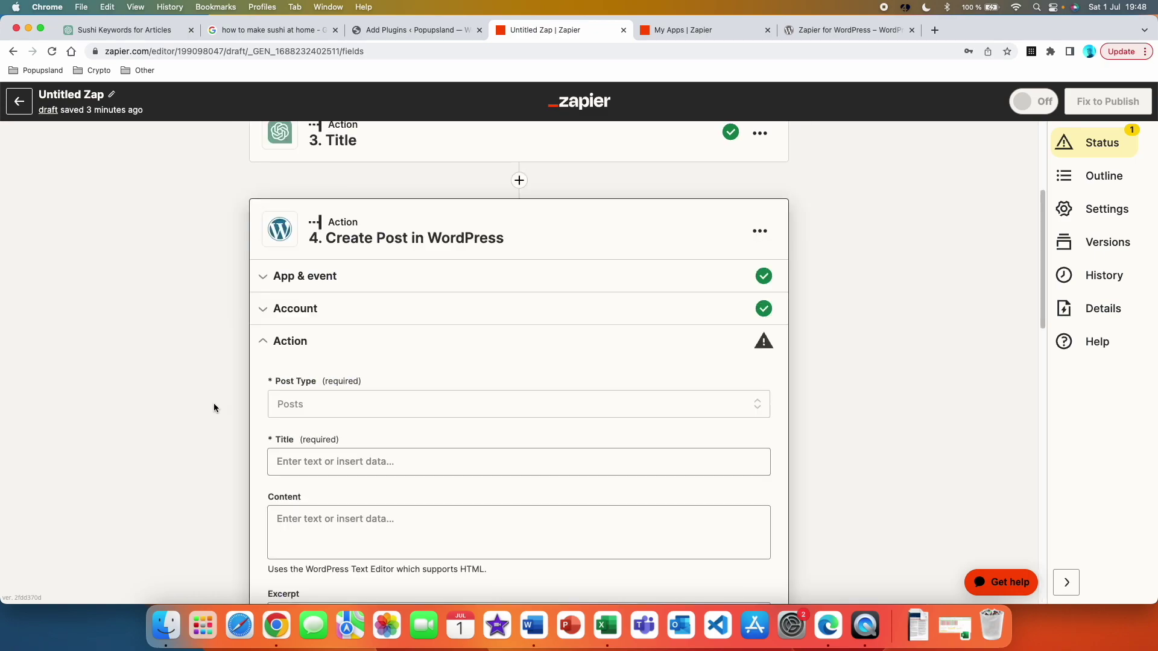
pyautogui.scroll(-3, 197, 428)
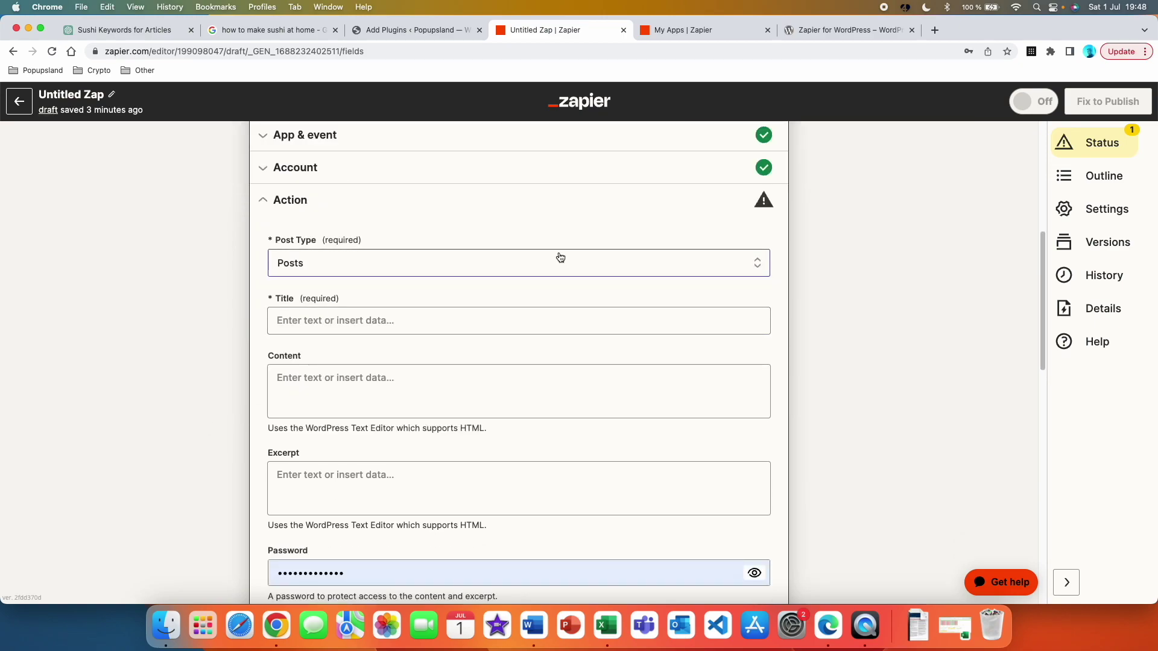
pyautogui.click(334, 271)
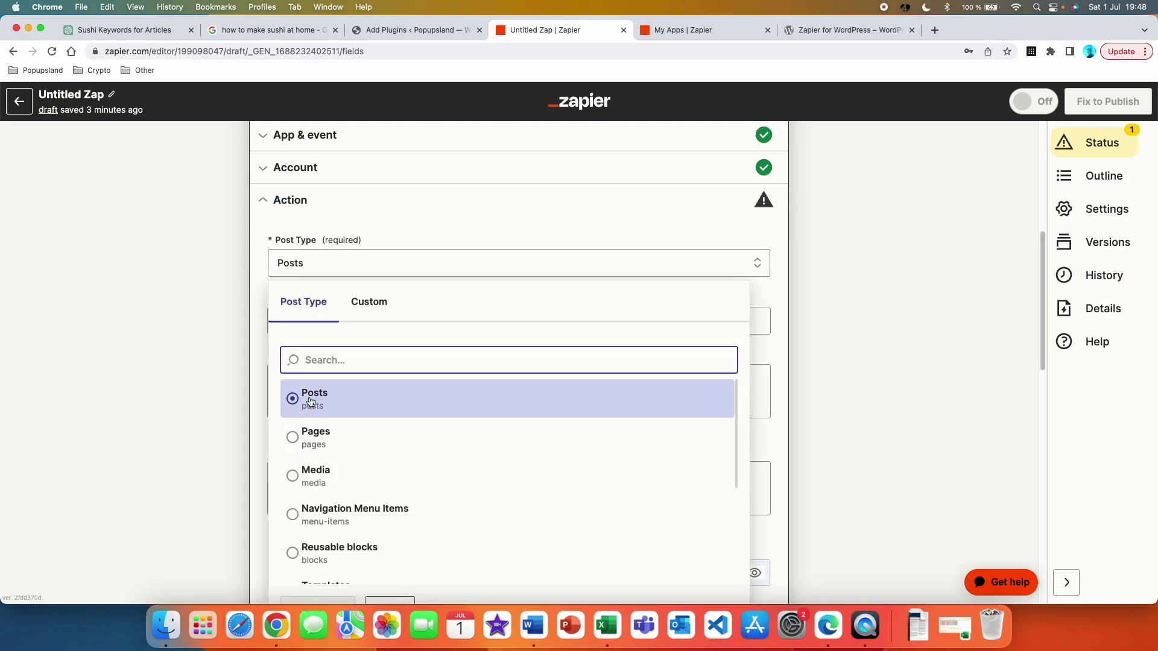
pyautogui.click(212, 284)
pyautogui.scroll(4, 352, 429)
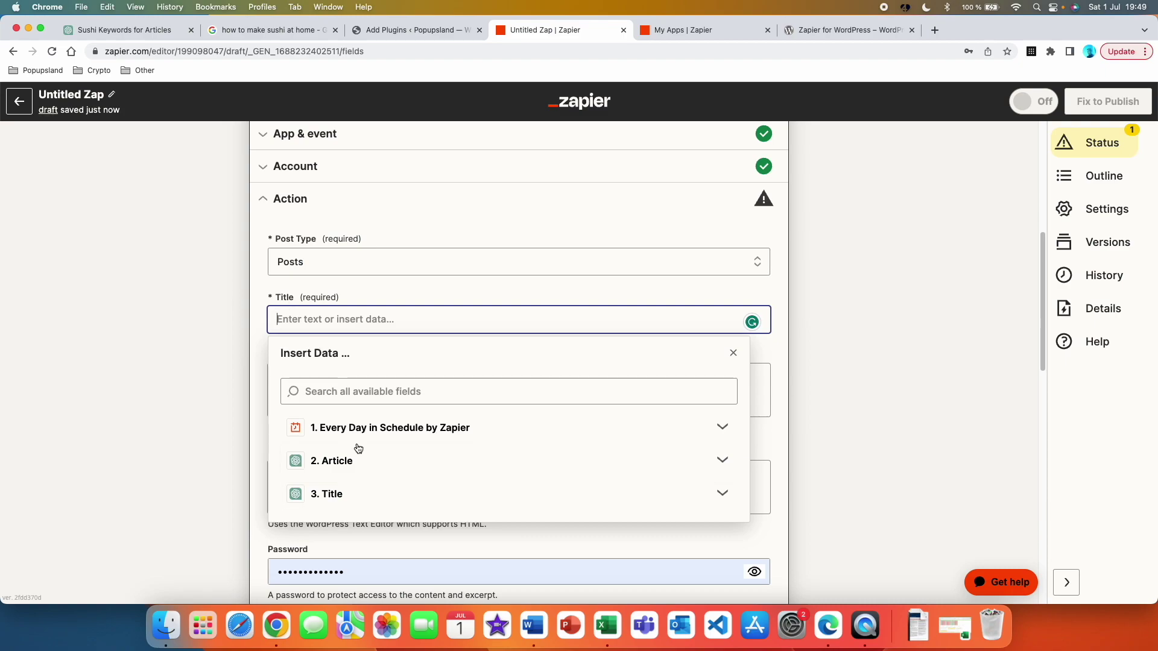
# Map the WordPress post's title to the Assistant Response Message from the Title step.
pyautogui.click(386, 494)
pyautogui.scroll(-8, 517, 532)
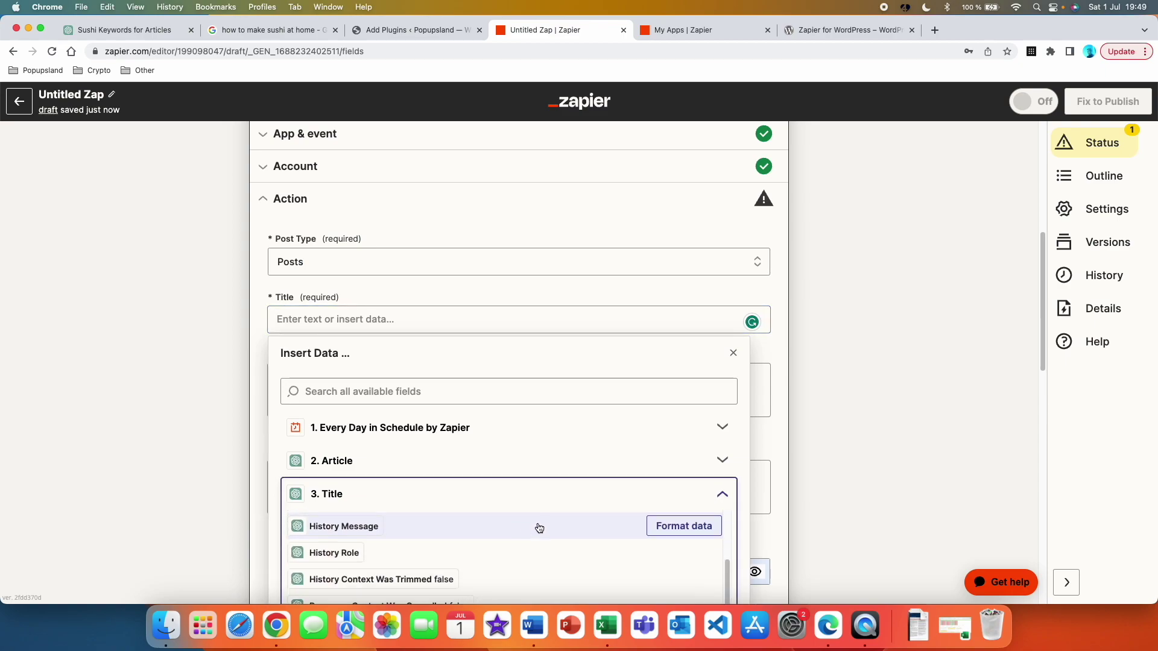
pyautogui.scroll(-5, 589, 469)
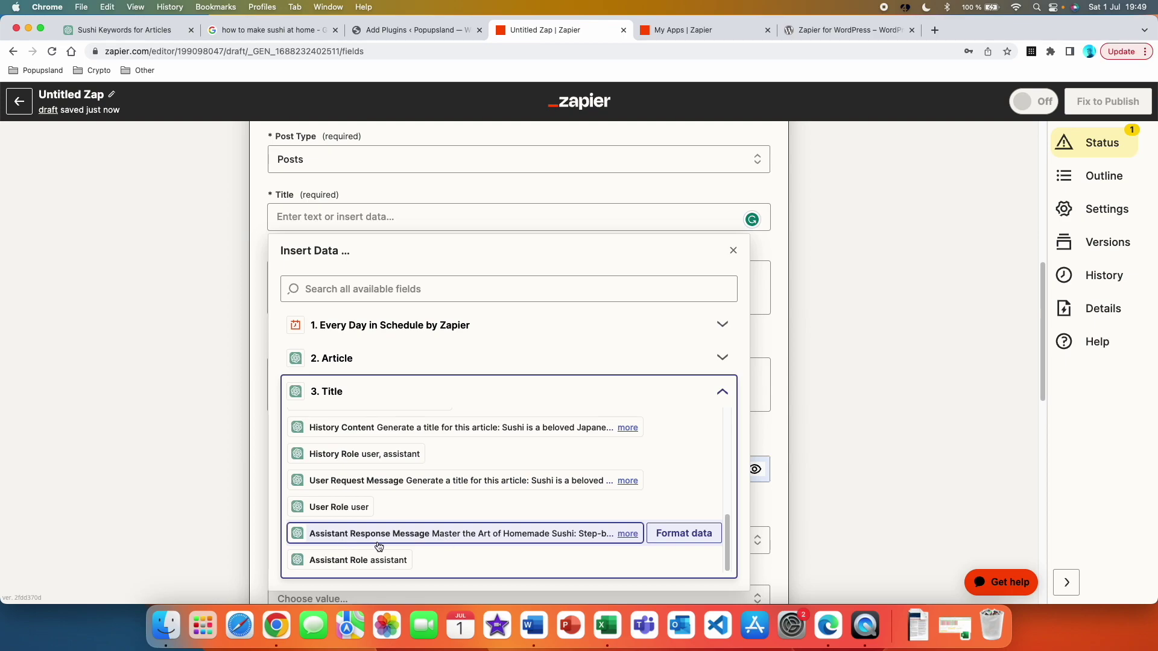
pyautogui.click(448, 545)
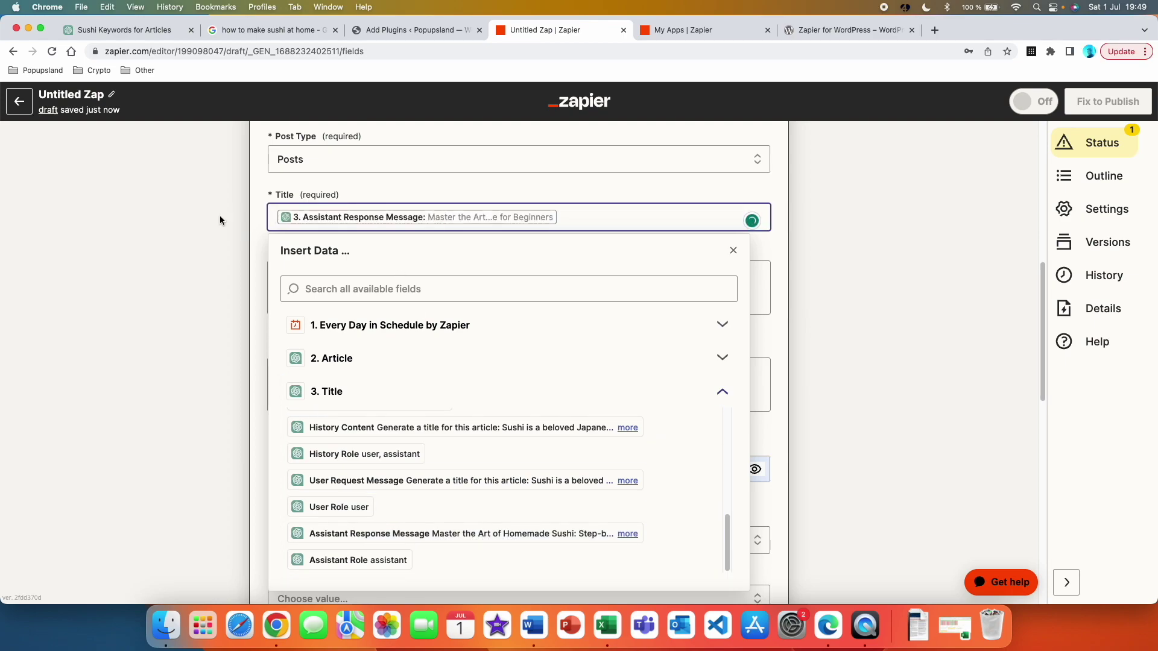
pyautogui.click(362, 219)
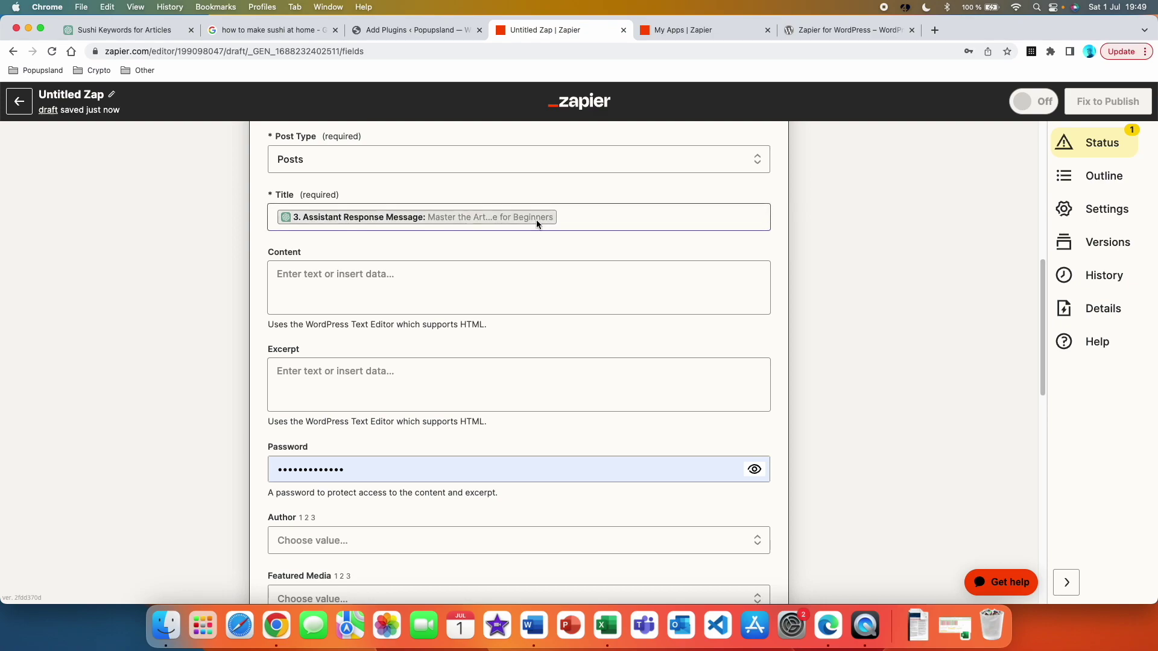
# Map the WordPress post's content to the Assistant Response Message from the Article step.
pyautogui.click(338, 300)
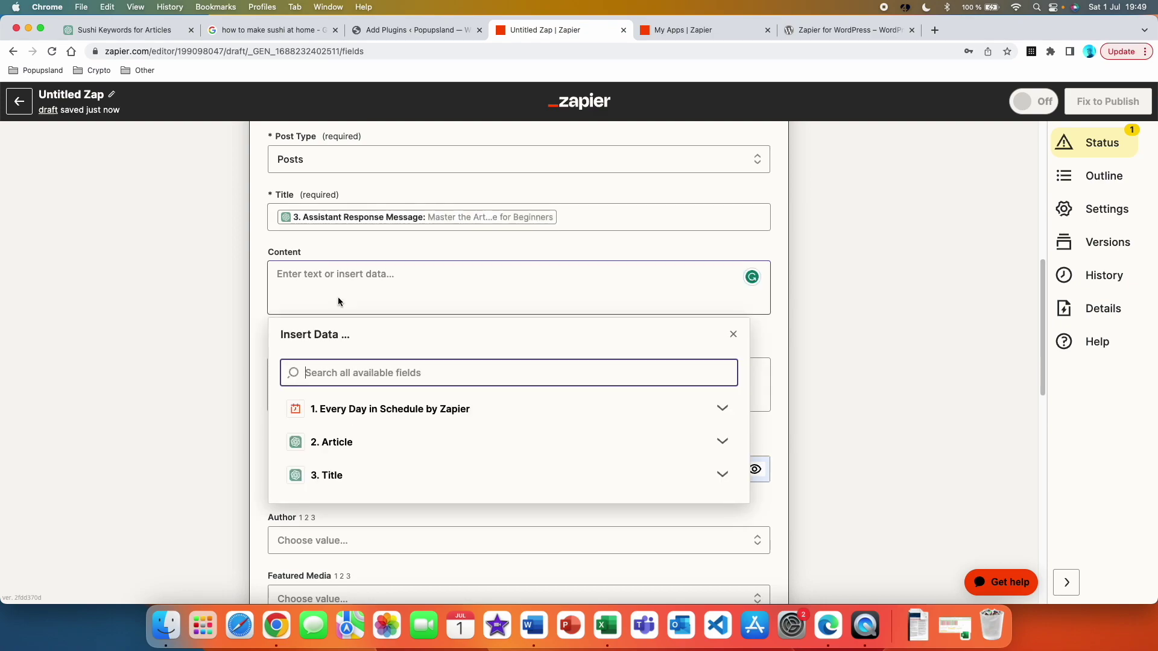
pyautogui.click(504, 443)
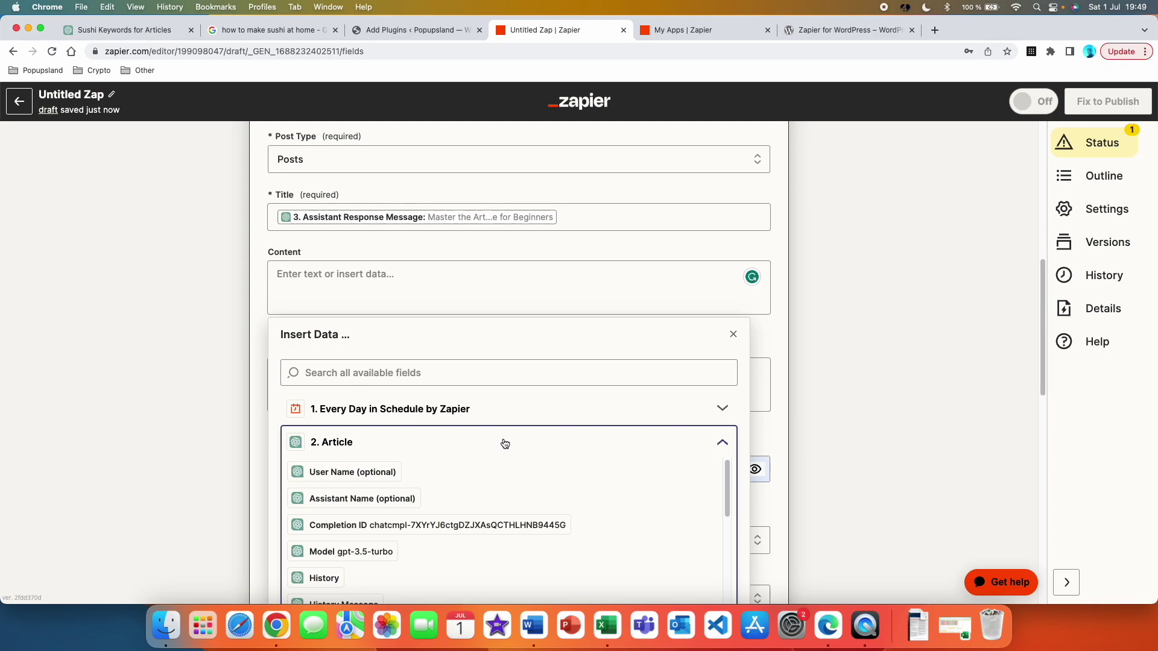
pyautogui.scroll(-10, 525, 425)
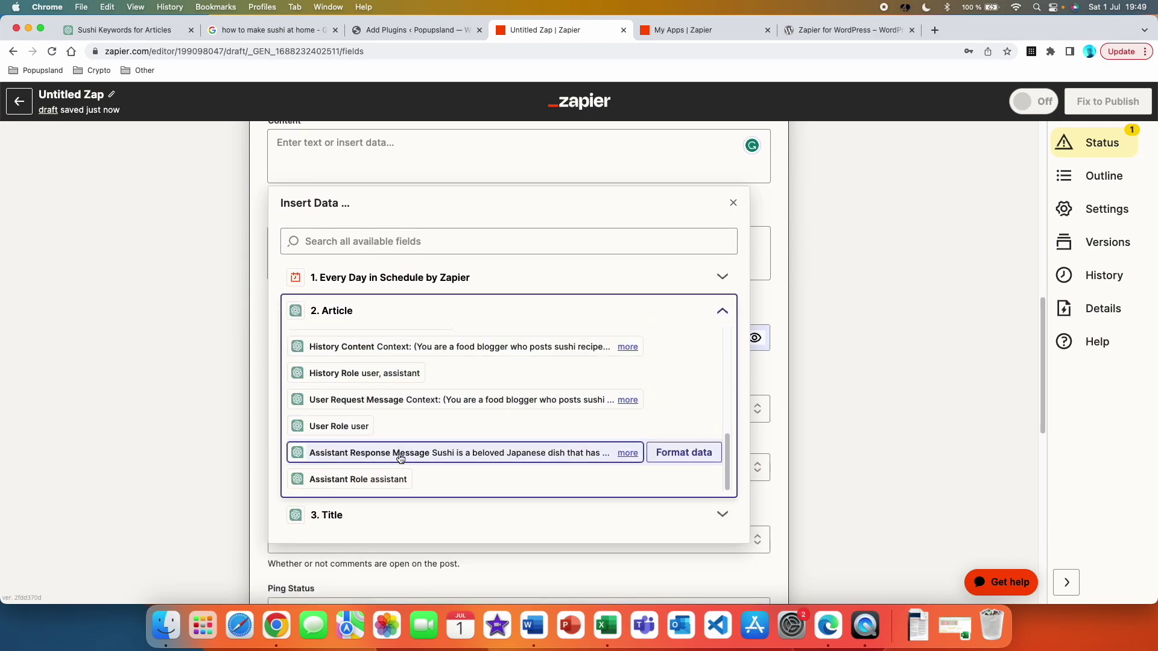
pyautogui.click(448, 457)
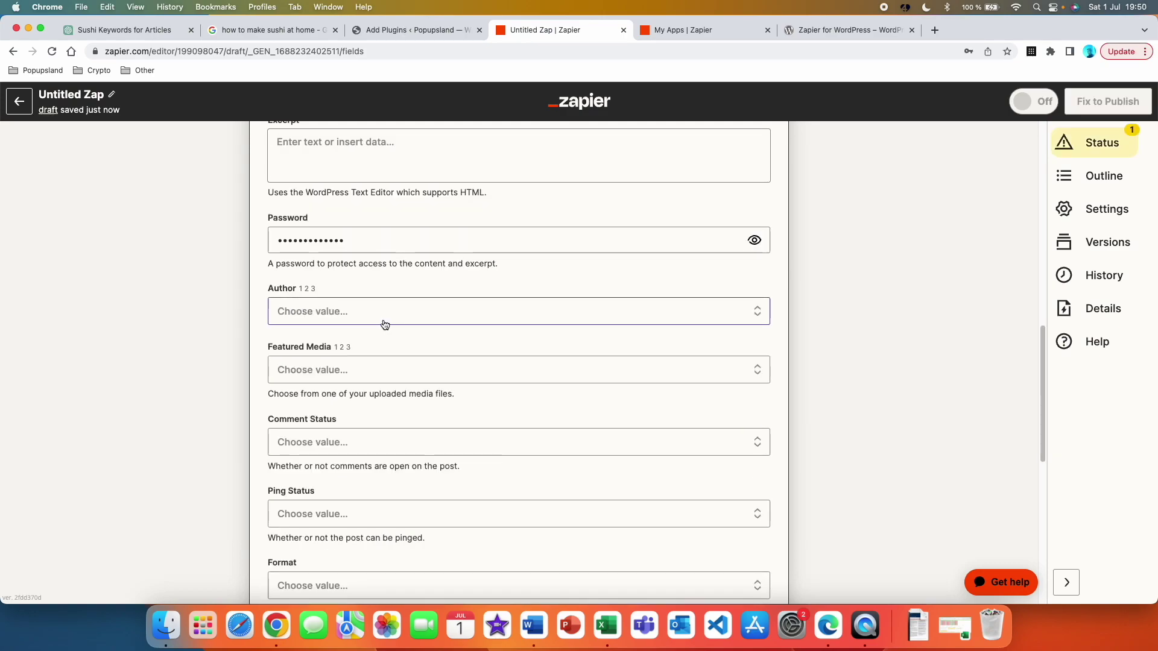
# Set the WordPress post's author to Popupsland and its category to Article.
pyautogui.click(384, 323)
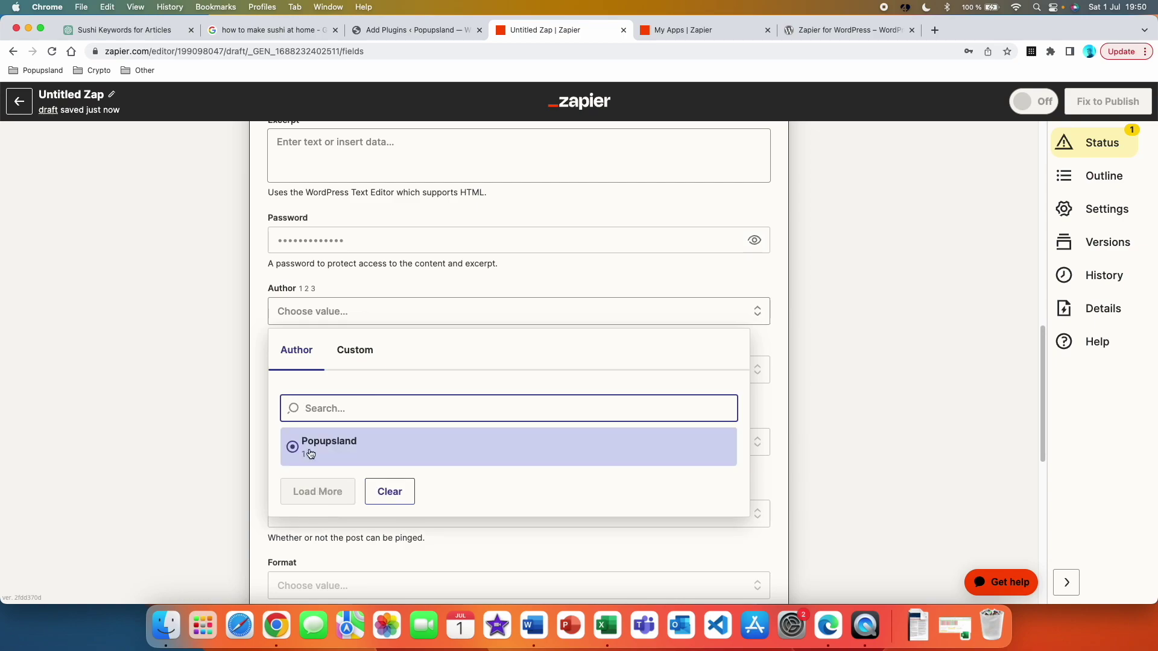
pyautogui.click(310, 449)
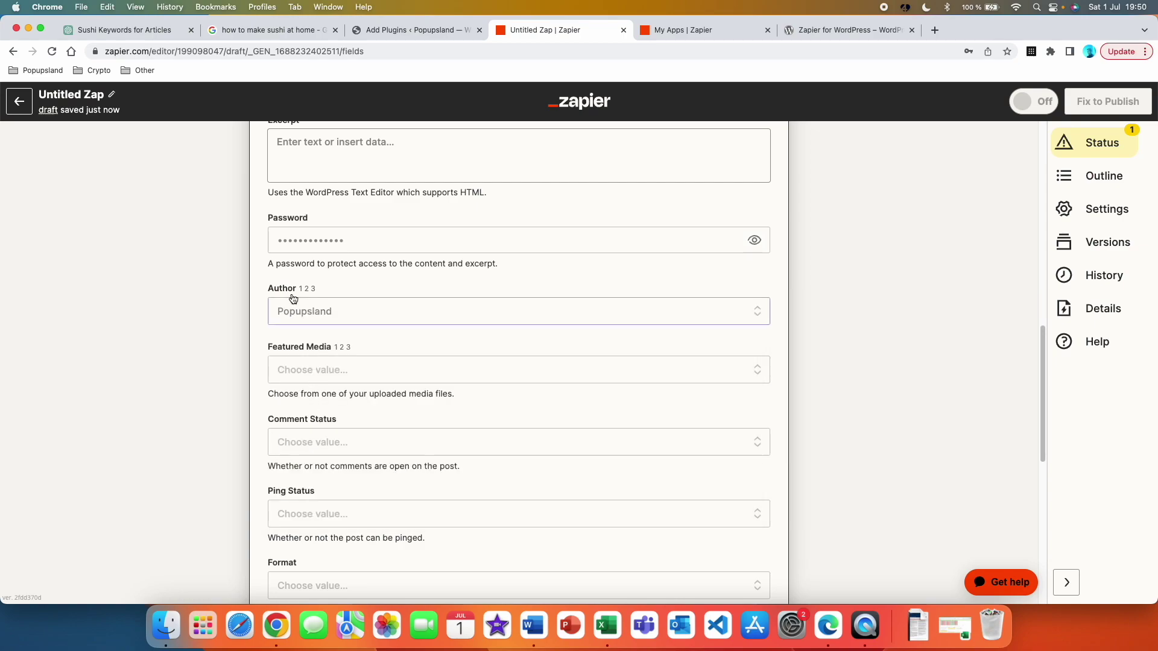
pyautogui.scroll(-2, 325, 296)
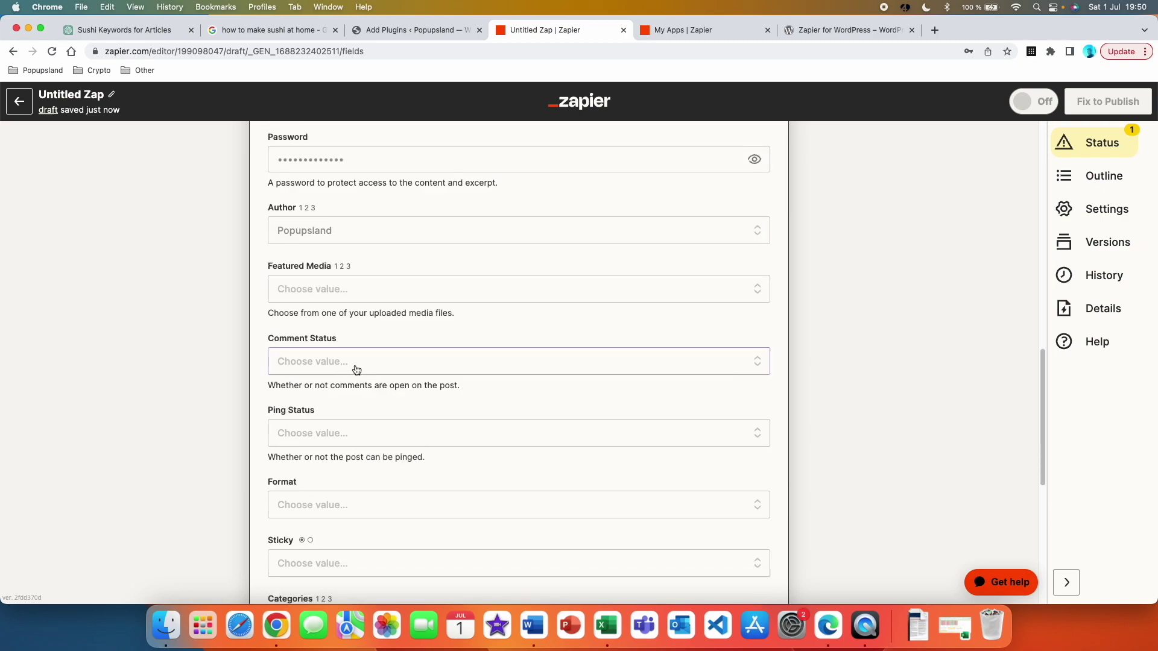
pyautogui.scroll(-3, 336, 442)
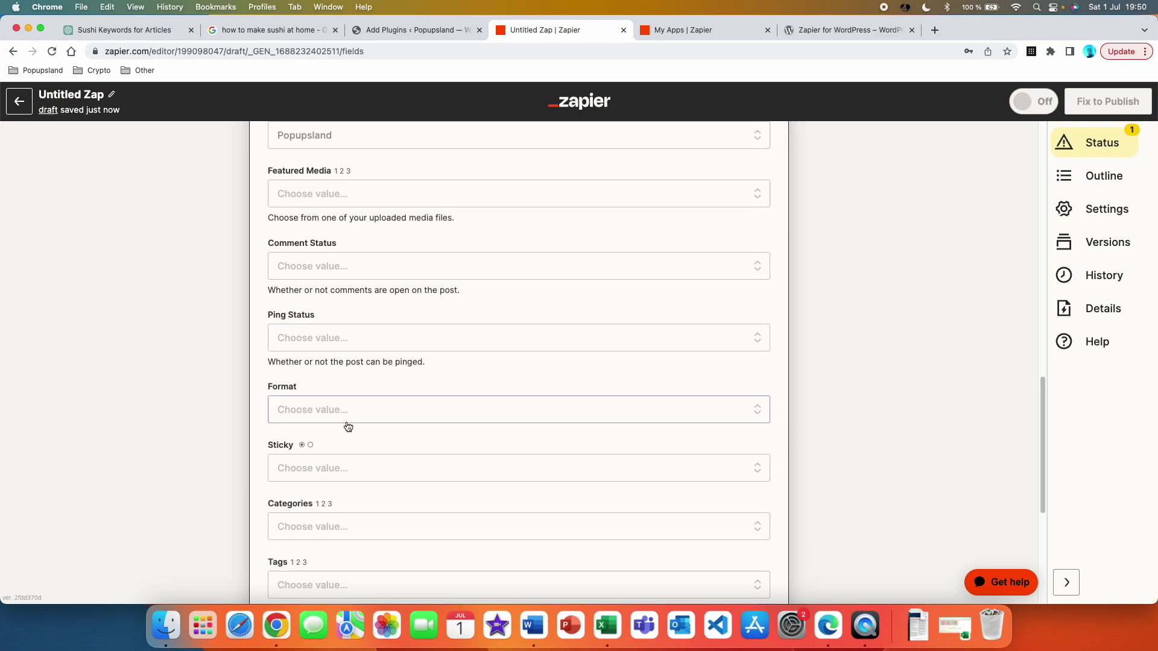
pyautogui.scroll(-6, 323, 438)
pyautogui.click(313, 319)
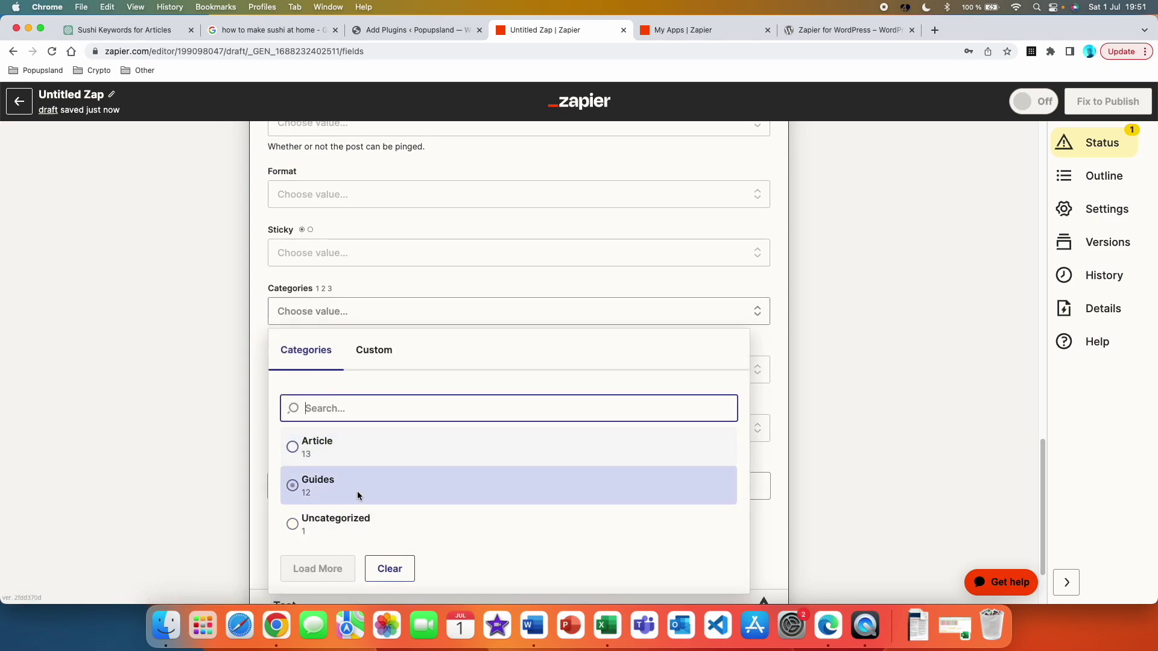
pyautogui.click(361, 522)
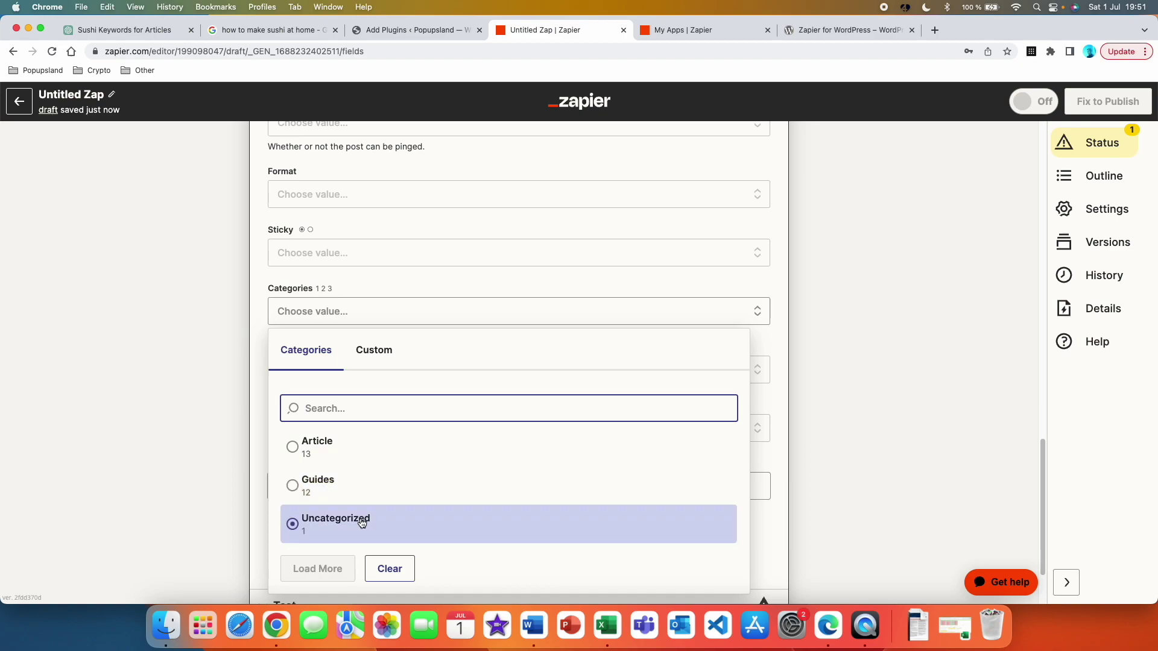
pyautogui.click(358, 451)
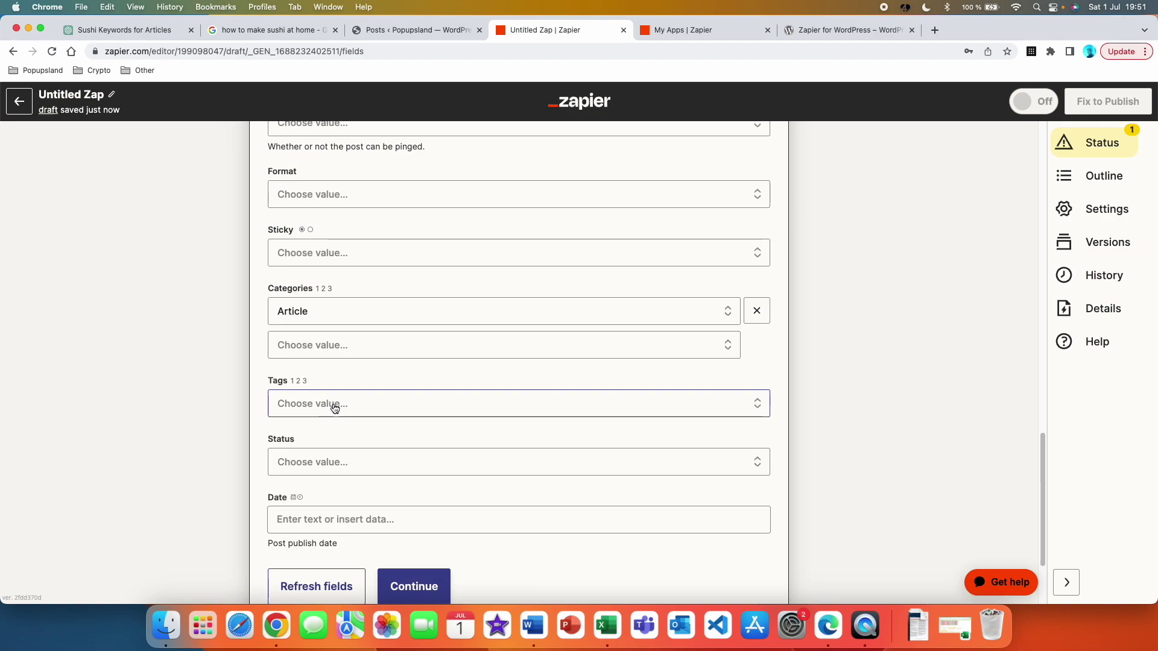
pyautogui.scroll(15, 335, 408)
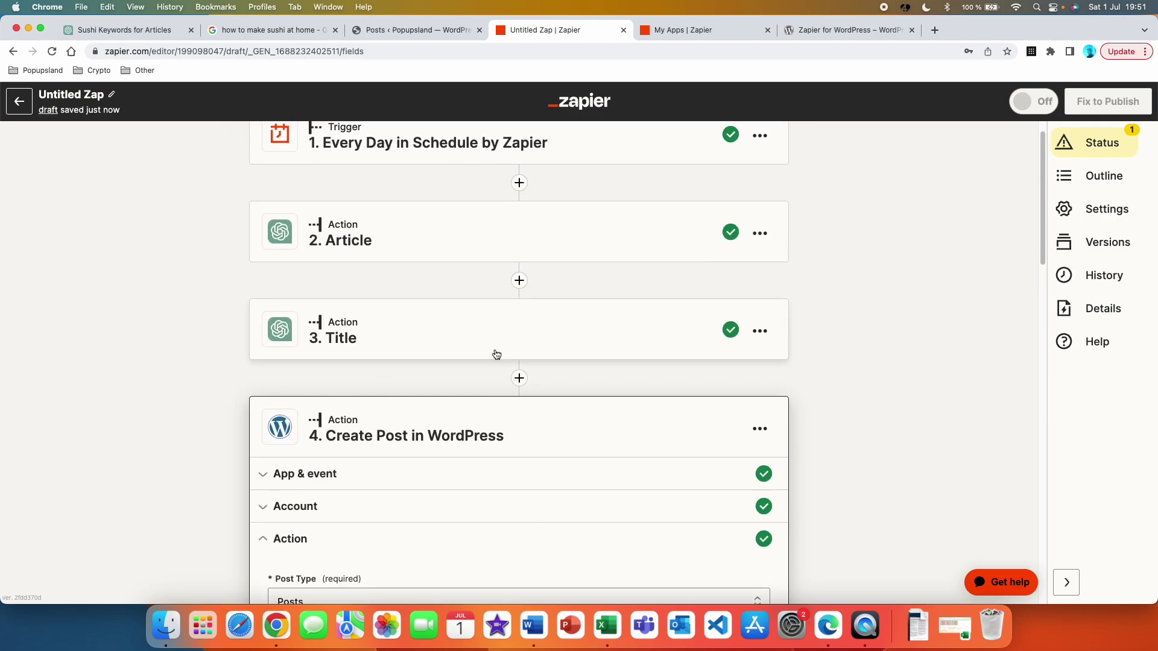
pyautogui.click(519, 379)
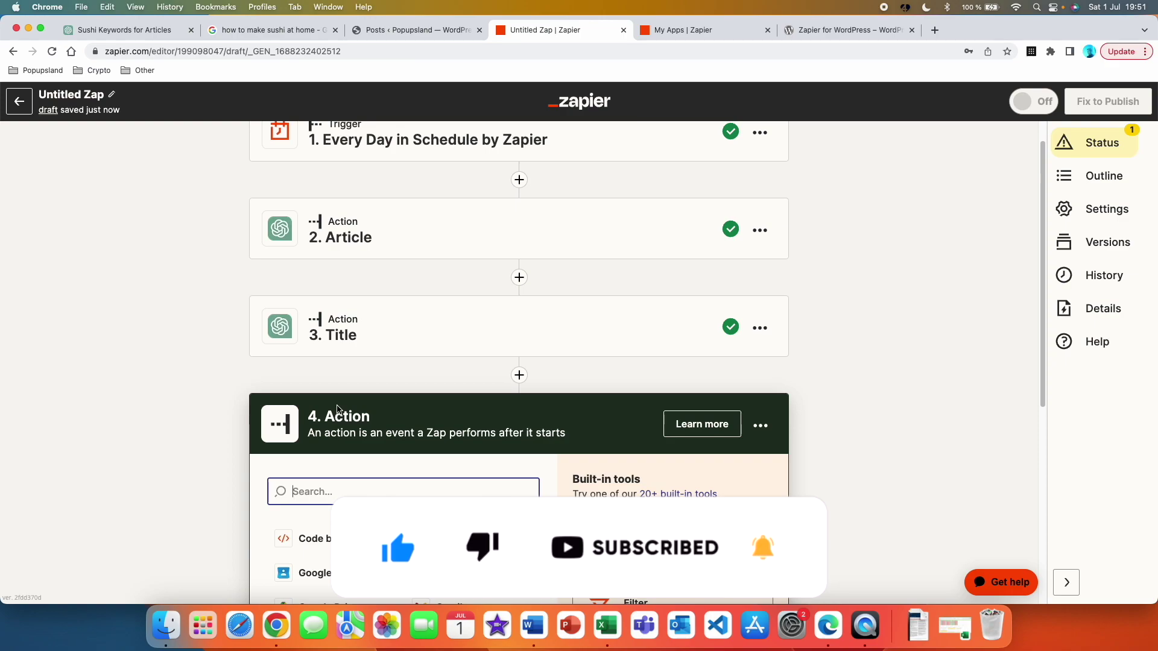
pyautogui.click(760, 425)
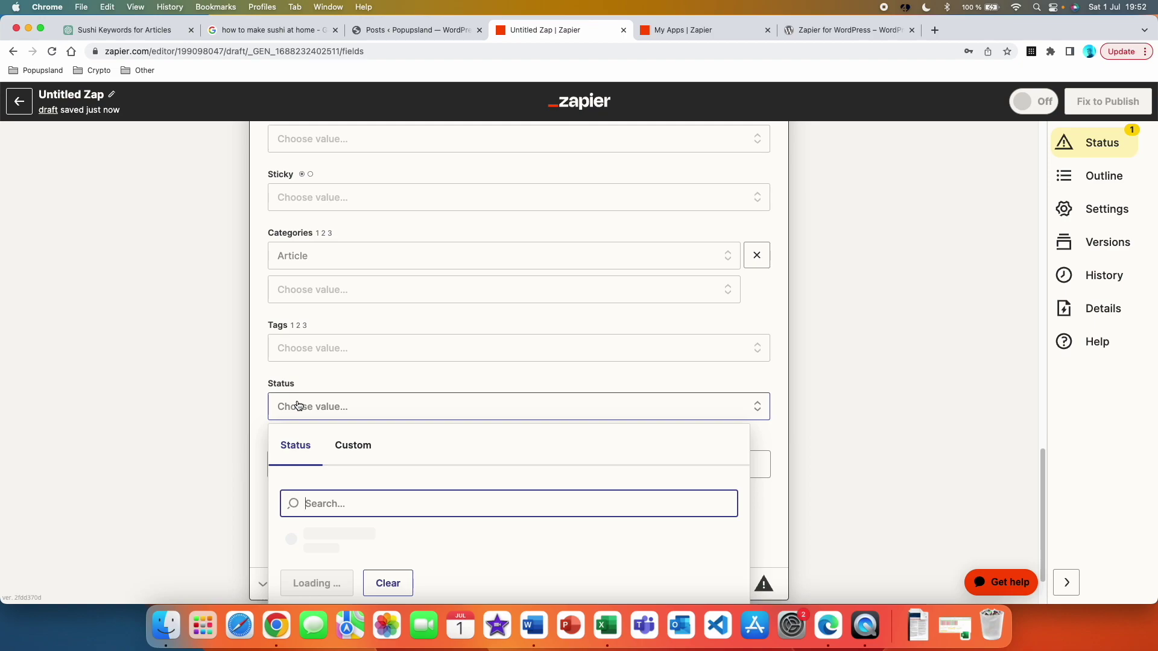
pyautogui.scroll(-3, 239, 421)
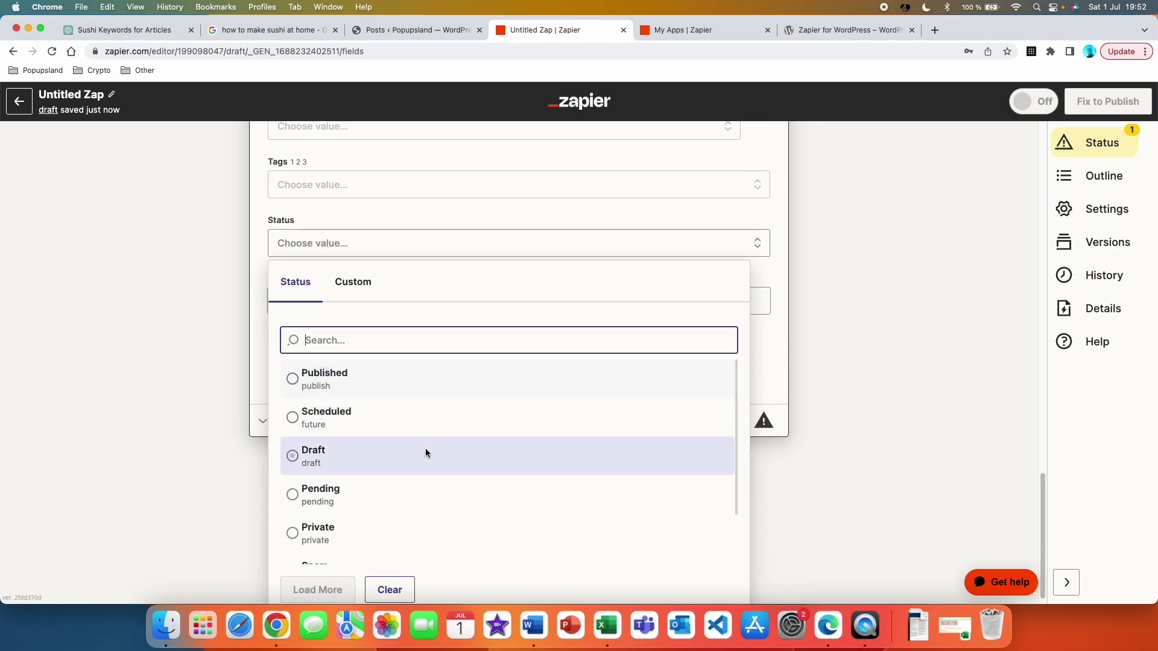
pyautogui.click(415, 523)
pyautogui.scroll(-1, 416, 524)
pyautogui.click(414, 523)
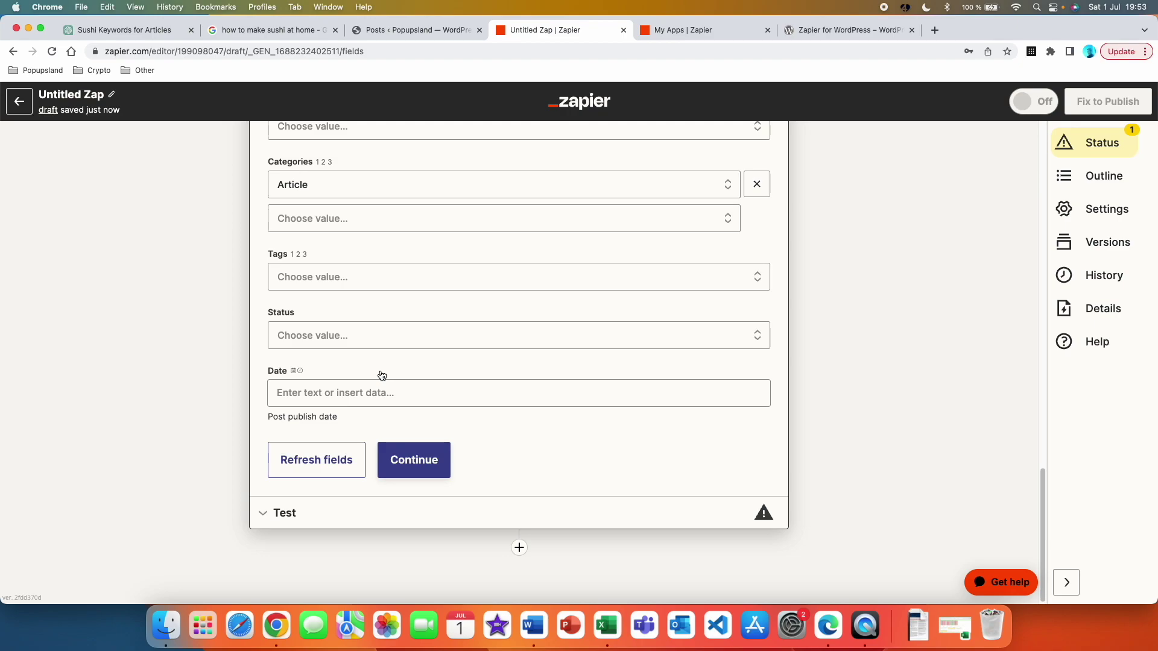
# Set the post's status to Draft and continue to the test of the Create Post action.
pyautogui.click(360, 347)
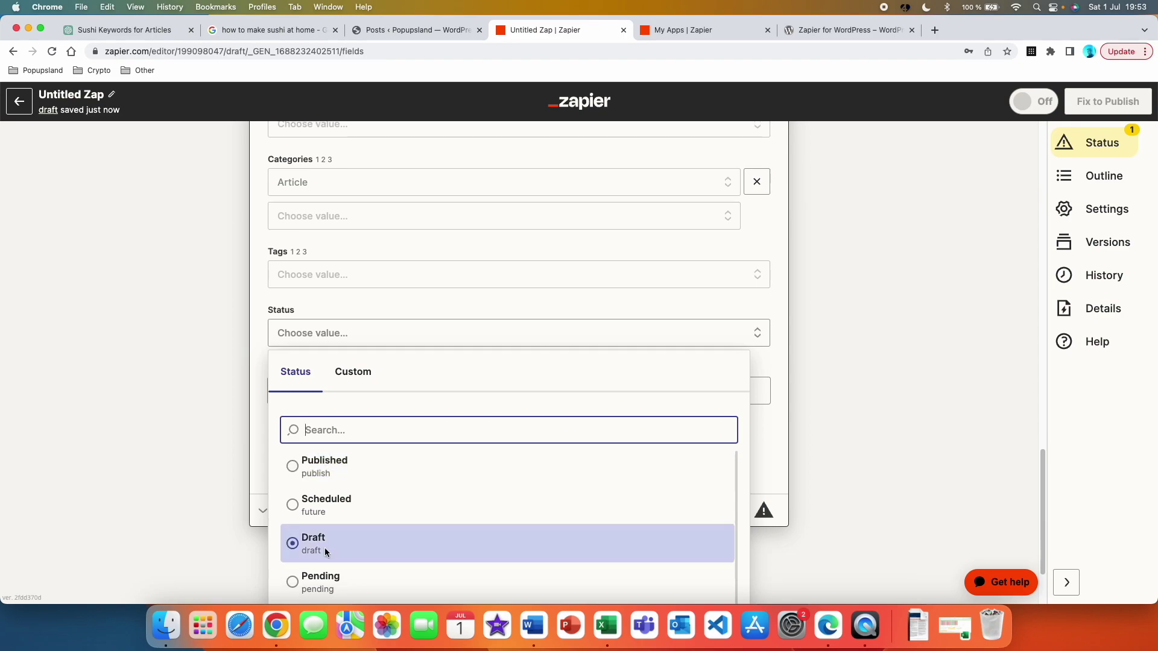
pyautogui.click(316, 550)
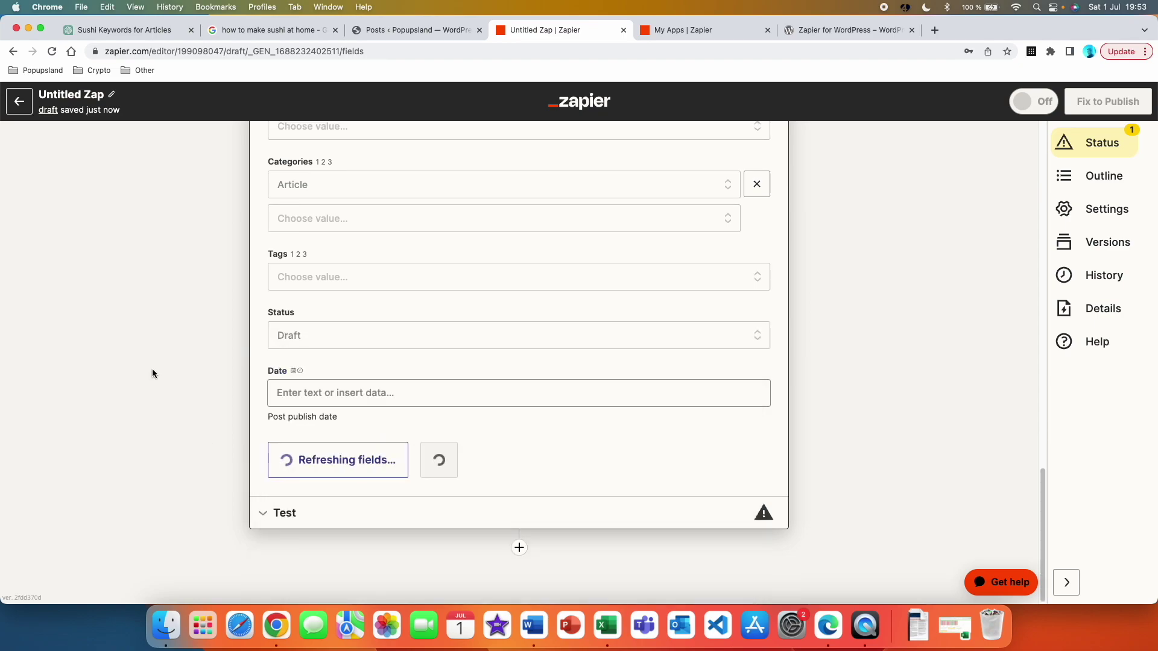
pyautogui.click(413, 461)
pyautogui.scroll(-15, 778, 337)
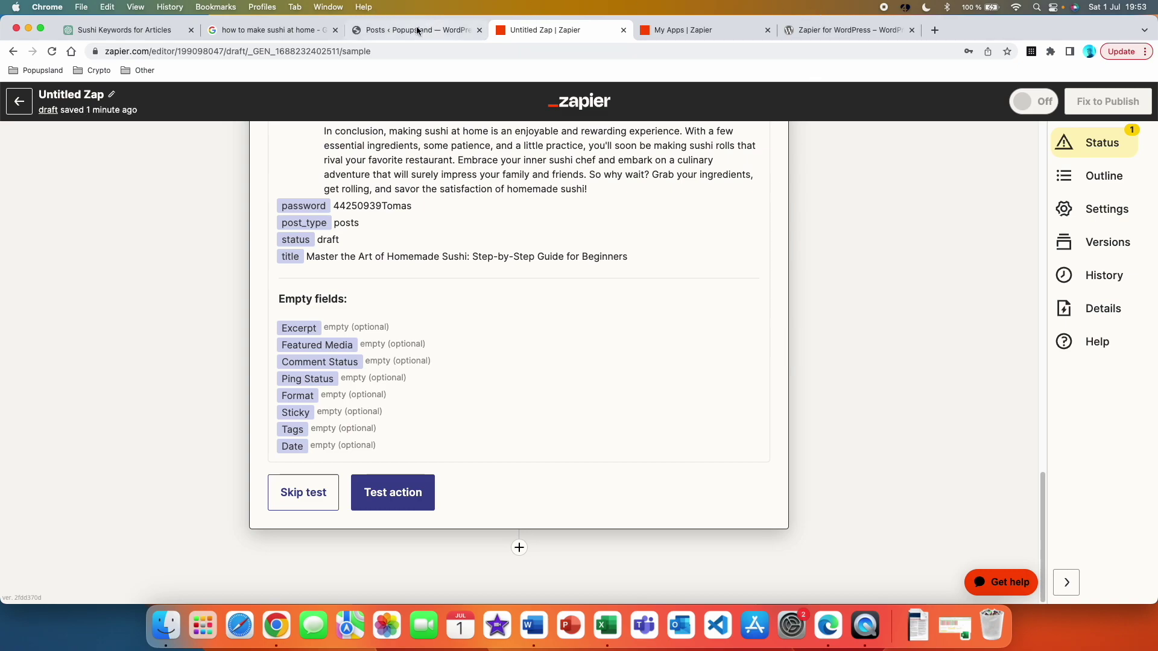
# Switch to the WordPress site's posts list and examine which posts it already contains.
pyautogui.click(386, 34)
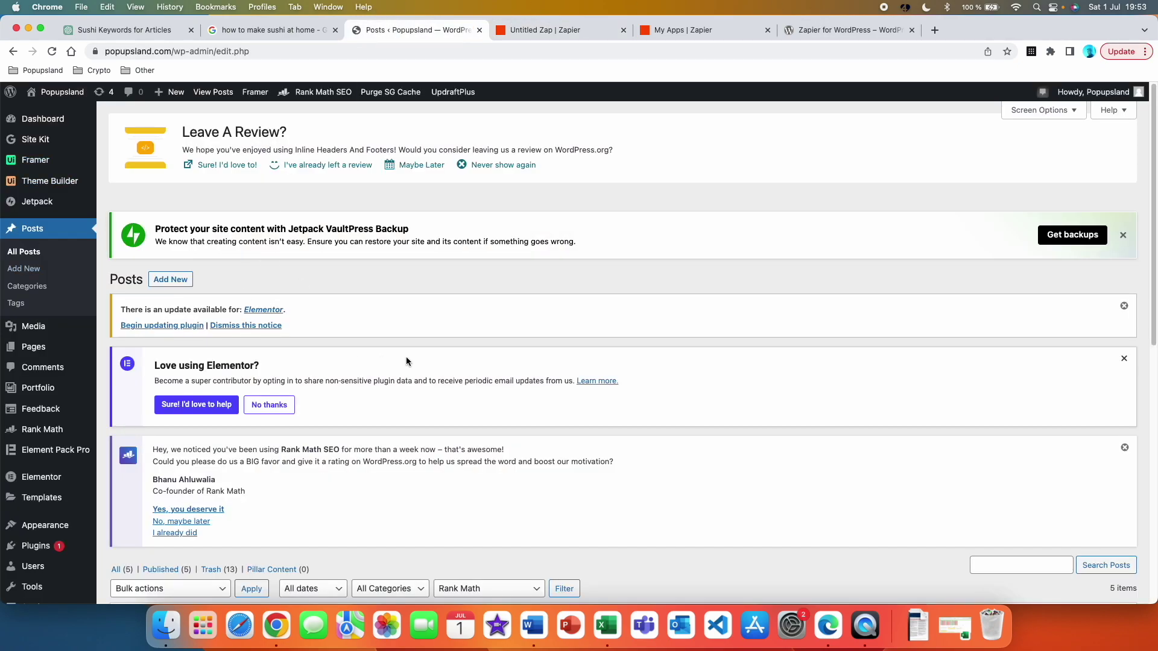
pyautogui.scroll(-8, 407, 361)
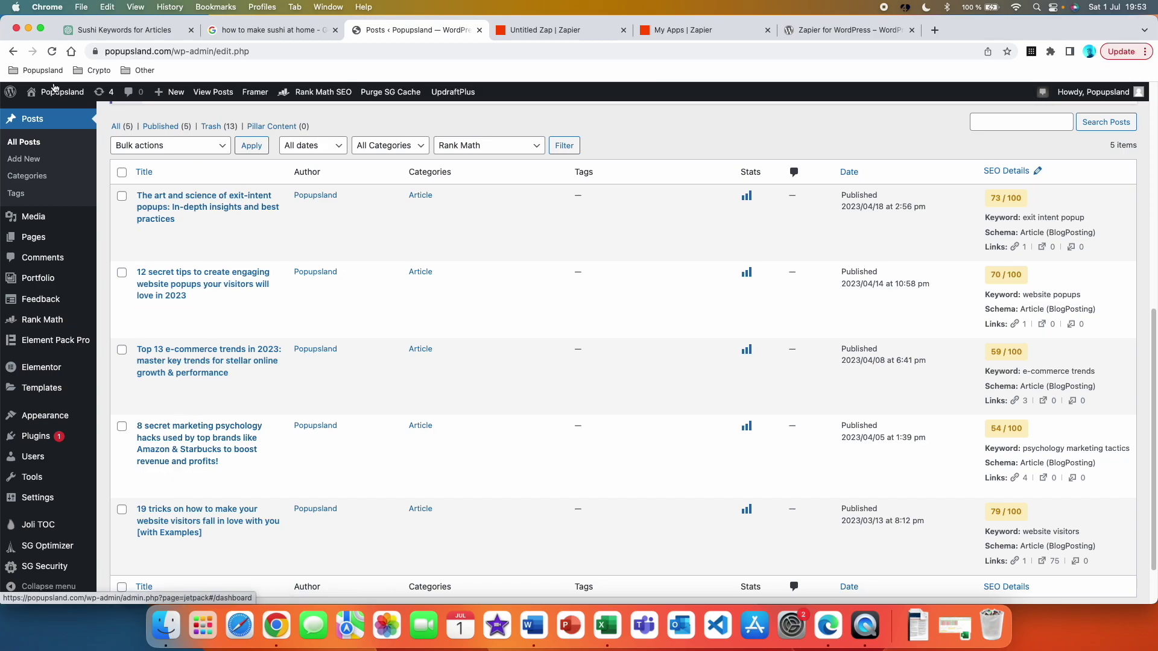
pyautogui.scroll(6, 331, 251)
pyautogui.scroll(-7, 432, 343)
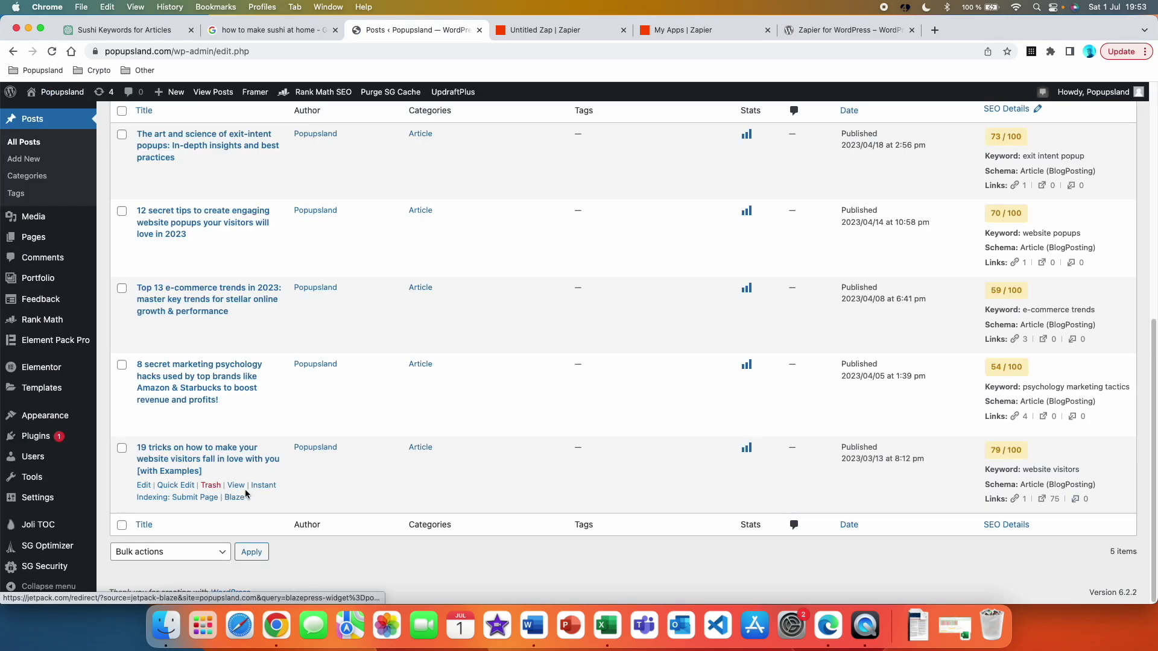
pyautogui.scroll(1, 278, 364)
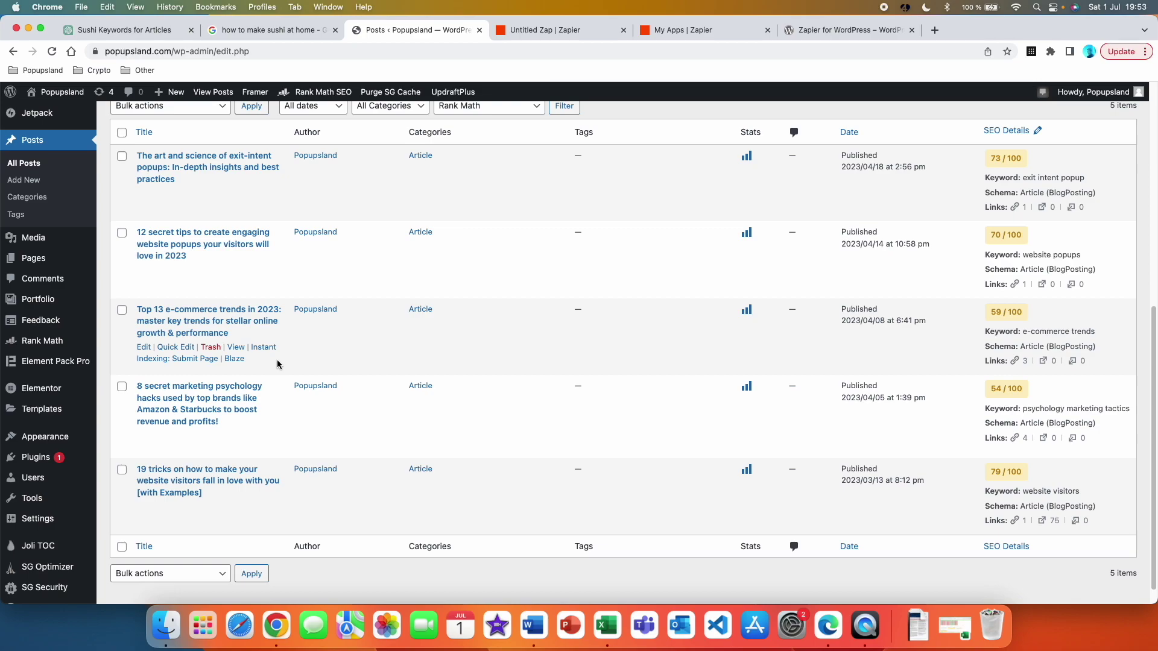
# Run the Create Post test in Zapier and reload the WordPress site's posts list.
pyautogui.hotkey('ctrl', 'Tab')
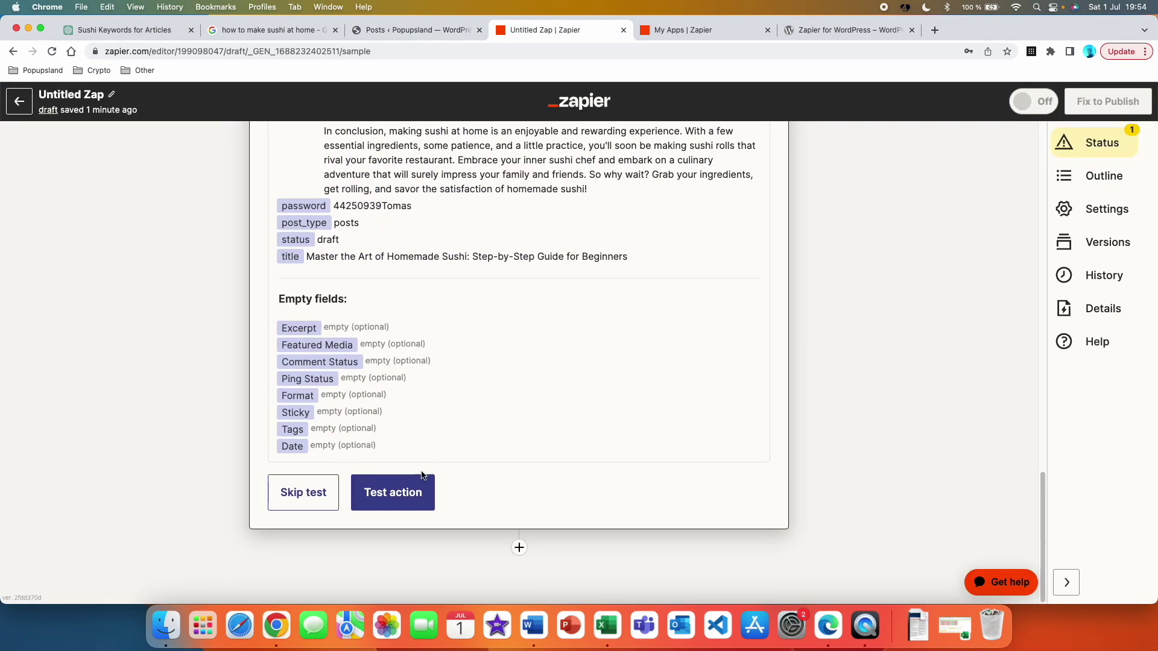
pyautogui.click(422, 476)
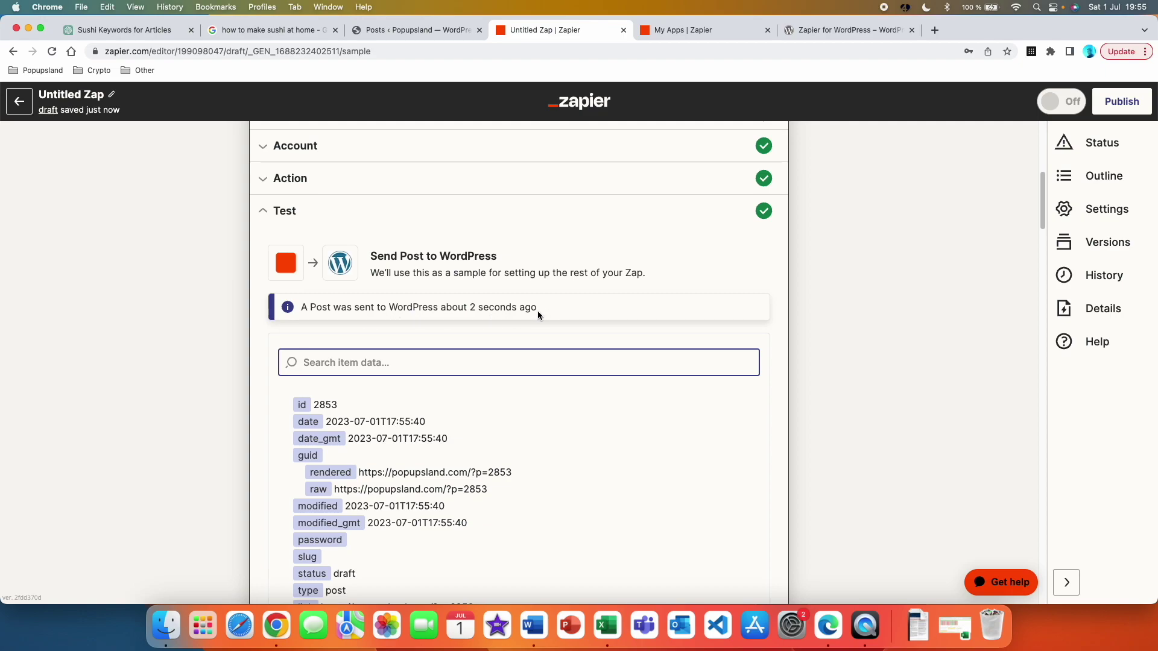
pyautogui.hotkey('ctrl', 'shift', 'Tab')
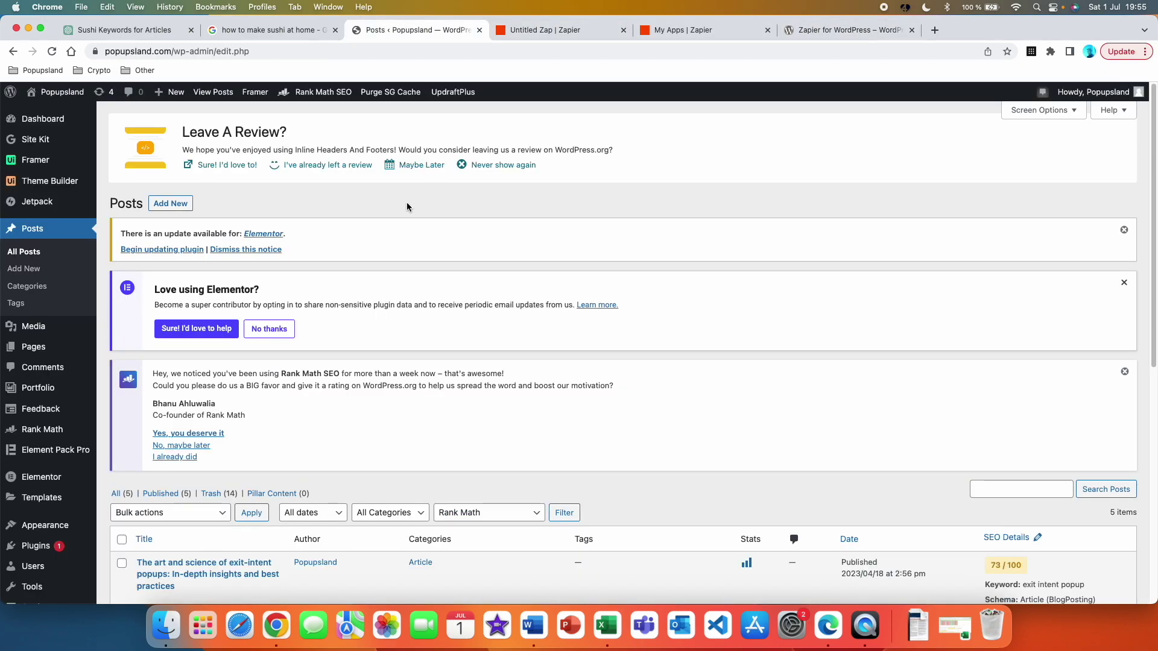
pyautogui.scroll(-5, 380, 320)
pyautogui.press('super+r')
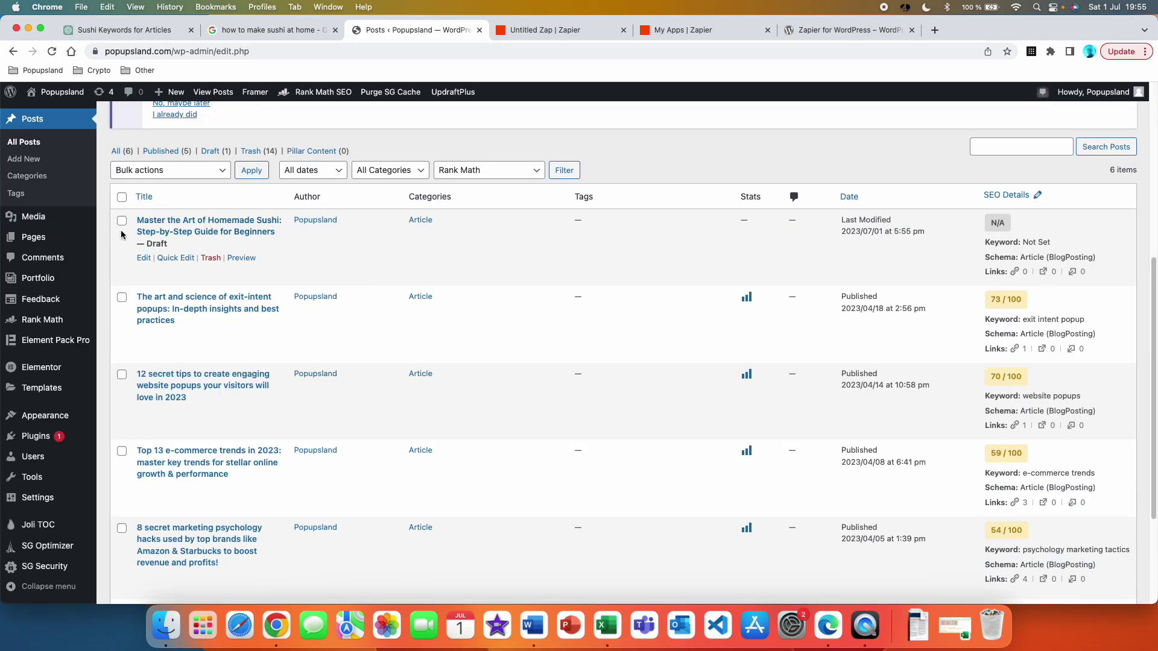
# Open the draft "Master the Art of Homemade Sushi: Step-by-Step Guide for Beginners" in the WordPress editor and read through its article.
pyautogui.click(164, 227)
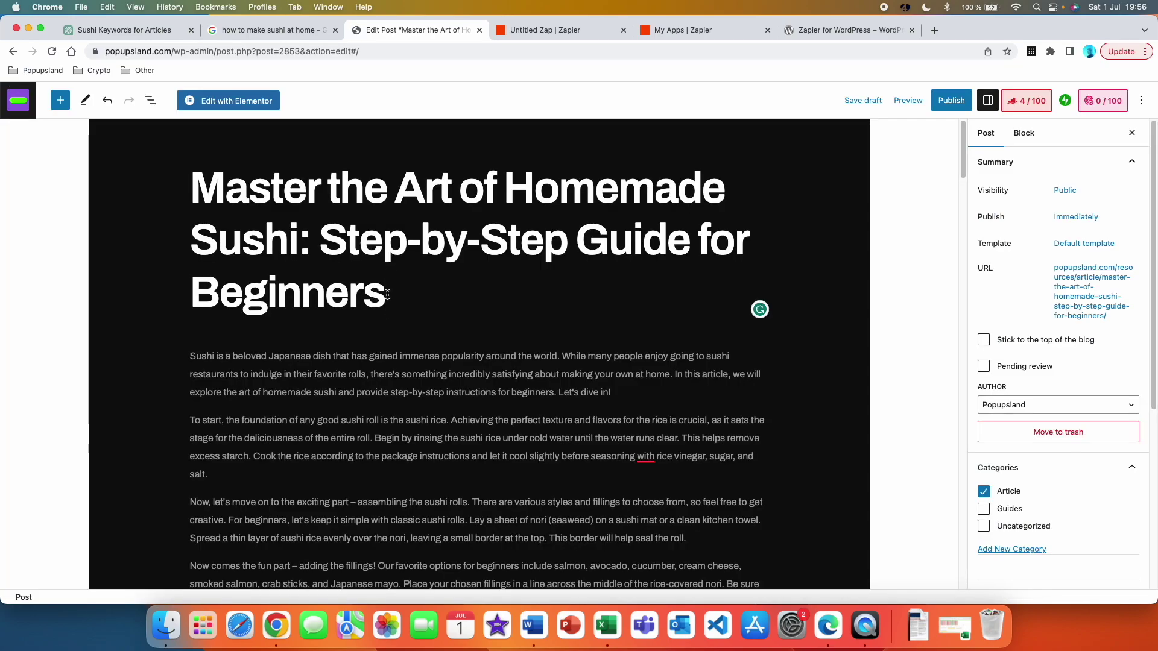
pyautogui.scroll(-15, 372, 298)
pyautogui.scroll(10, 356, 366)
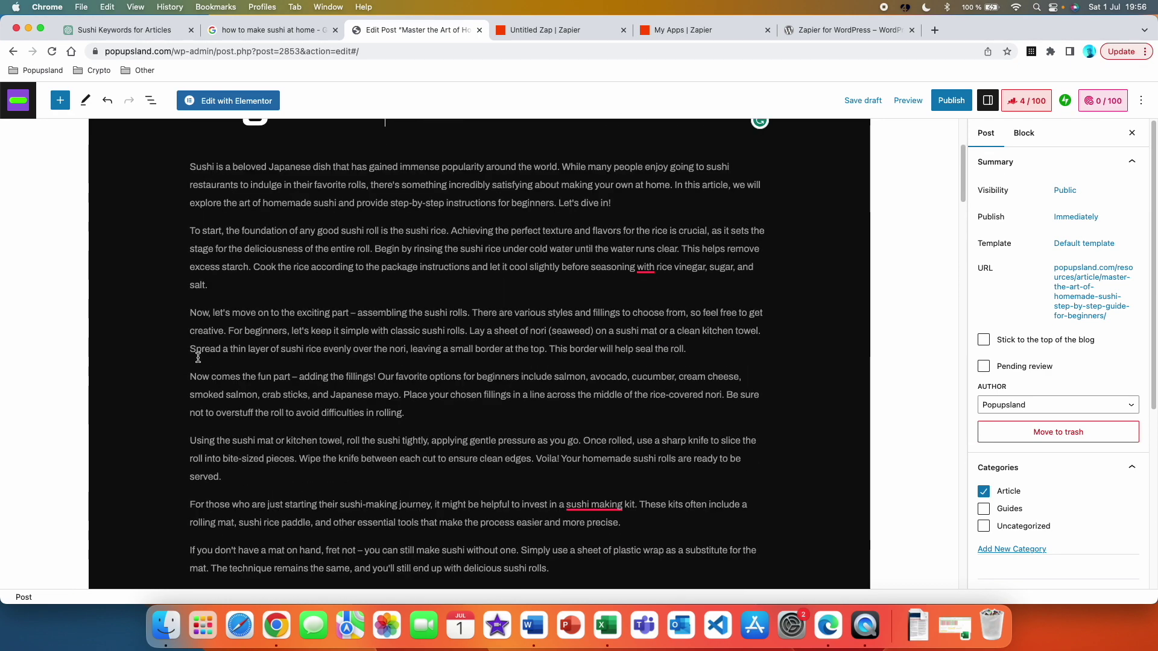
pyautogui.scroll(3, 197, 357)
# Return to the Zapier editor and rename the untitled Zap as SEO_sushi_article.
pyautogui.click(554, 29)
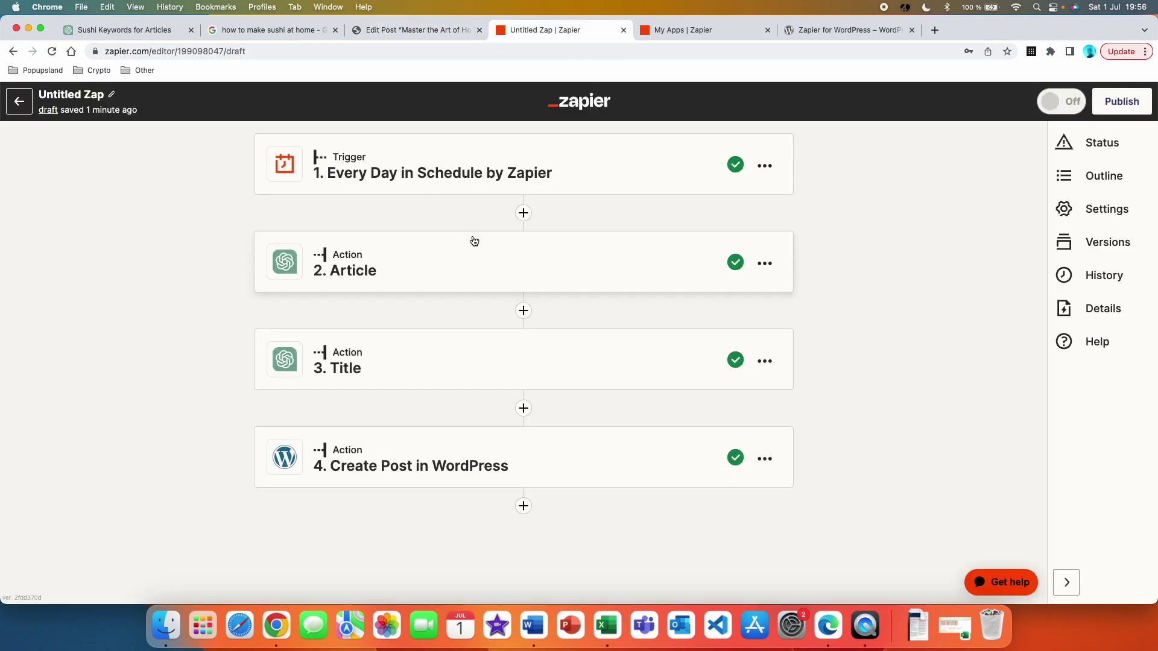
pyautogui.click(103, 96)
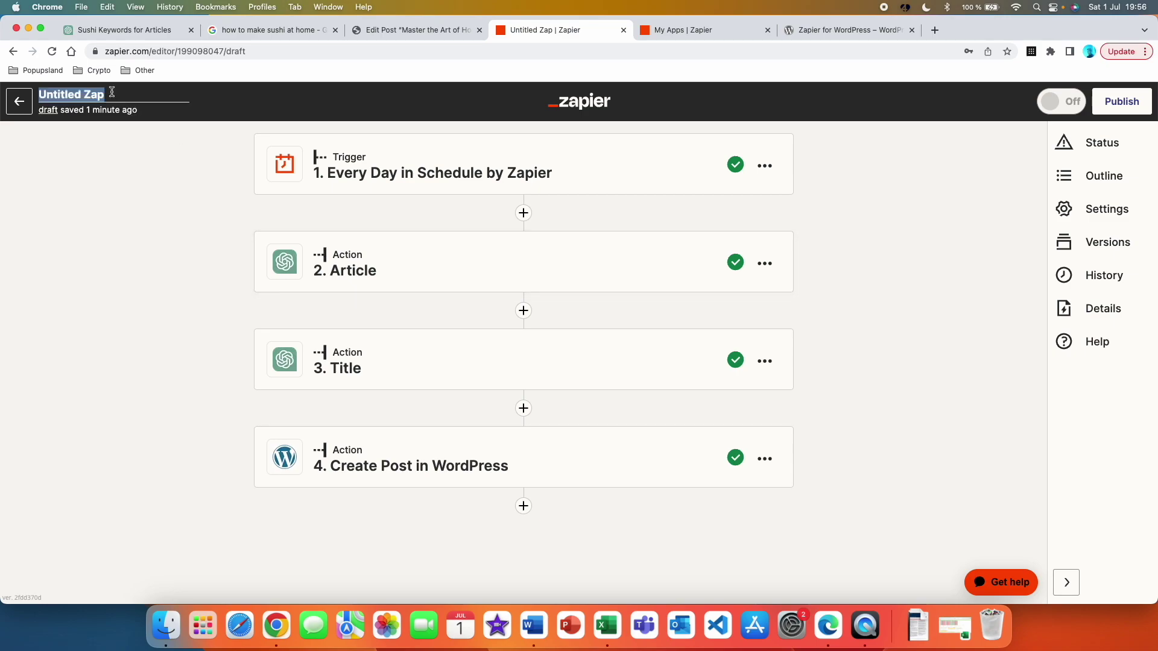
pyautogui.write('SEO_sushi_article')
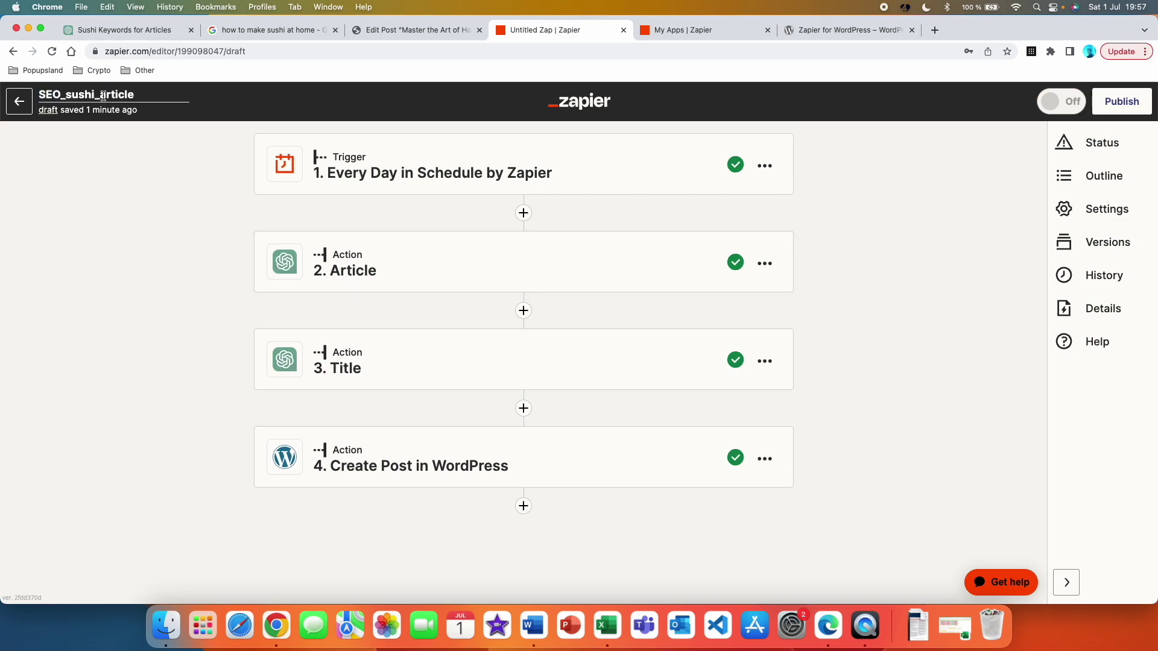
pyautogui.press('Return')
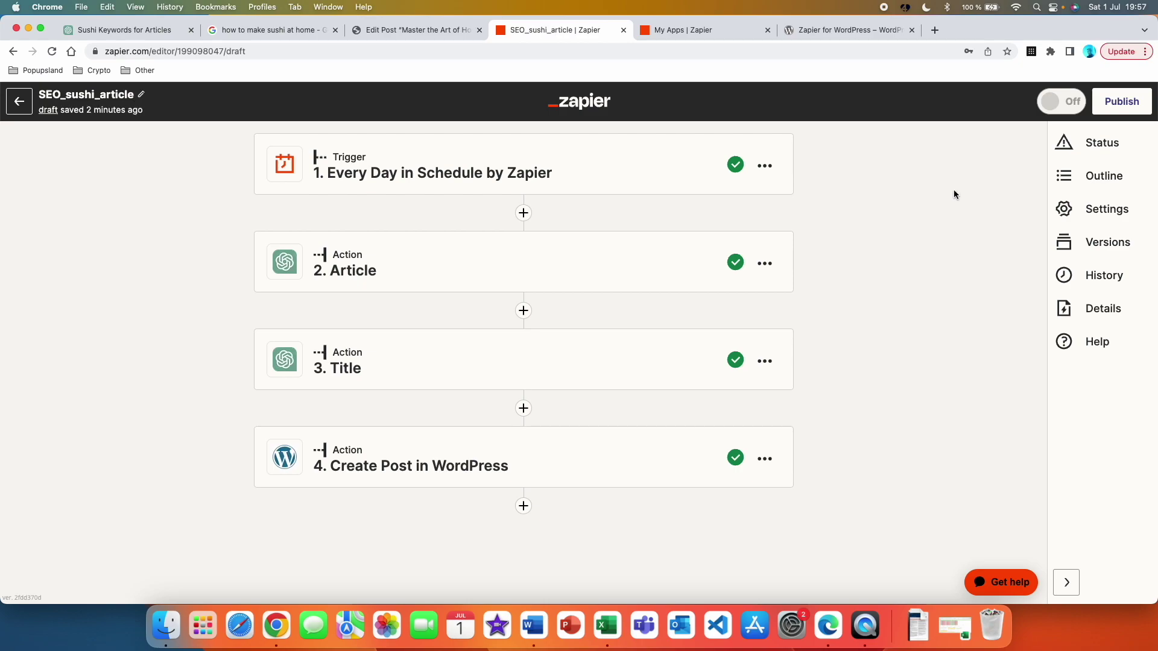